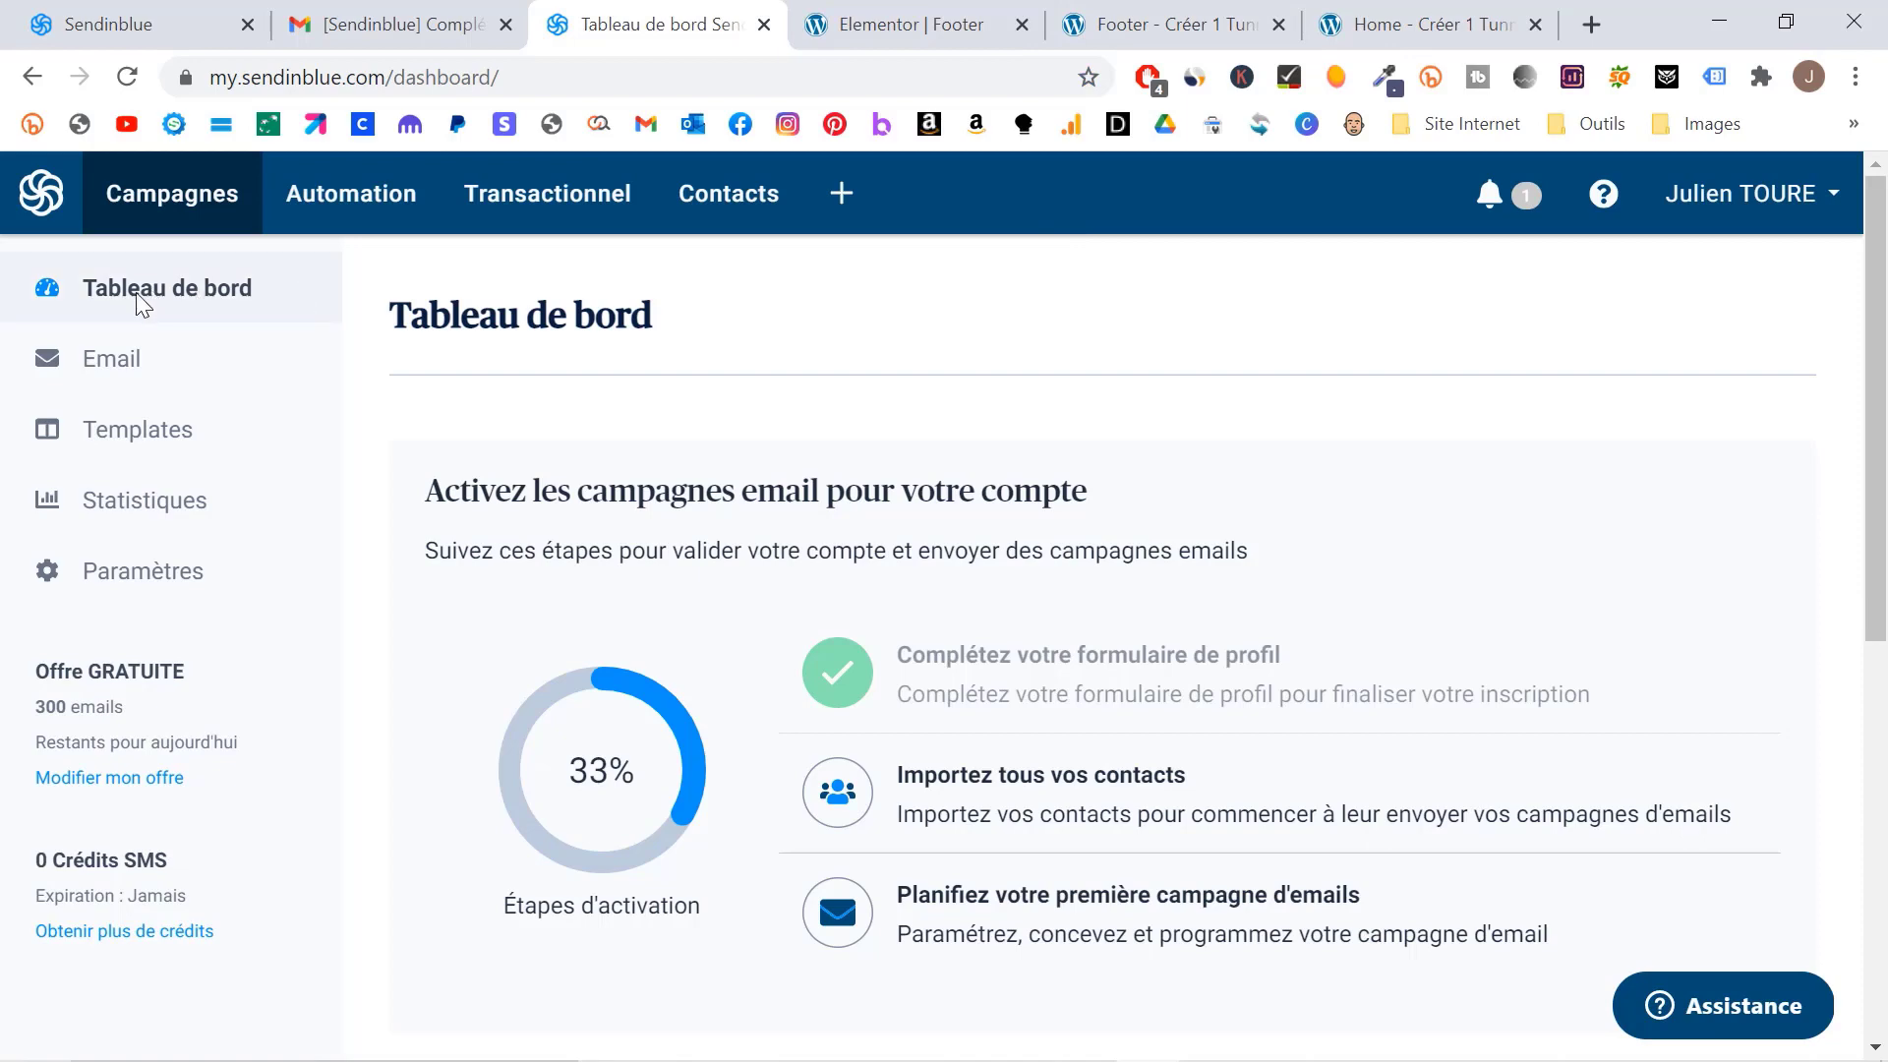
Step: Start a first email campaign and name it "Ma 1ère Newsletter"
{"action": "left_click", "coordinate": [133, 368]}
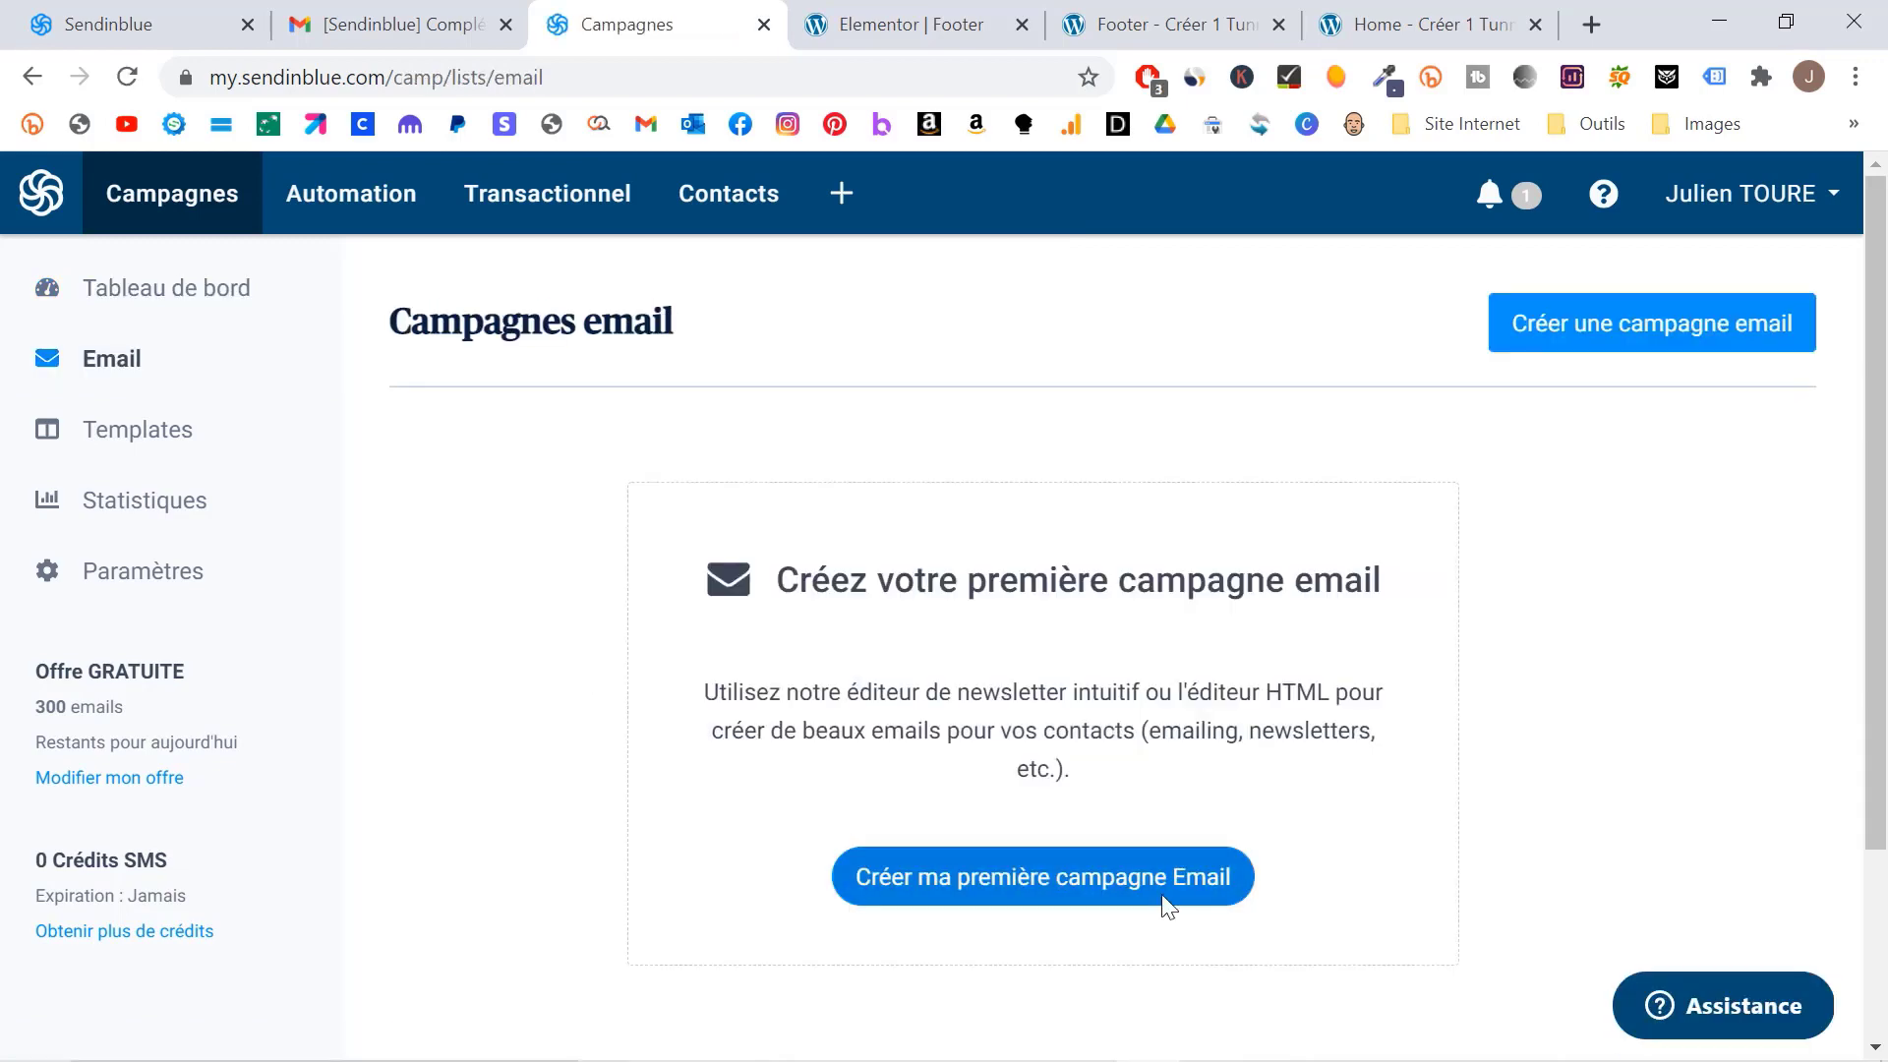
{"action": "left_click", "coordinate": [1166, 905]}
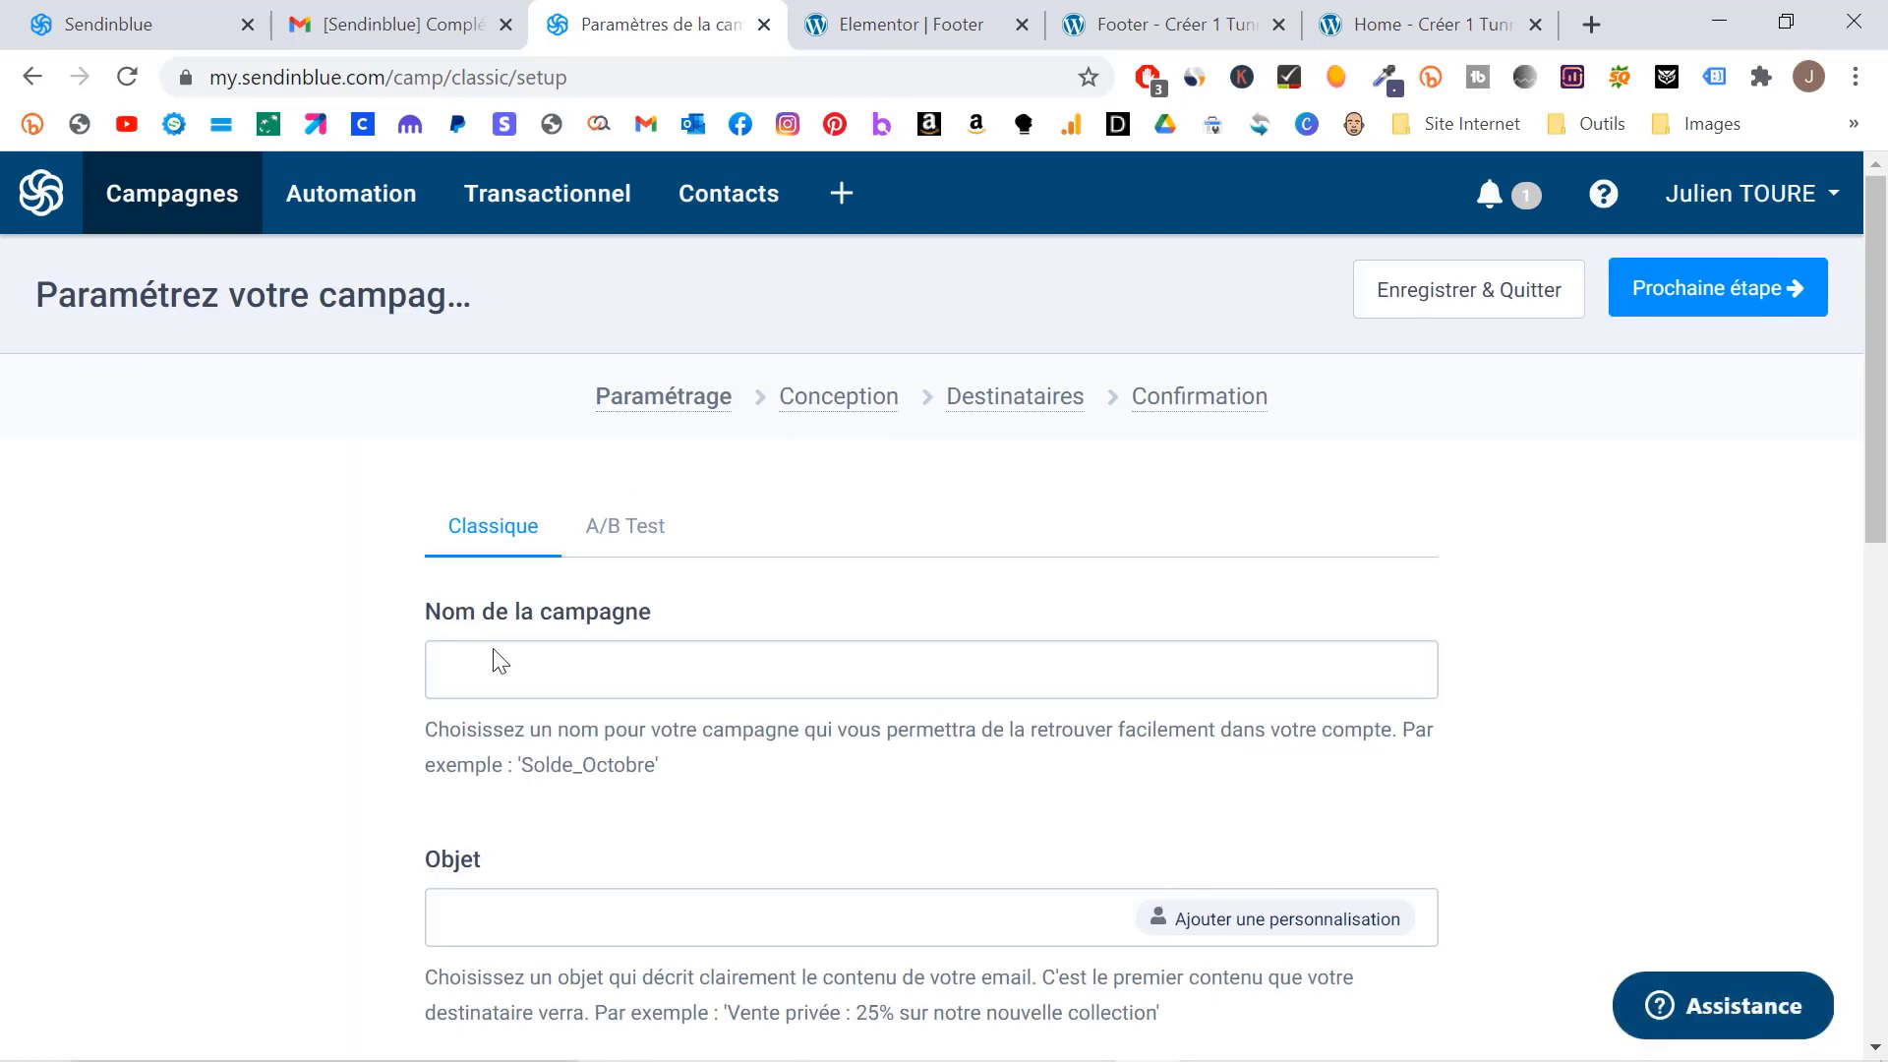
{"action": "left_click", "coordinate": [521, 675]}
{"action": "type", "text": "Ma 1ère Newsletter"}
Step: Set the campaign subject to "Une nouvelle vidéo YouTube pour apprendre l'Emailing" and continue to the design stage
{"action": "scroll", "coordinate": [387, 758], "scroll_direction": "down", "scroll_amount": 3}
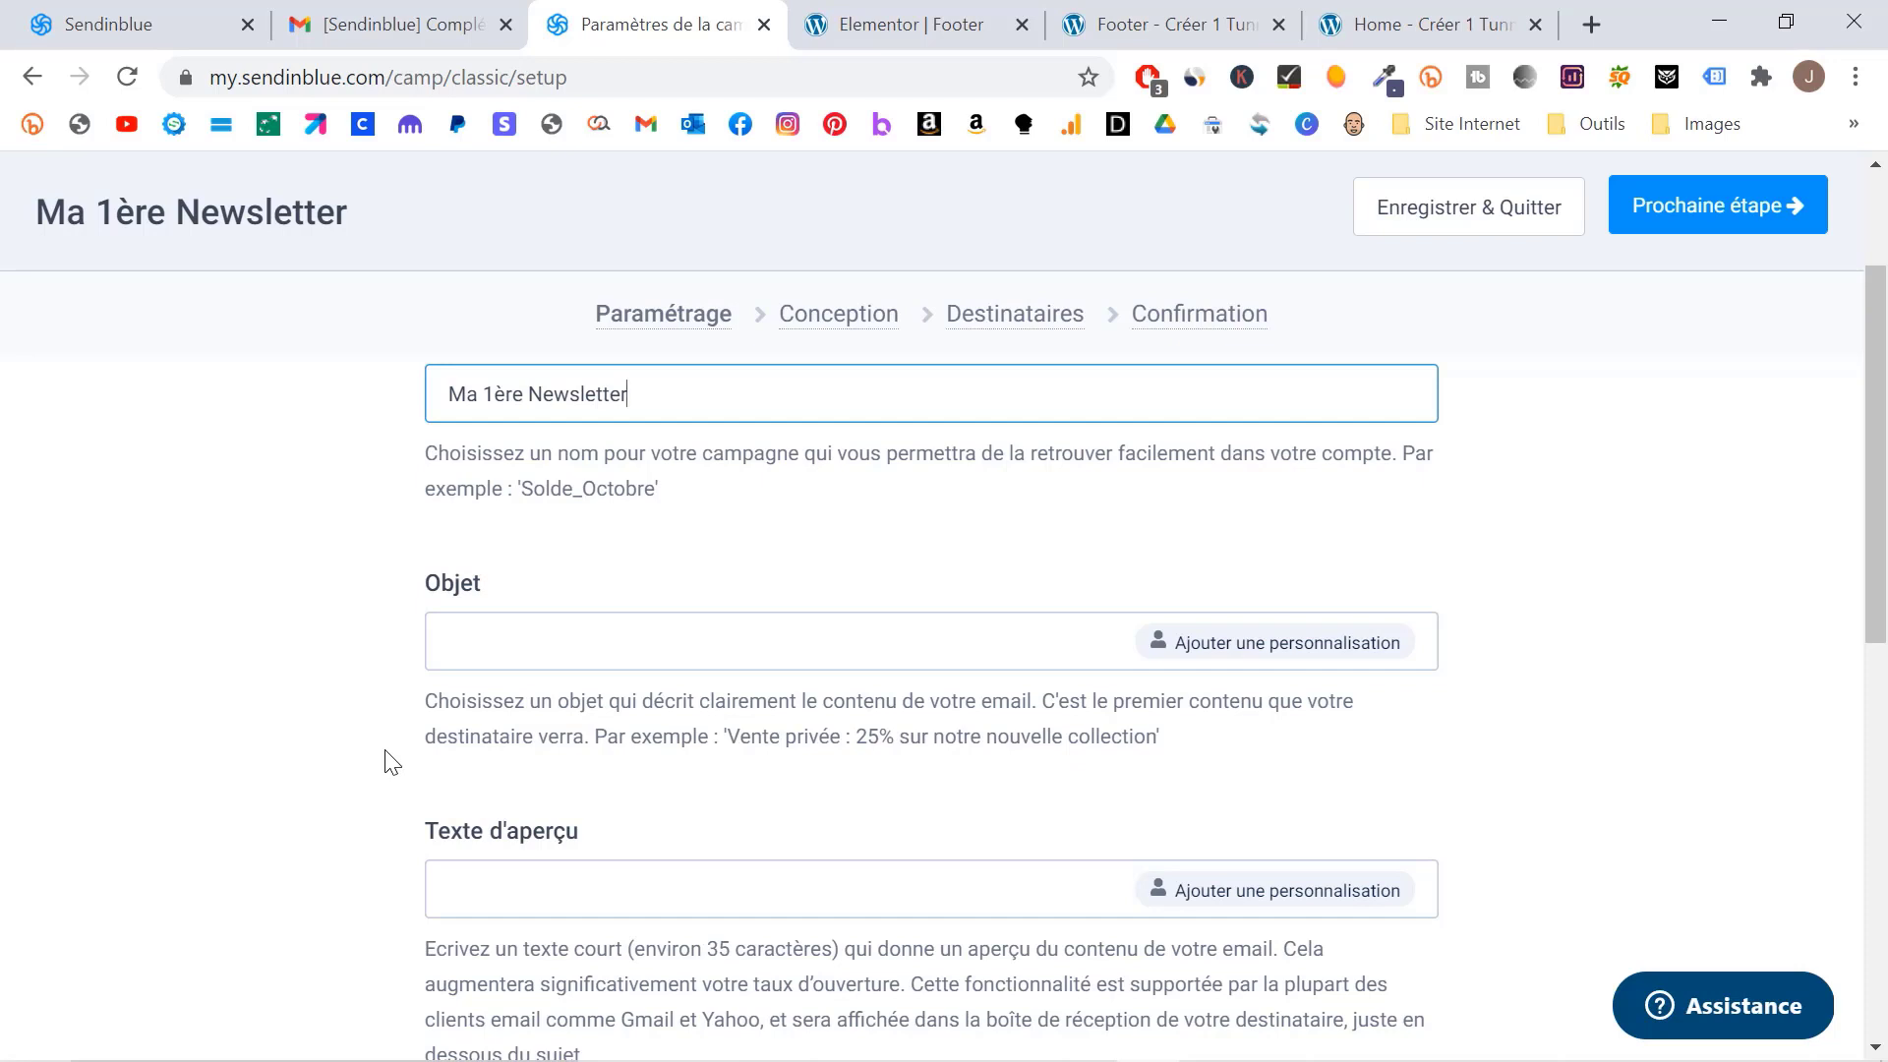
{"action": "left_click", "coordinate": [555, 642]}
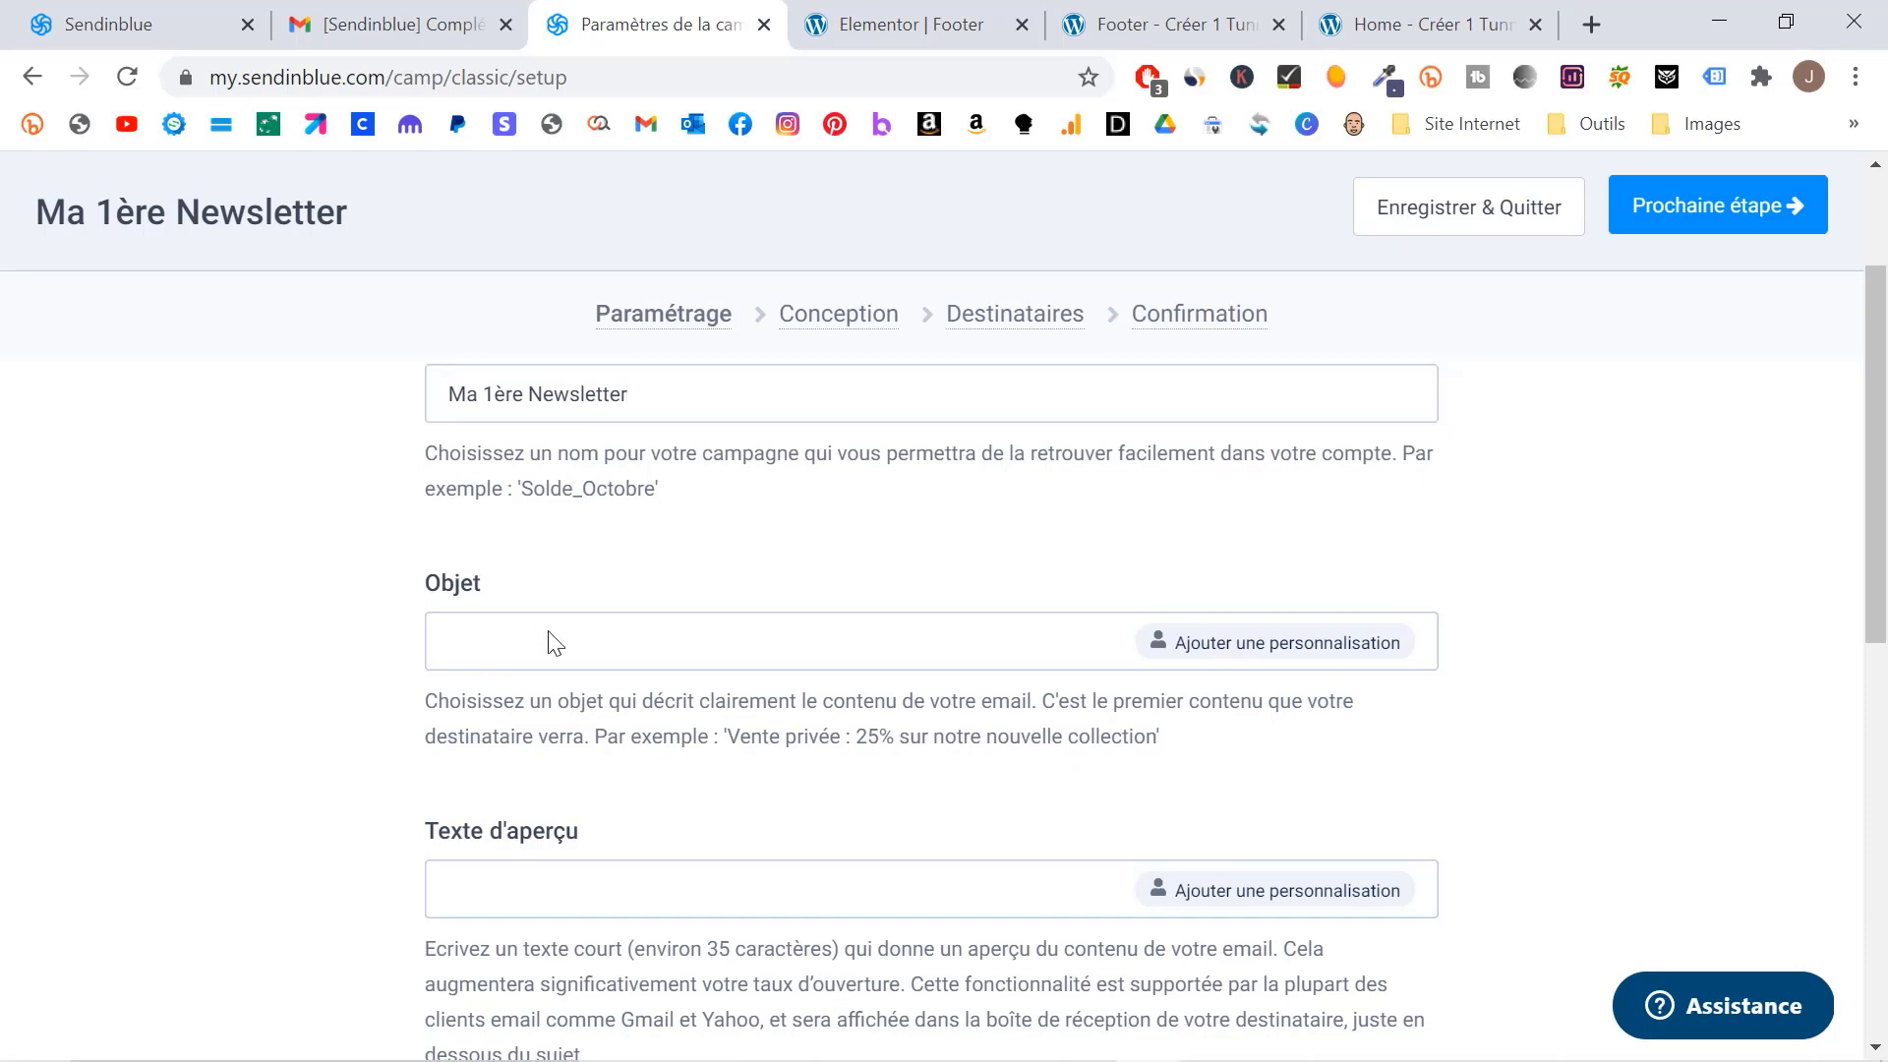
{"action": "type", "text": "Une nouvelle vidéo YouTube pour apprendre l'Emailing"}
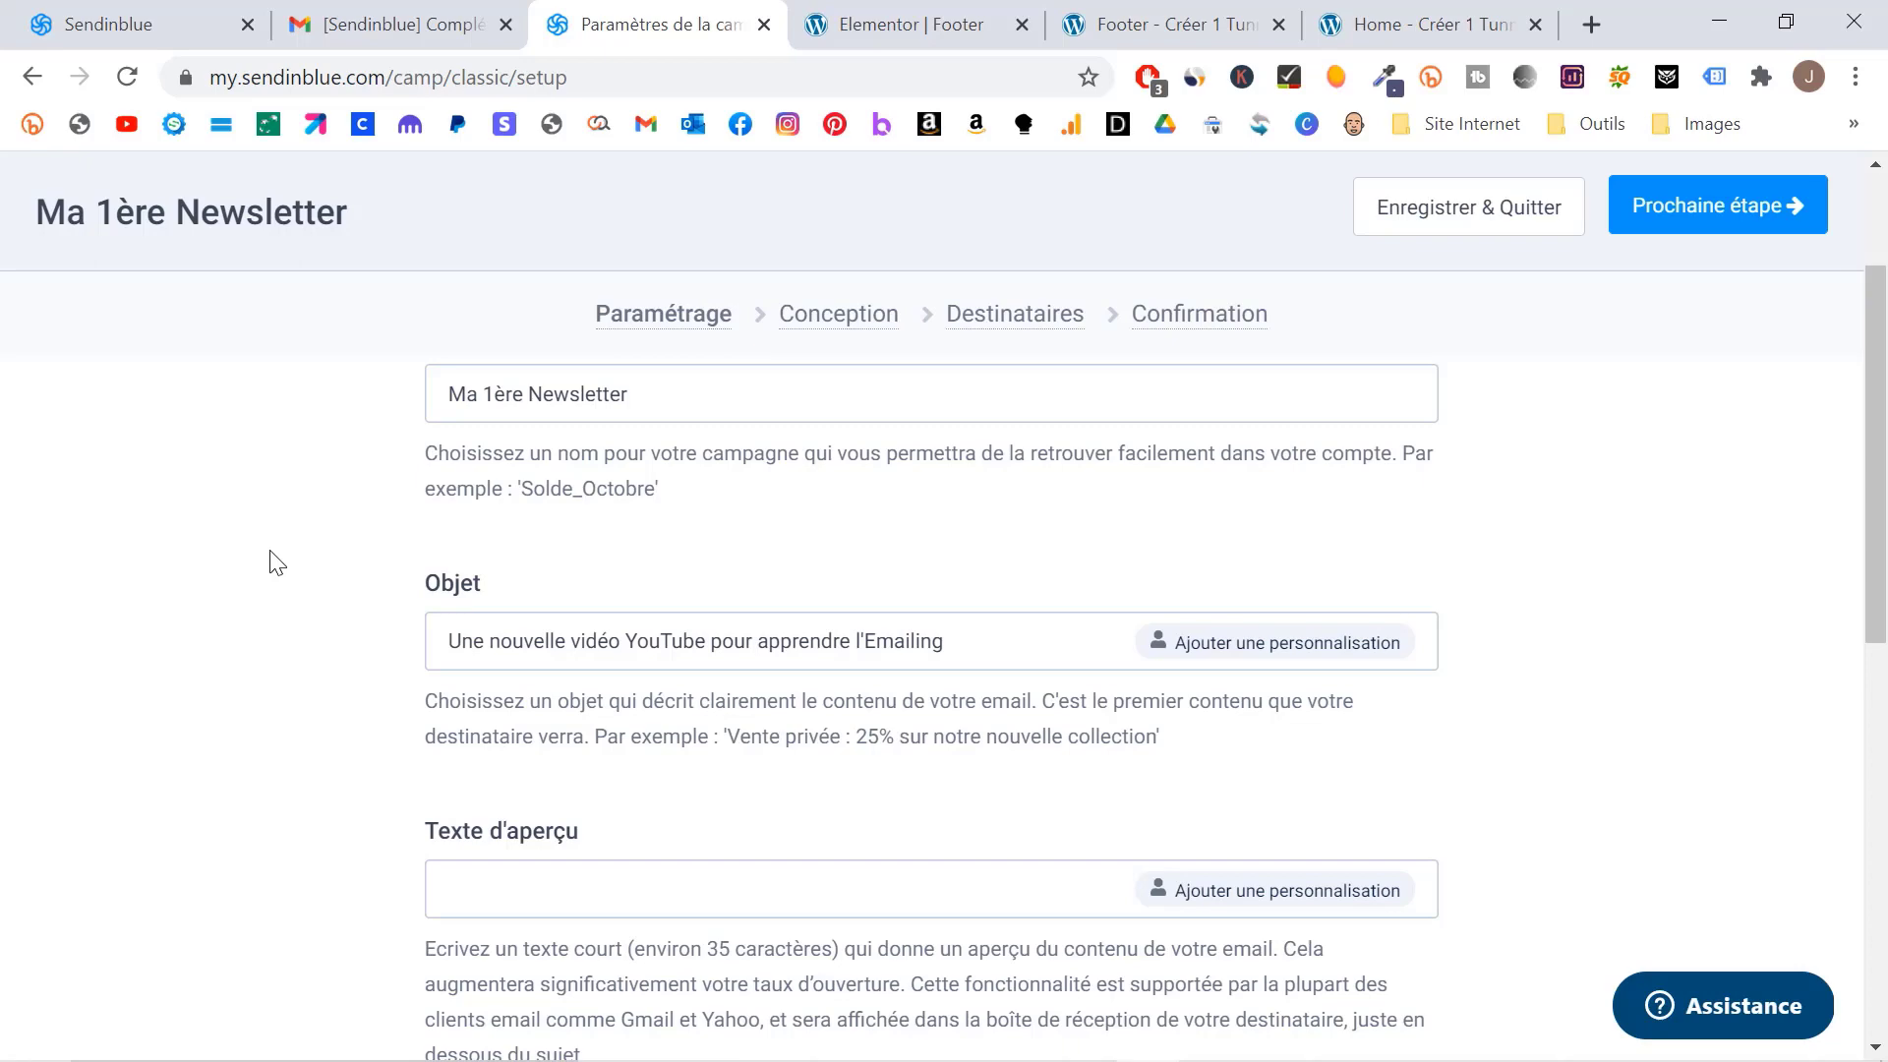
{"action": "scroll", "coordinate": [276, 563], "scroll_direction": "down", "scroll_amount": 7}
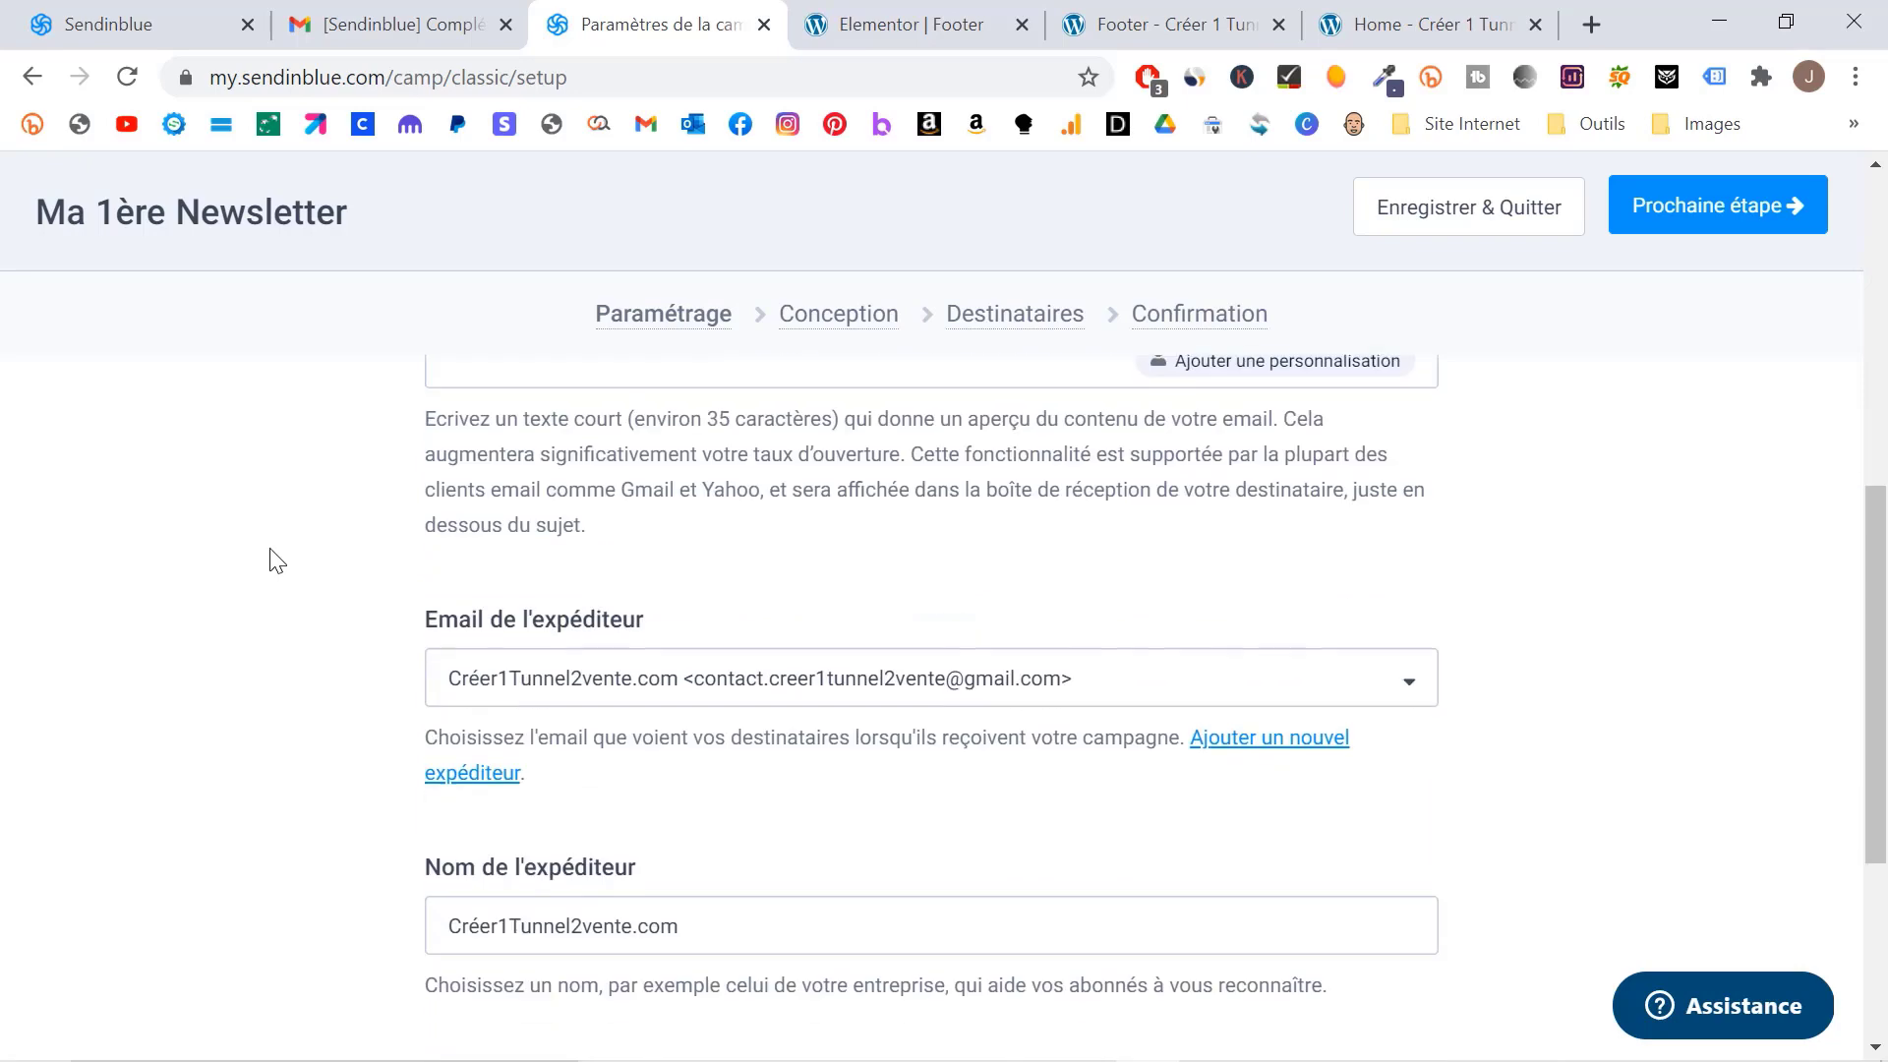
{"action": "left_click", "coordinate": [1700, 205]}
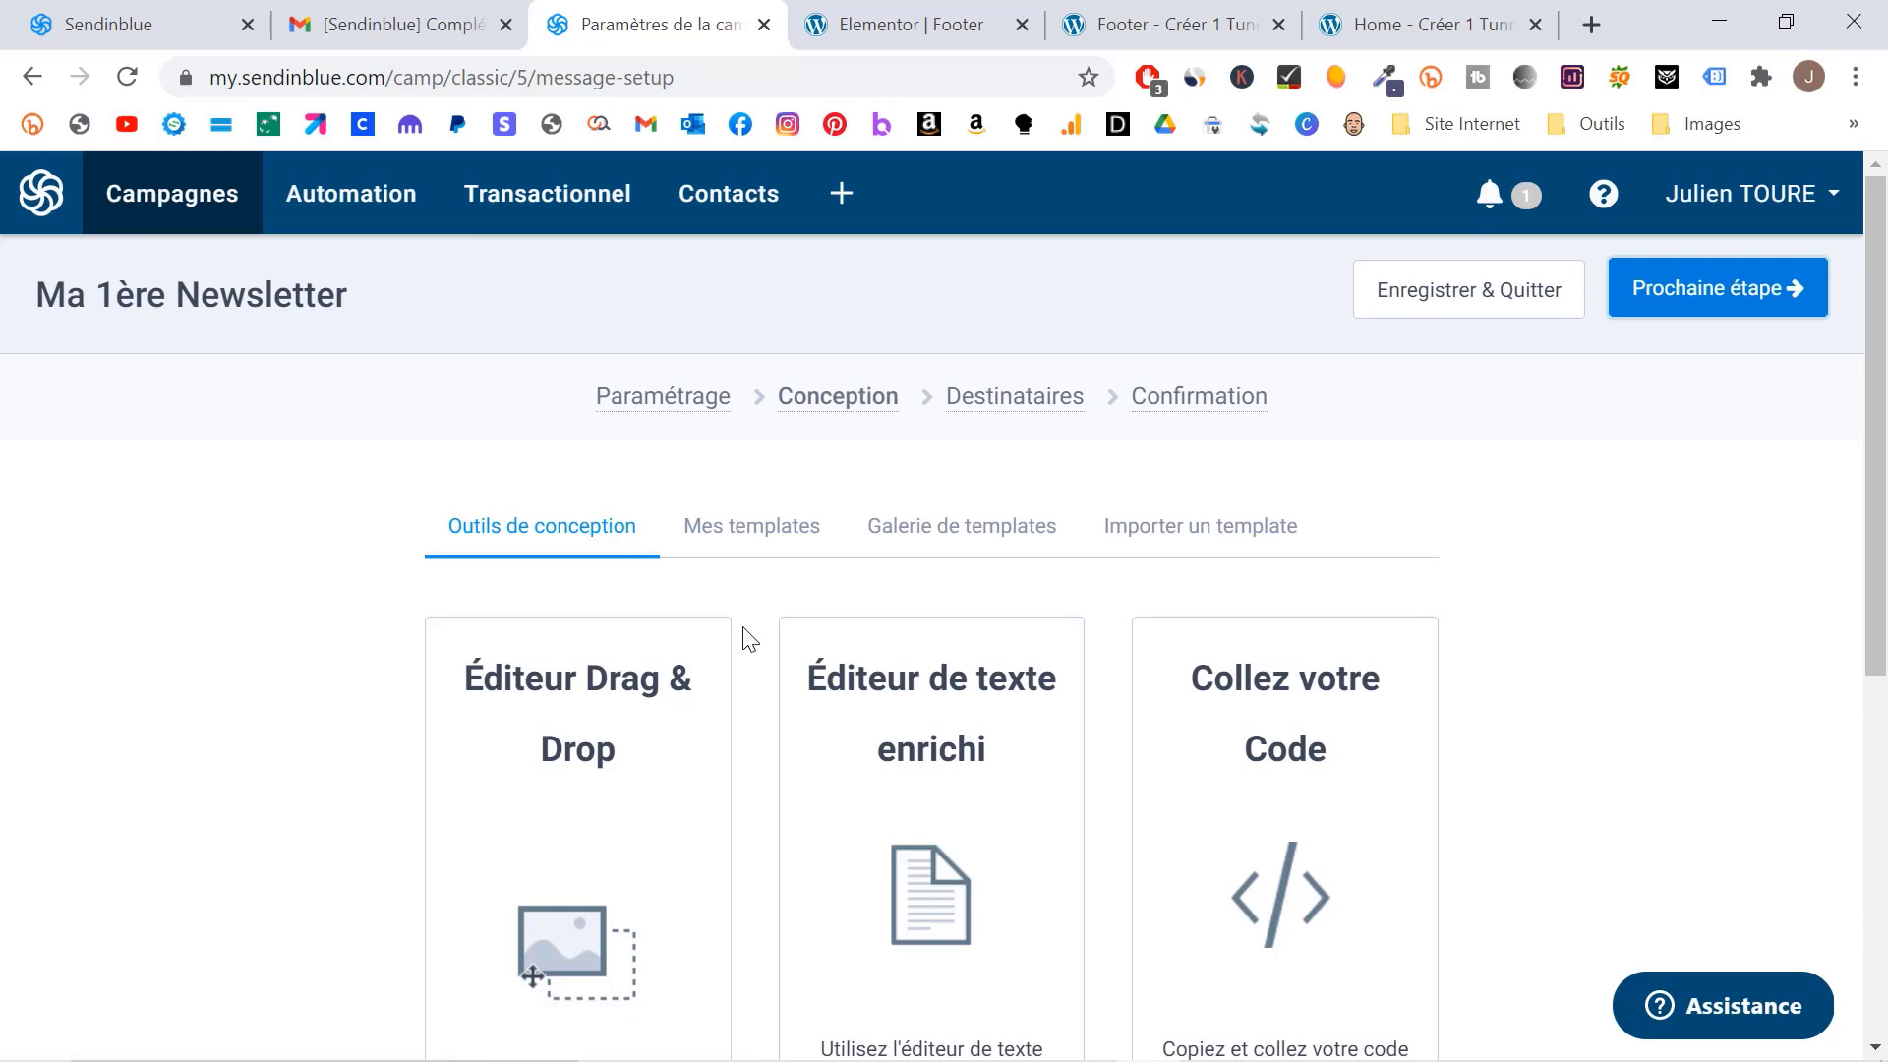
Step: Browse the newsletter designs in the template gallery, then return to the design tools
{"action": "left_click", "coordinate": [951, 528]}
{"action": "scroll", "coordinate": [949, 522], "scroll_direction": "down", "scroll_amount": 4}
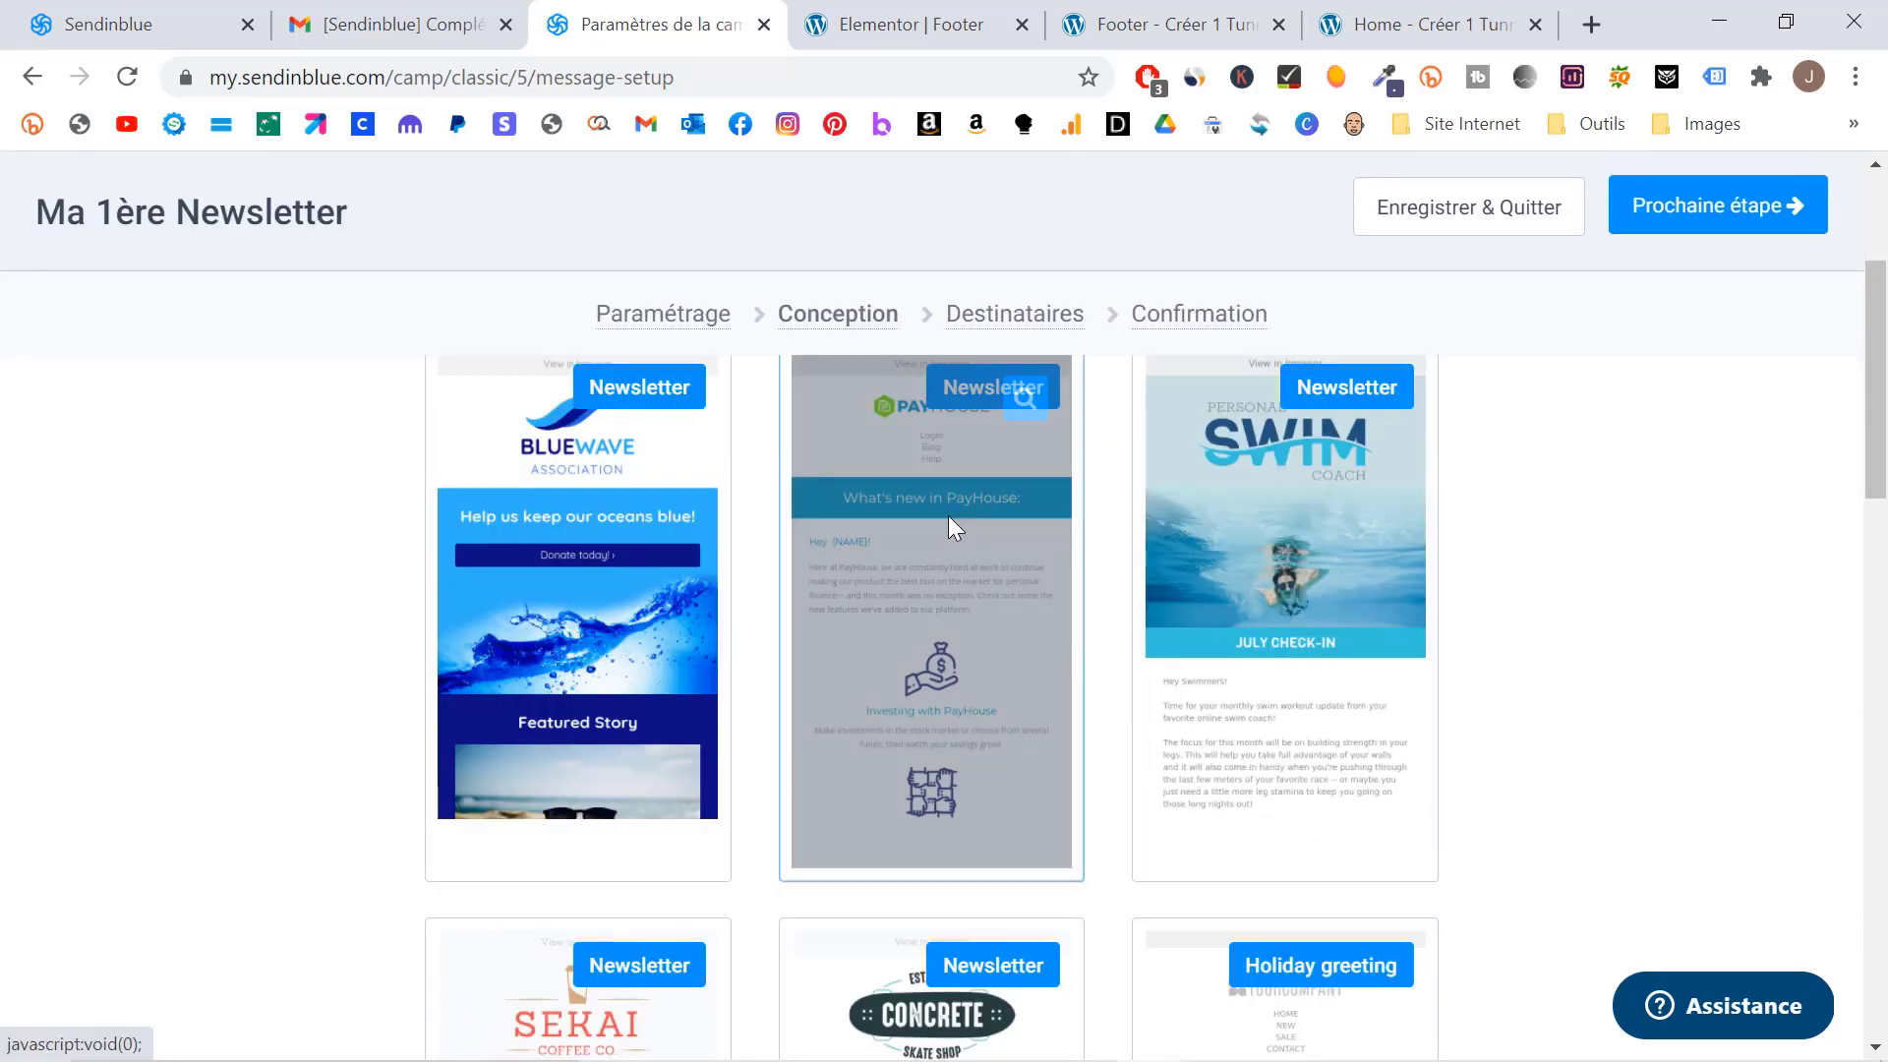
{"action": "scroll", "coordinate": [236, 545], "scroll_direction": "down", "scroll_amount": 5}
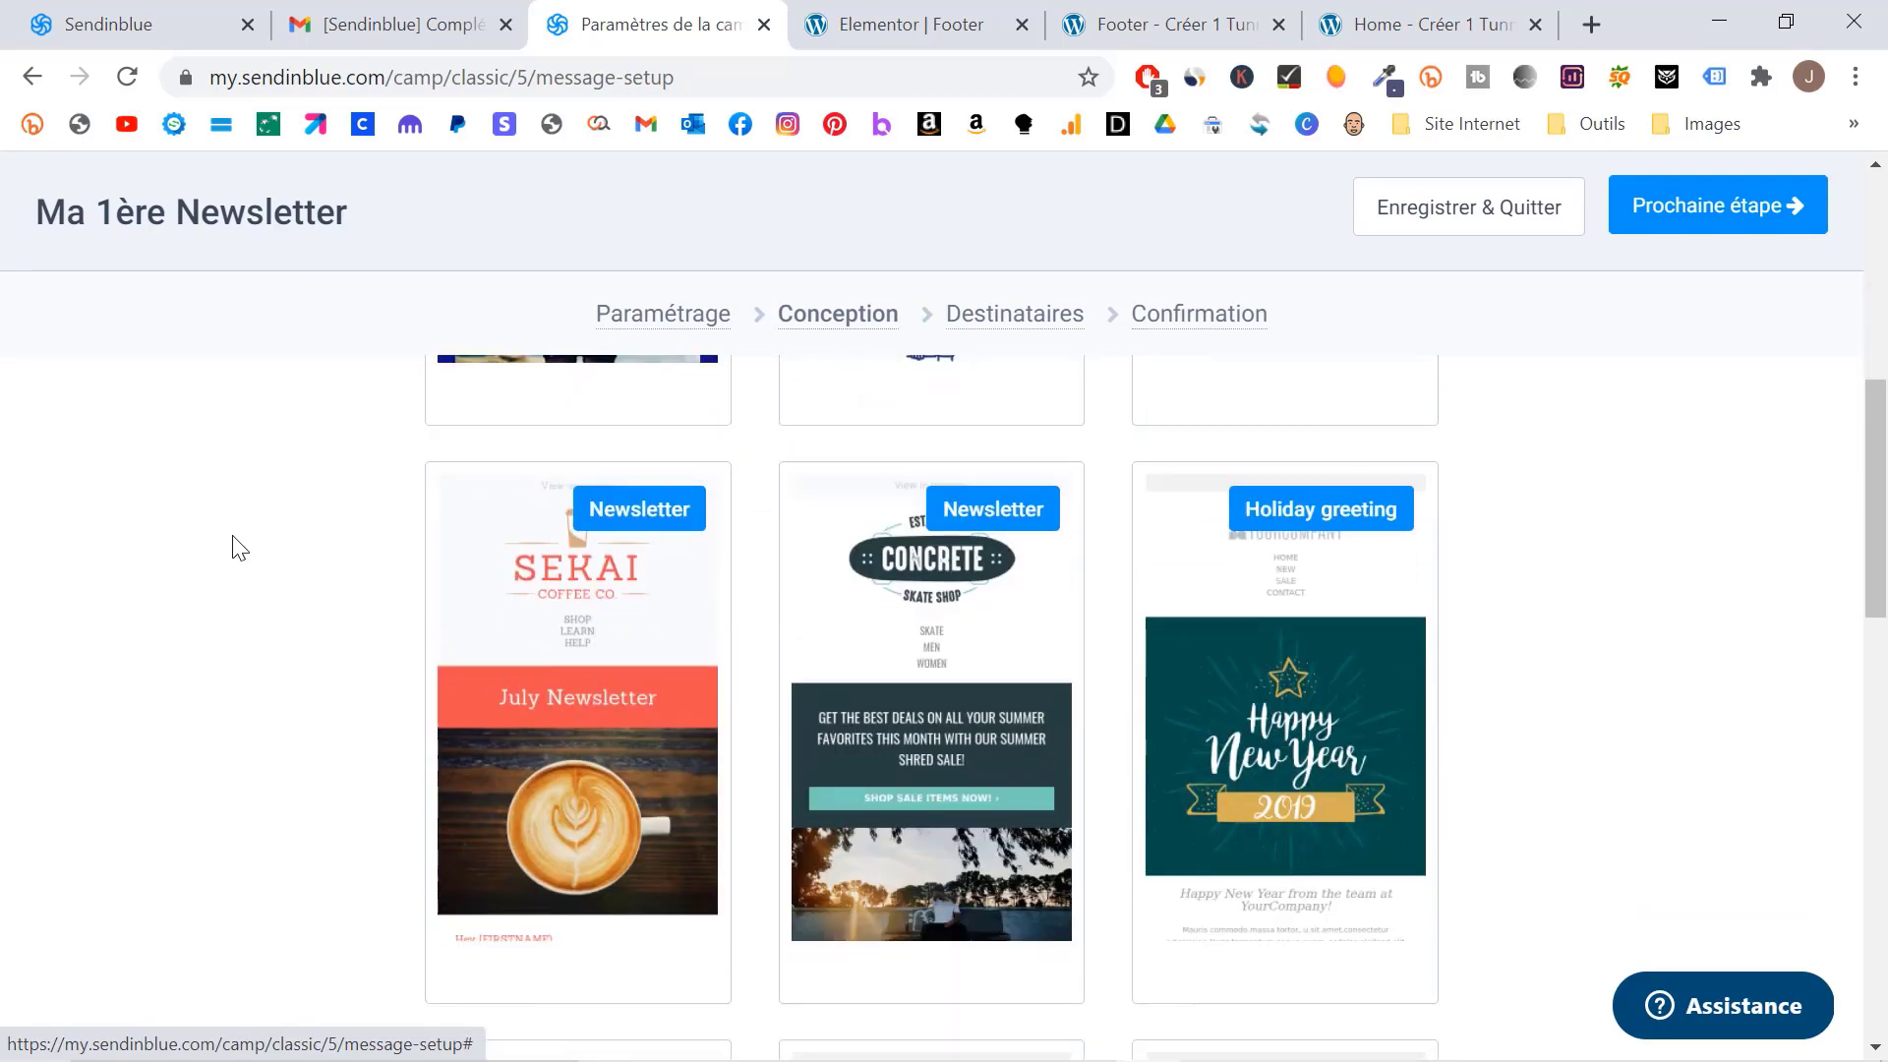
{"action": "scroll", "coordinate": [236, 545], "scroll_direction": "down", "scroll_amount": 10}
{"action": "scroll", "coordinate": [236, 546], "scroll_direction": "down", "scroll_amount": 6}
{"action": "scroll", "coordinate": [236, 546], "scroll_direction": "up", "scroll_amount": 20}
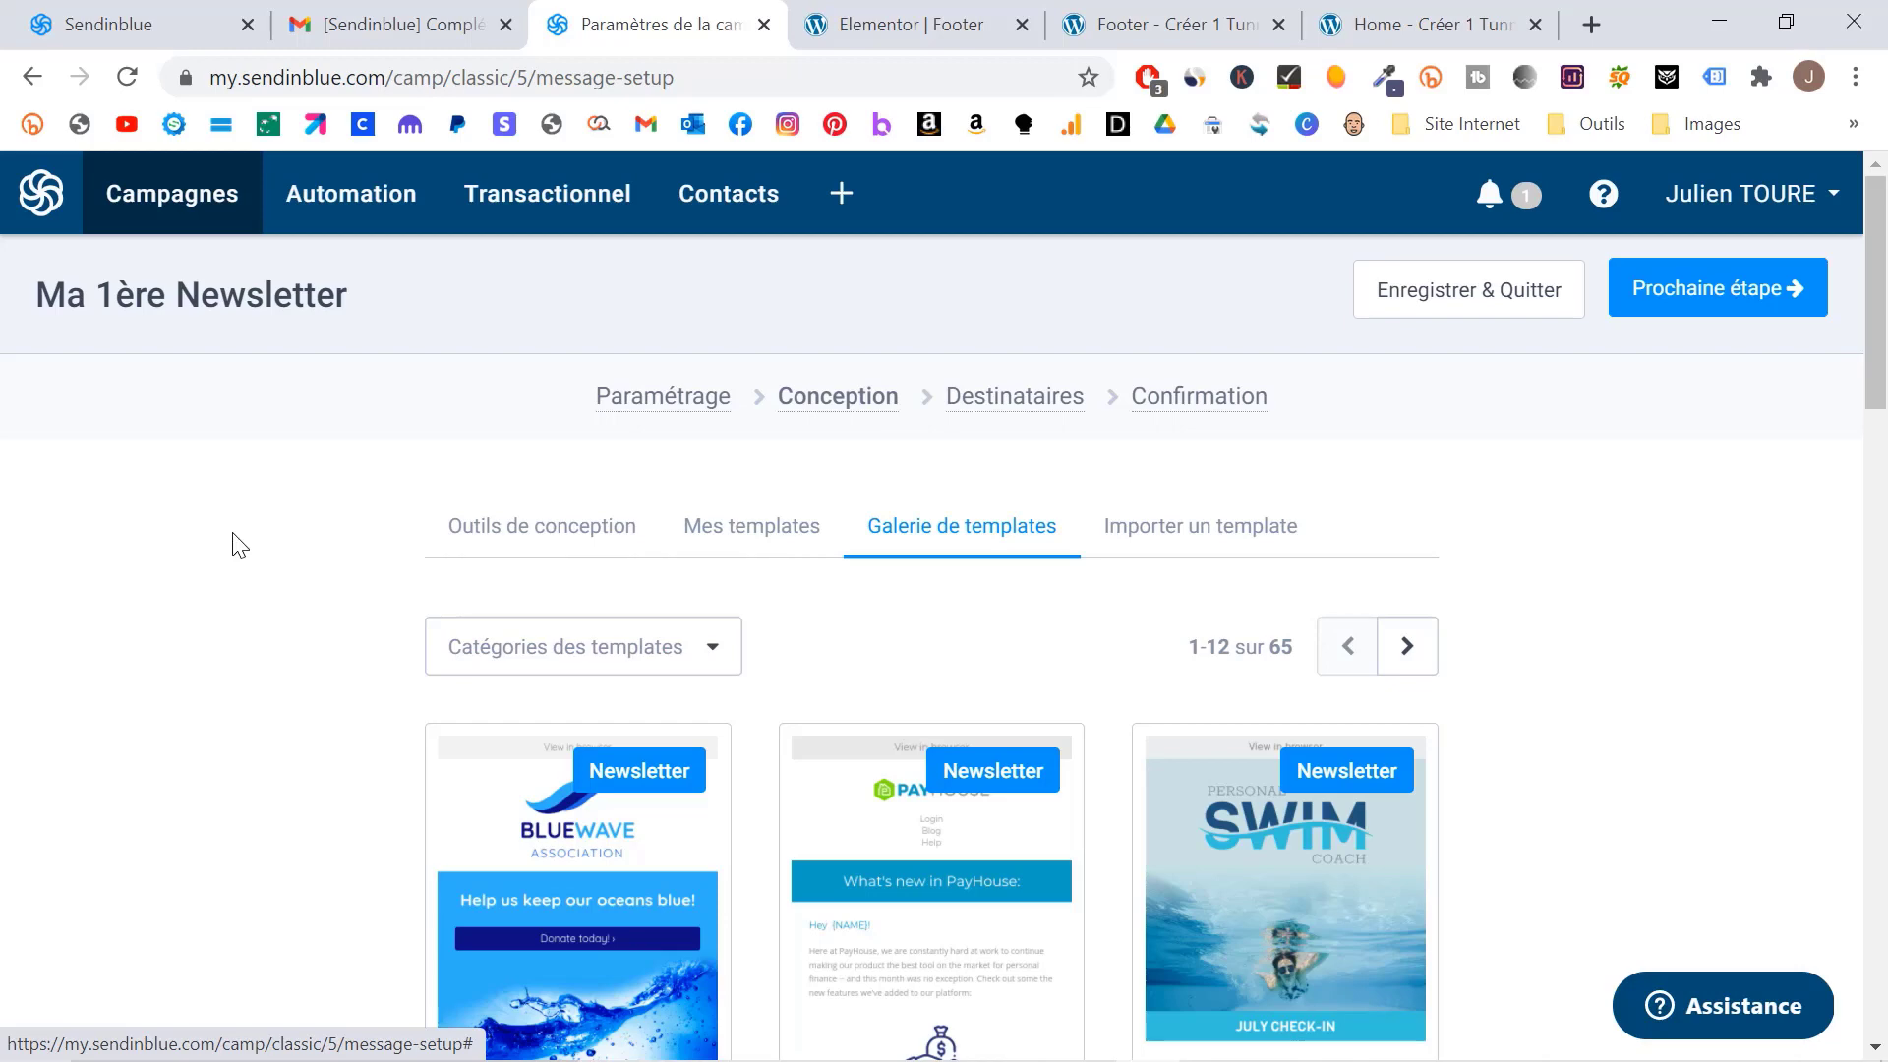
{"action": "left_click", "coordinate": [531, 532]}
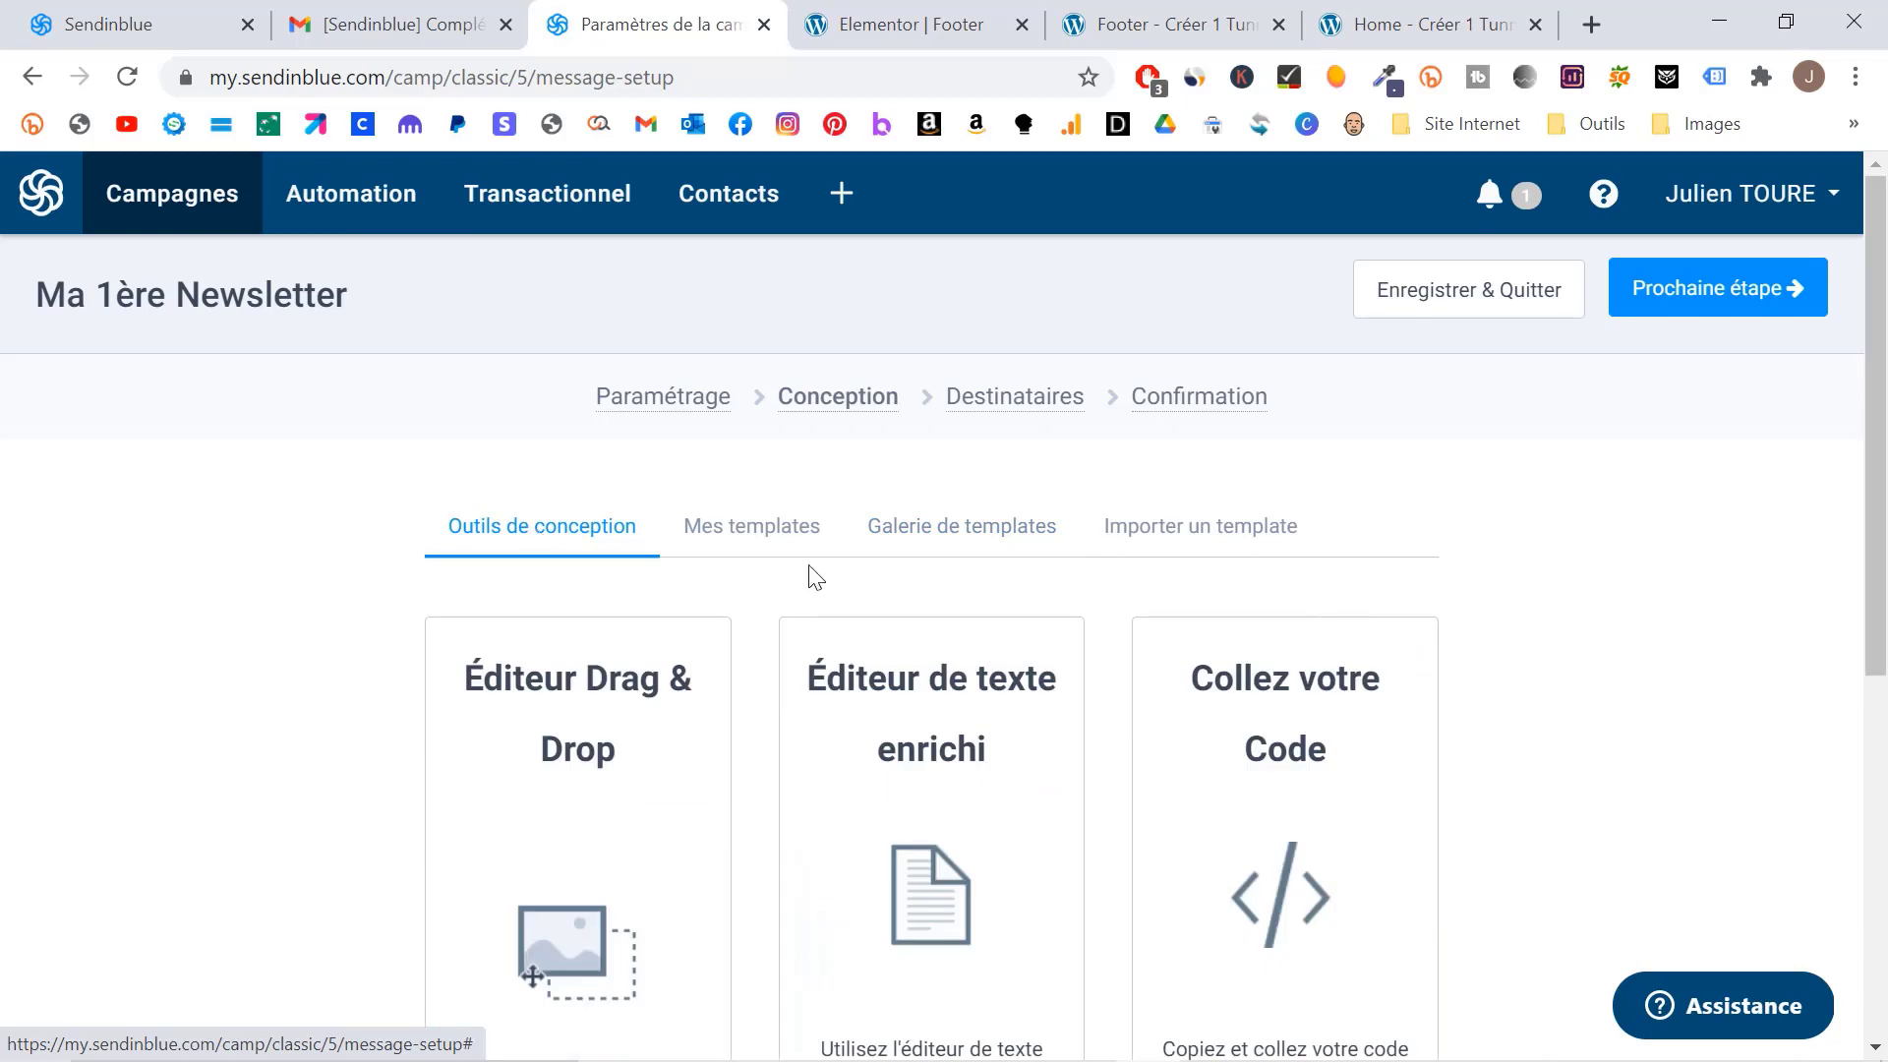
Step: In the rich text editor, write "Bonjour," and a French sentence announcing the new YouTube tutorial on creating a newsletter from zero, ending with a colon
{"action": "left_click", "coordinate": [921, 813]}
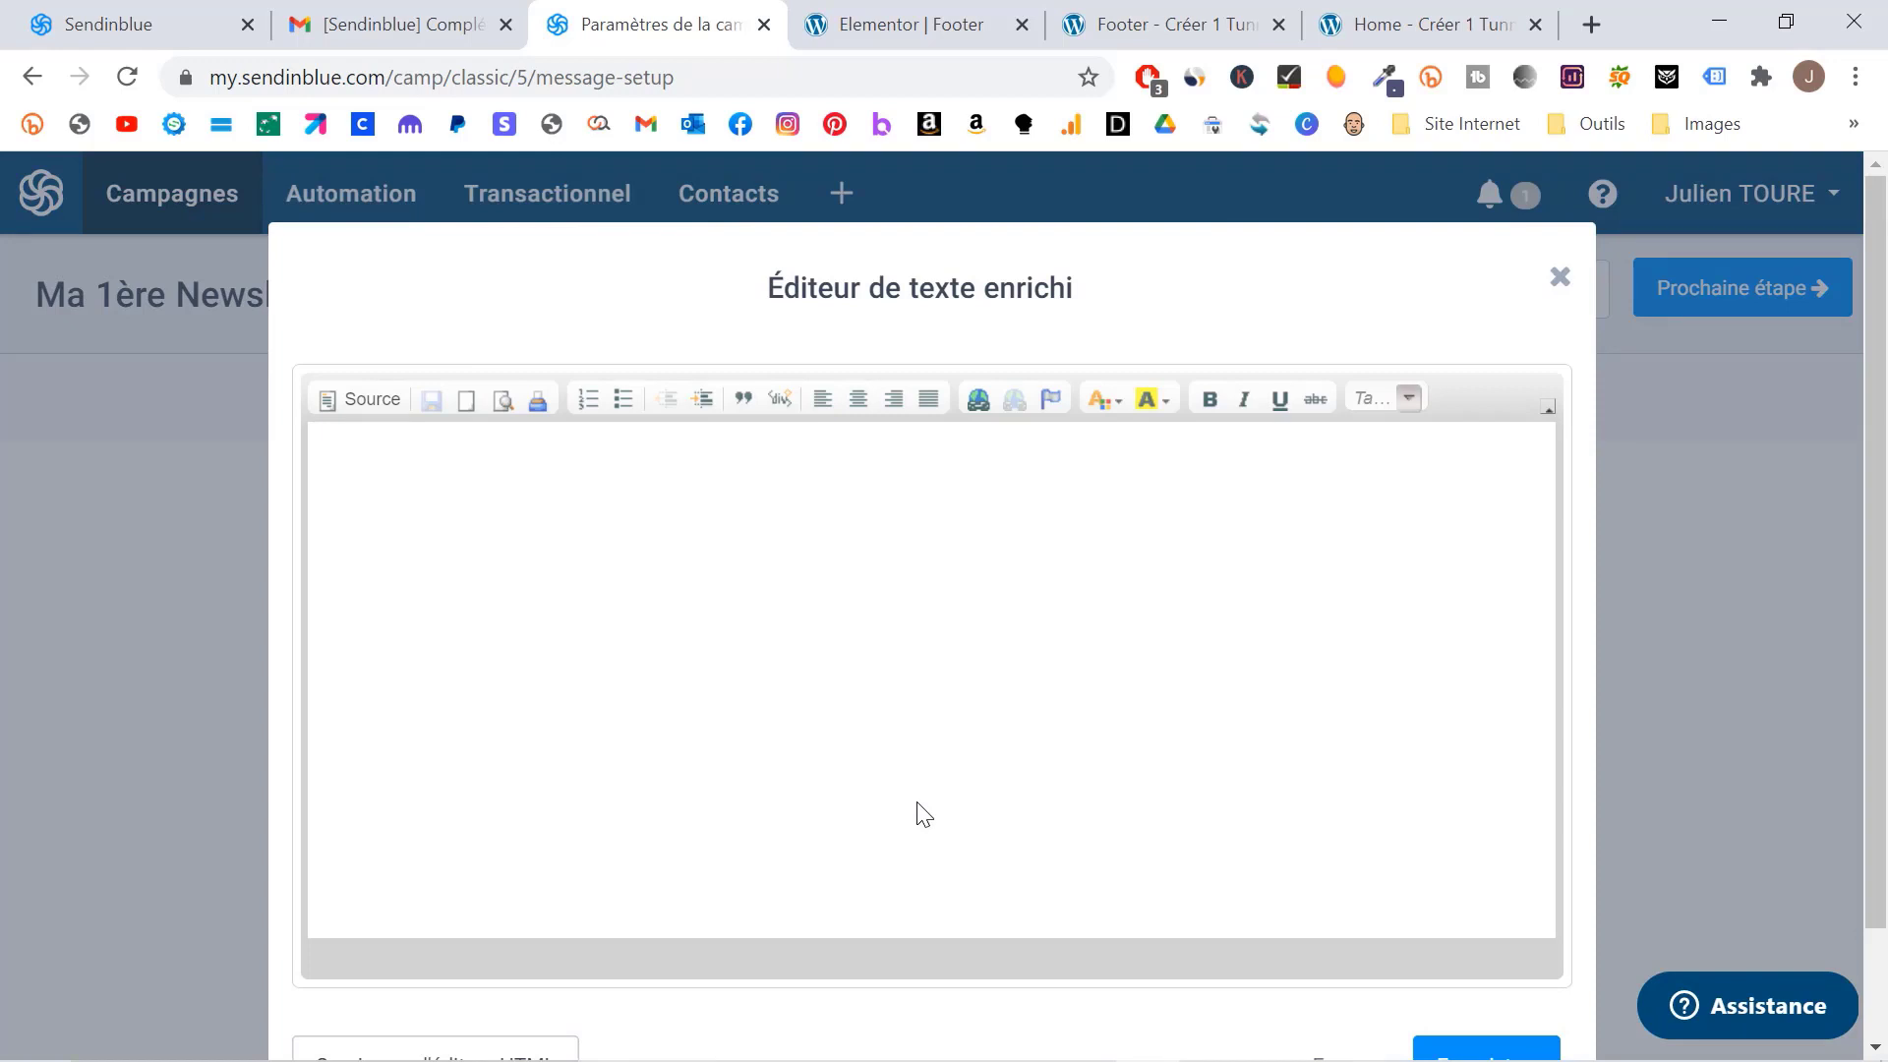
{"action": "left_click", "coordinate": [453, 509]}
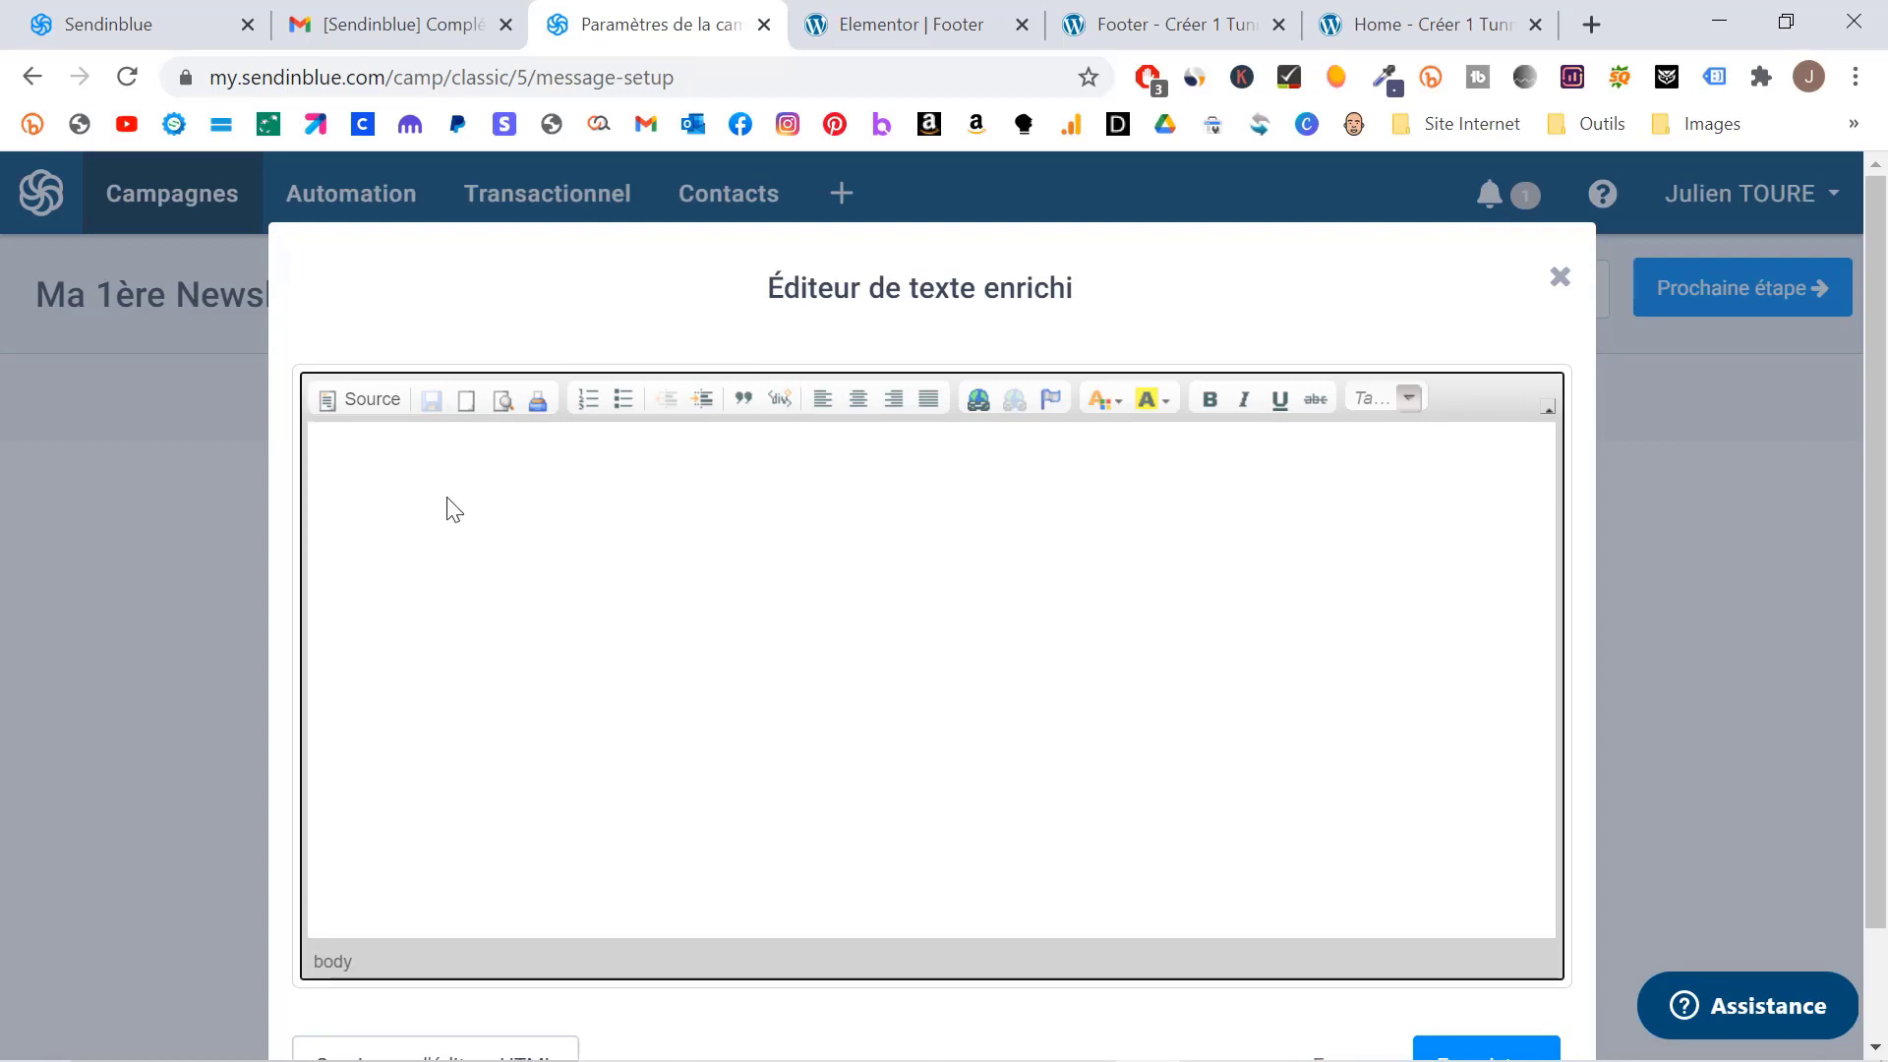
{"action": "type", "text": "Bonjour,"}
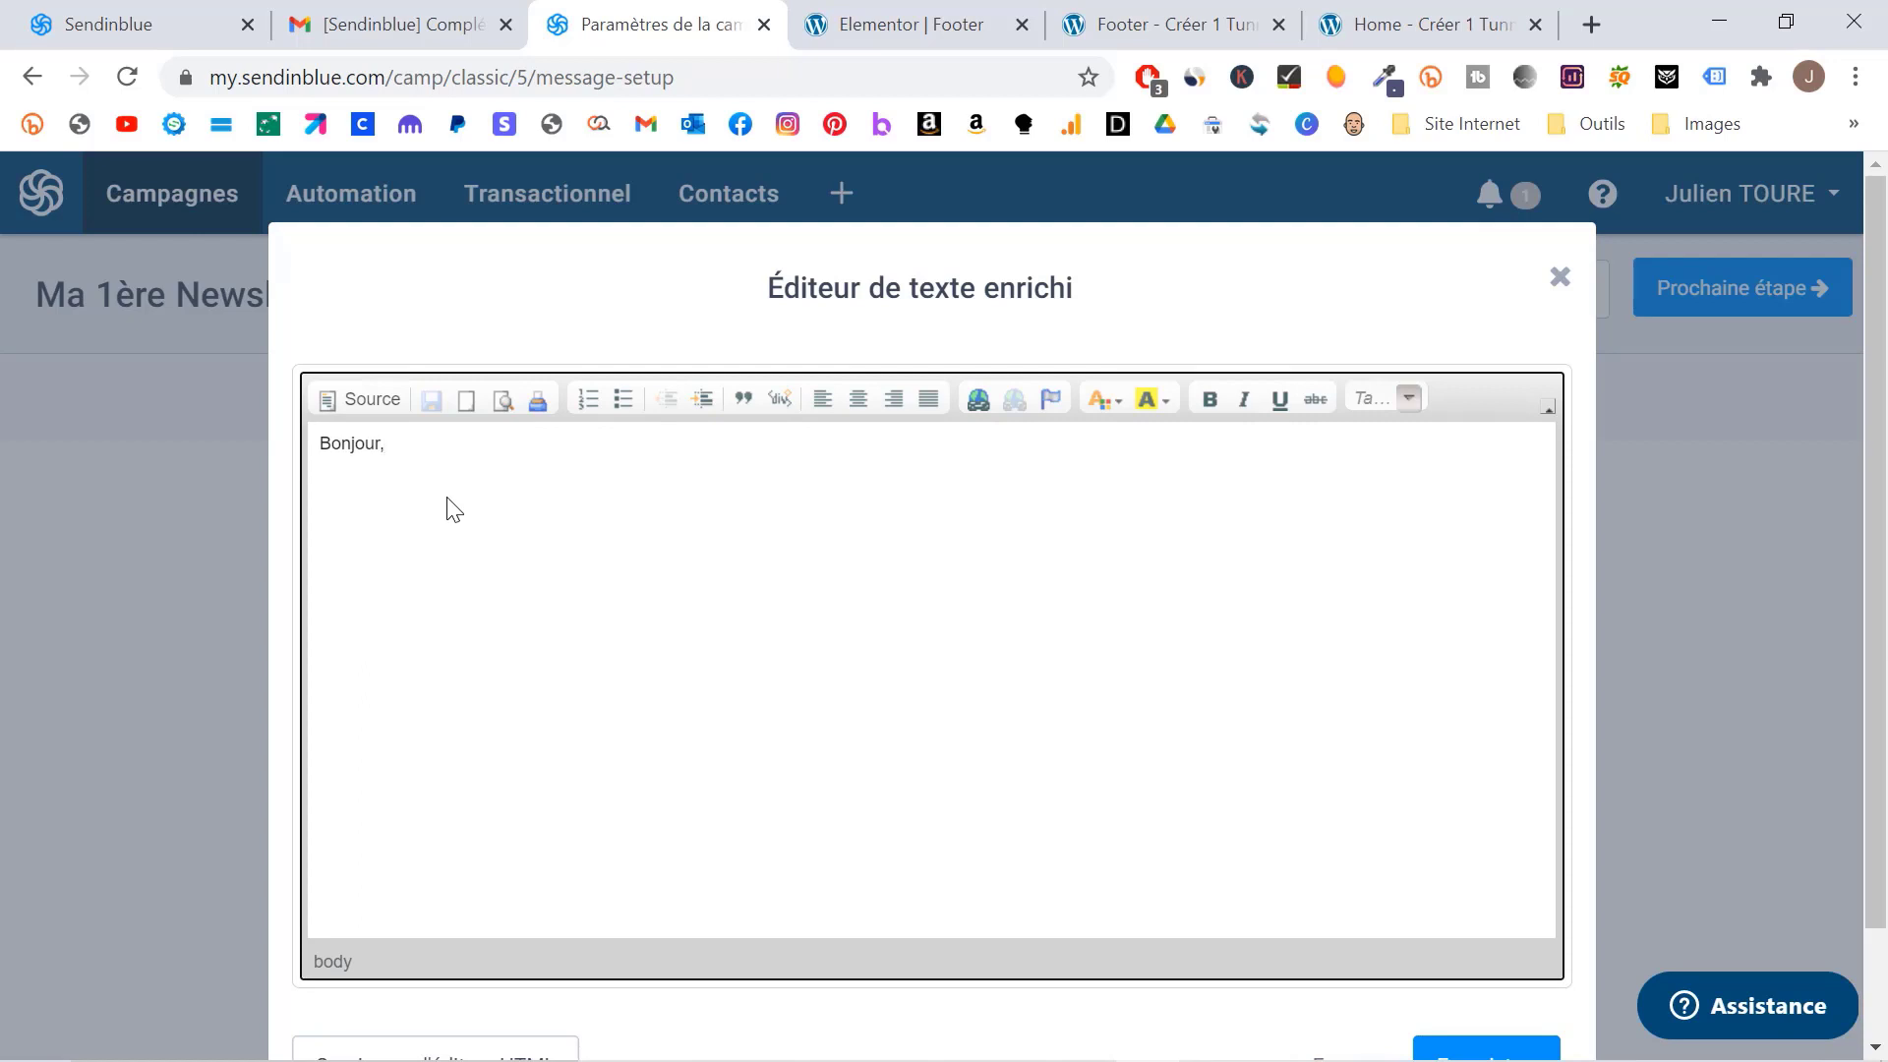
{"action": "key", "text": "Return"}
{"action": "type", "text": "Je viens de poster un nouveau tutoriel sur YouTube pour apprendre à créer une newsletter de A à Z, en partant de zéro."}
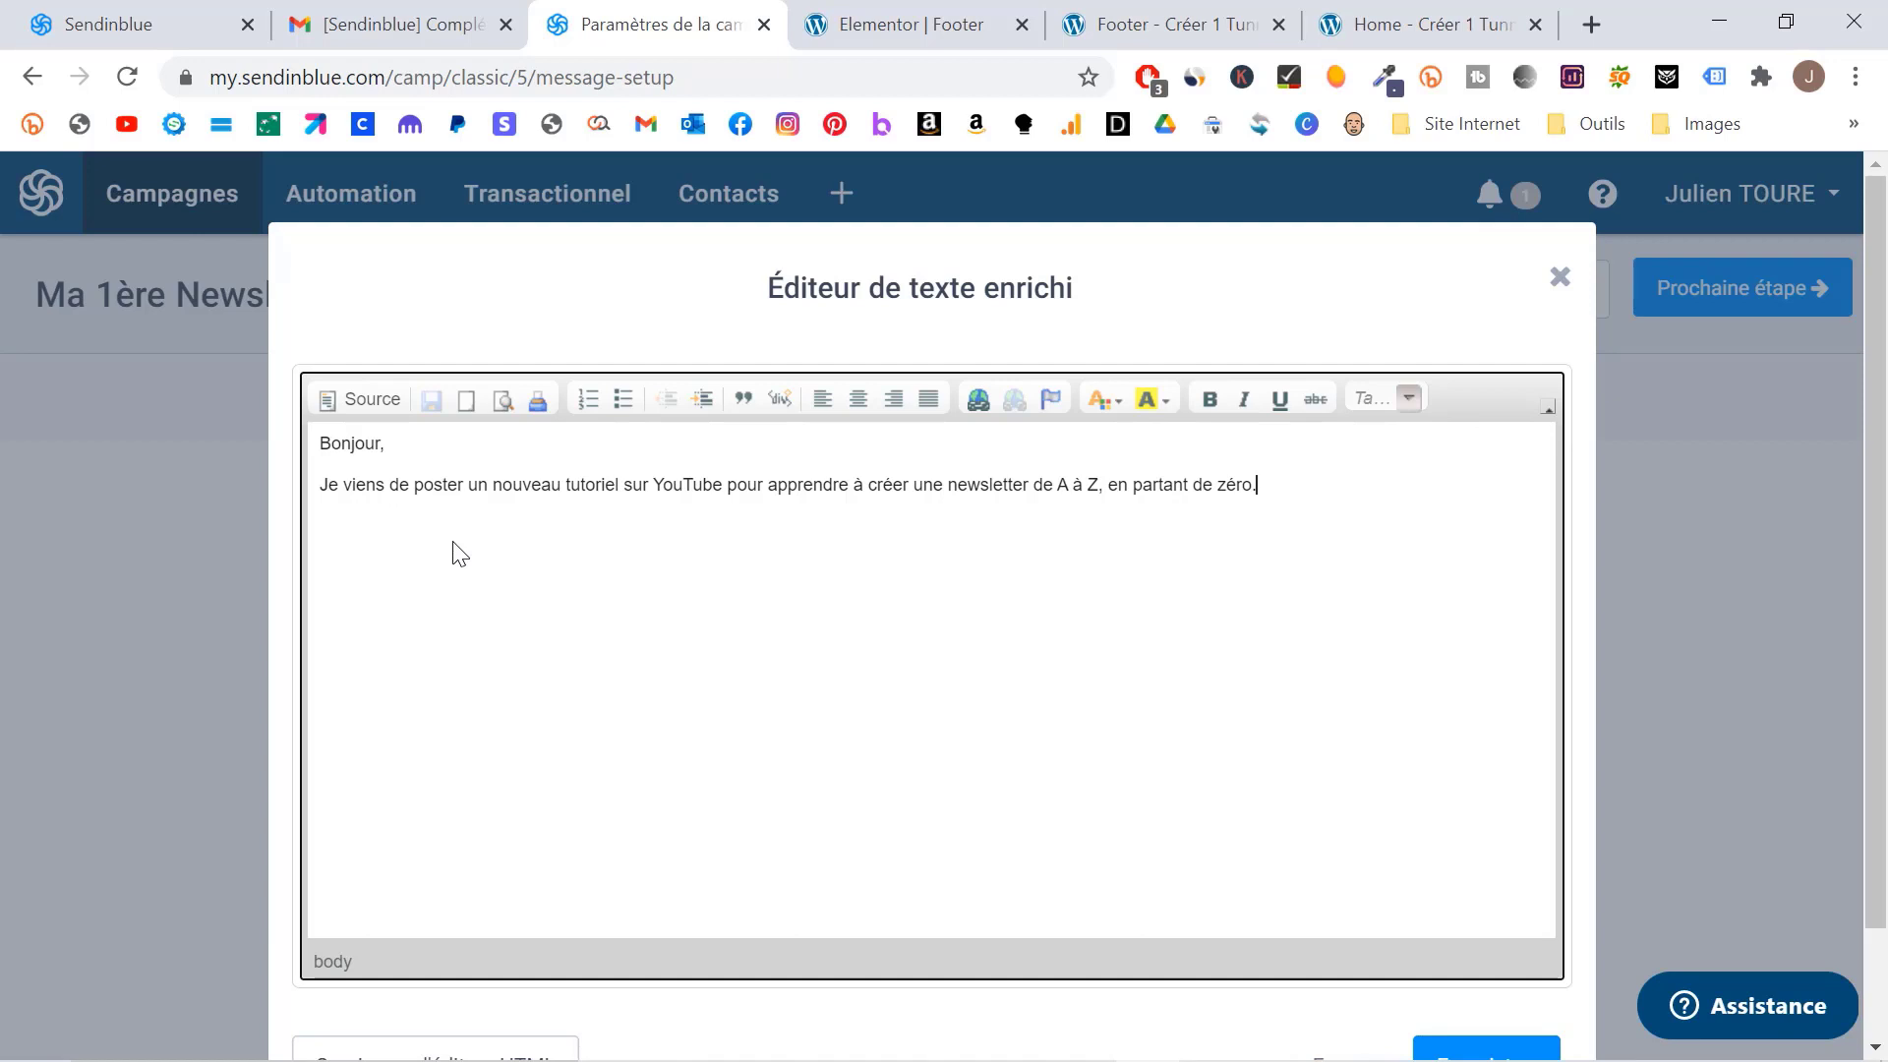
{"action": "key", "text": "BackSpace"}
{"action": "type", "text": ":"}
Step: Add the line ">> Voir le Tutoriel <<" below the announcement and make it bold
{"action": "key", "text": "Return"}
{"action": "type", "text": ">> Voir le Tutoriel <<"}
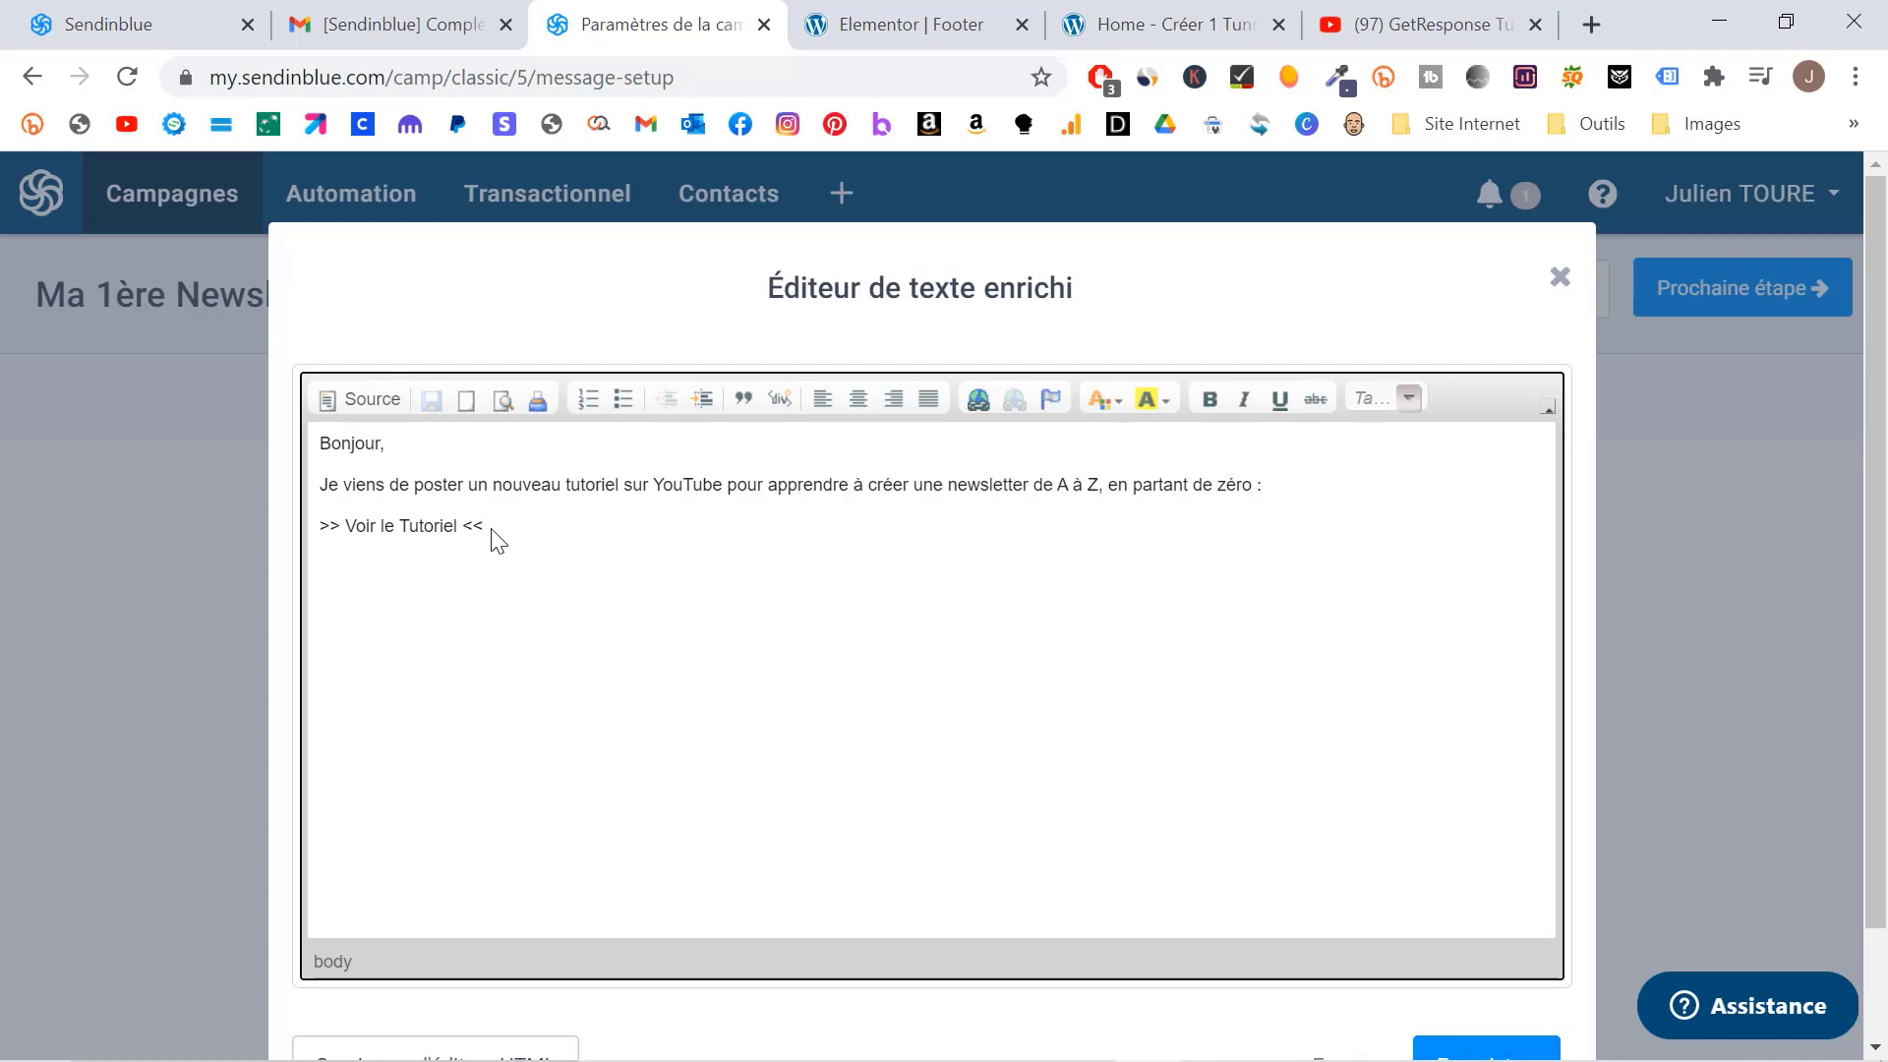
{"action": "left_click_drag", "start_coordinate": [485, 531], "coordinate": [317, 535]}
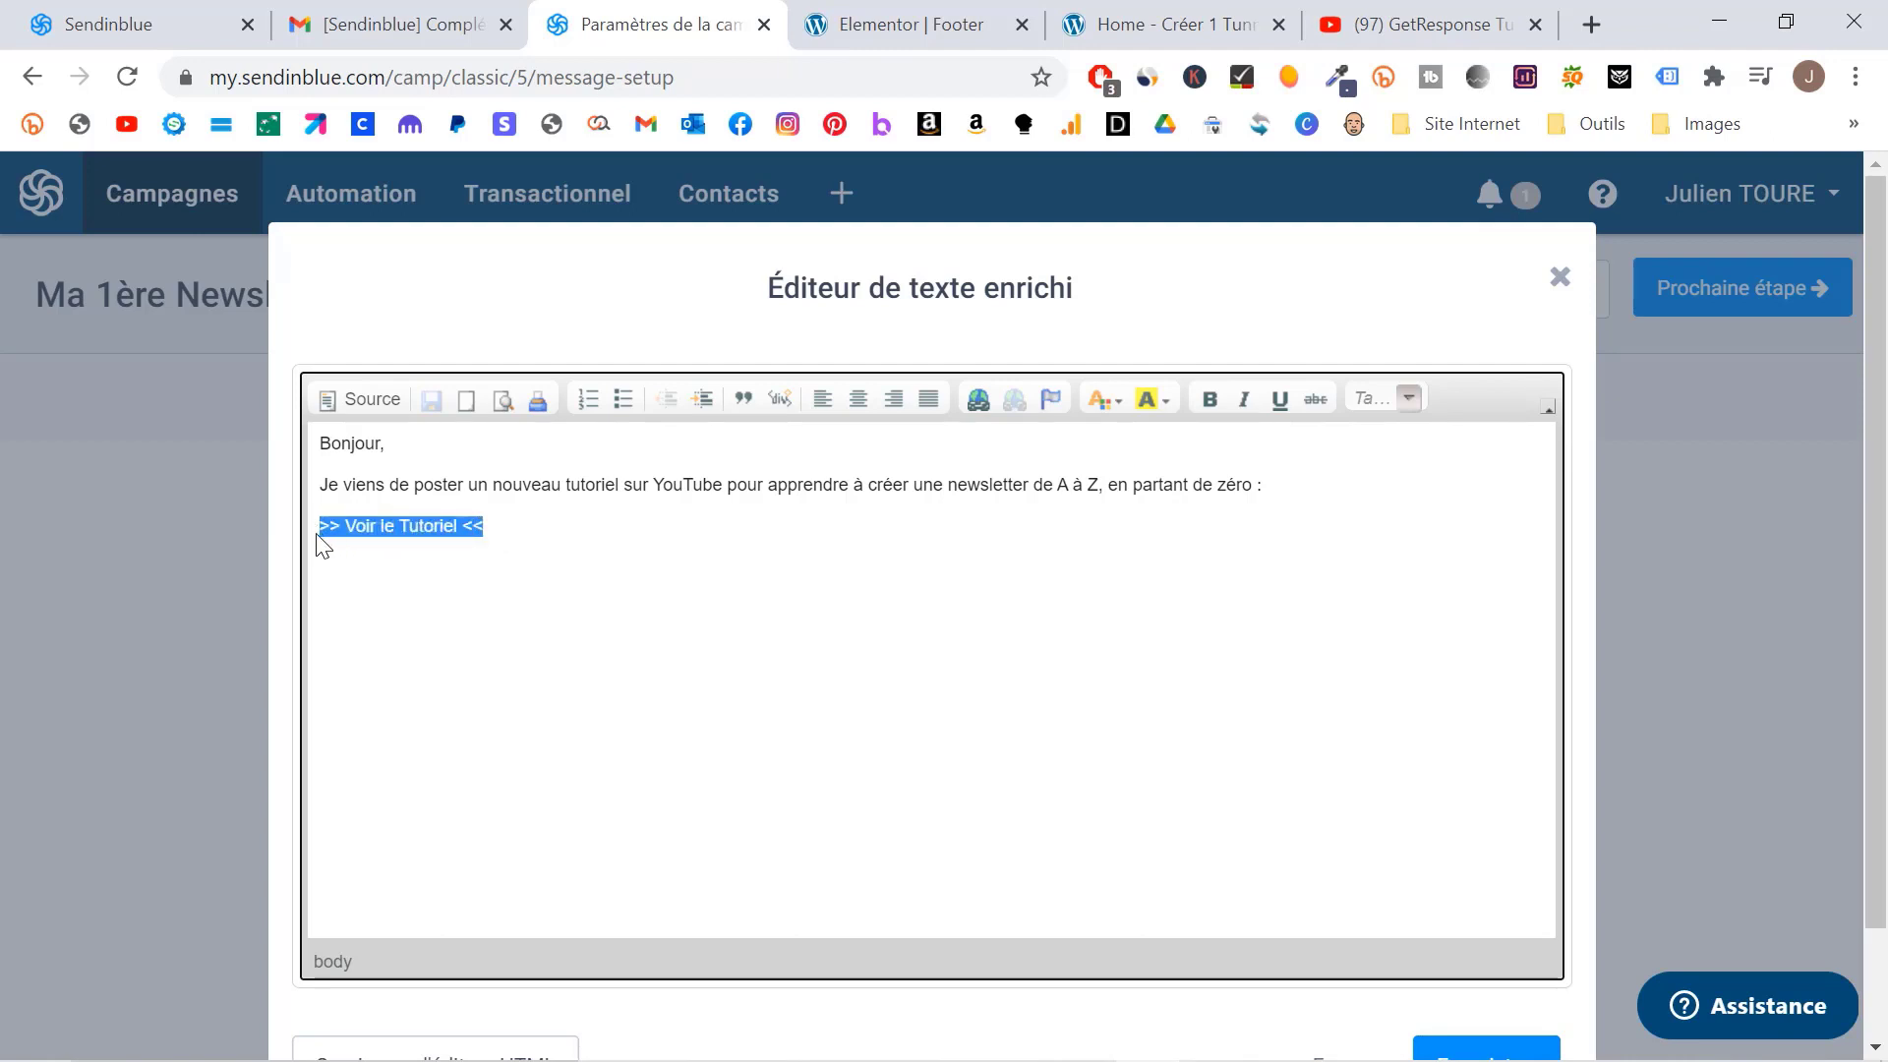
{"action": "left_click", "coordinate": [1209, 403]}
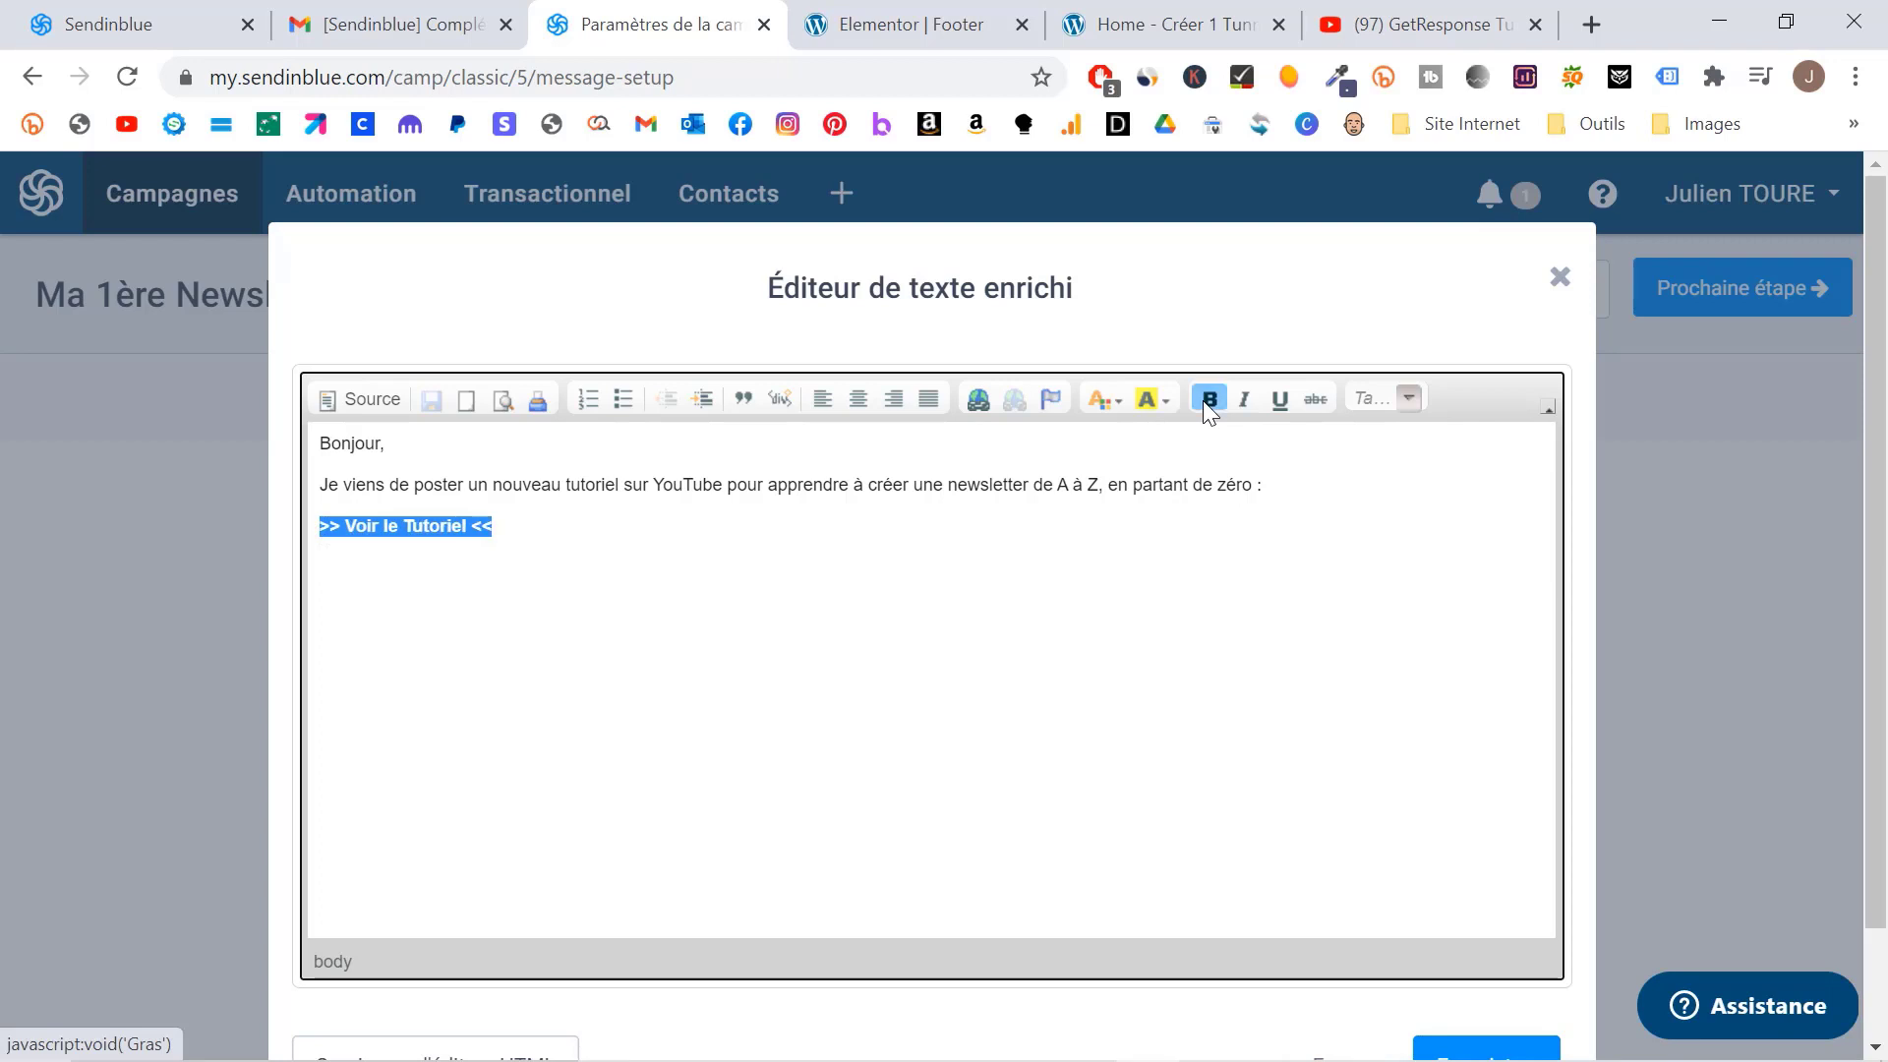
{"action": "left_click", "coordinate": [977, 400]}
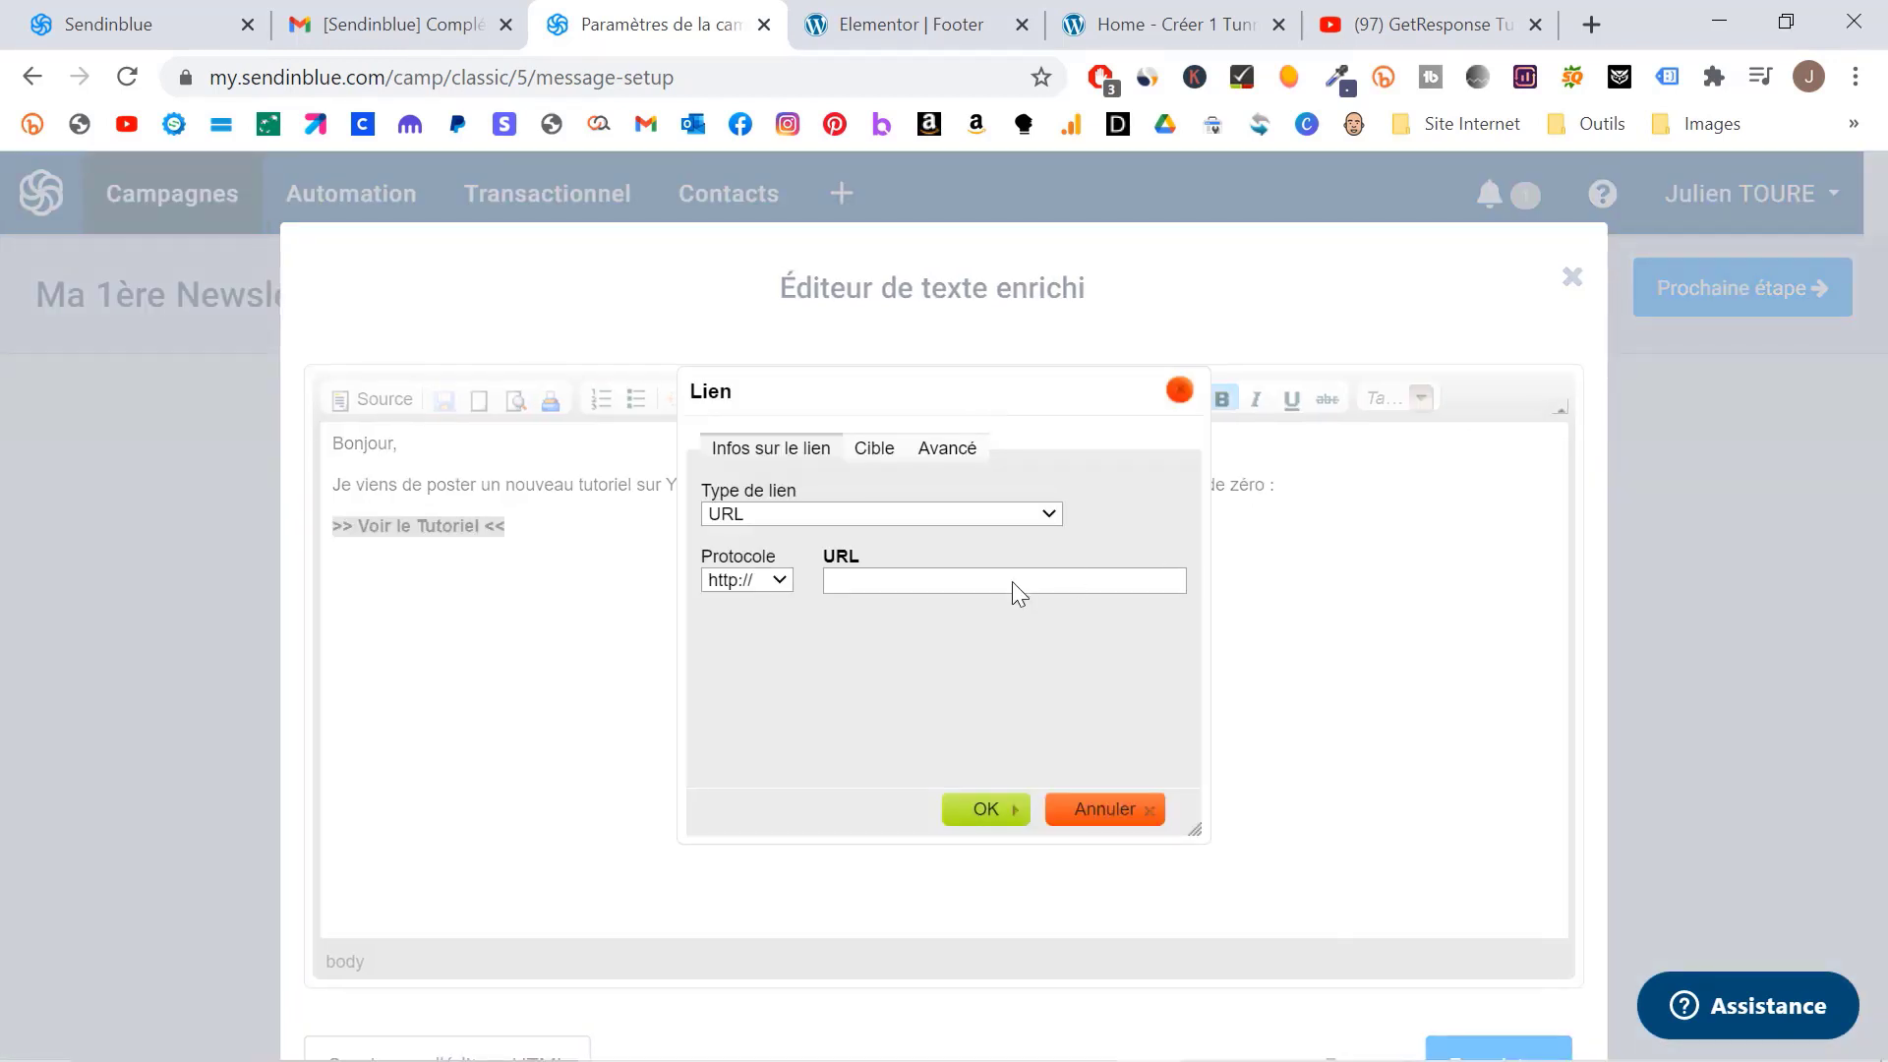
{"action": "key", "text": "ctrl+v"}
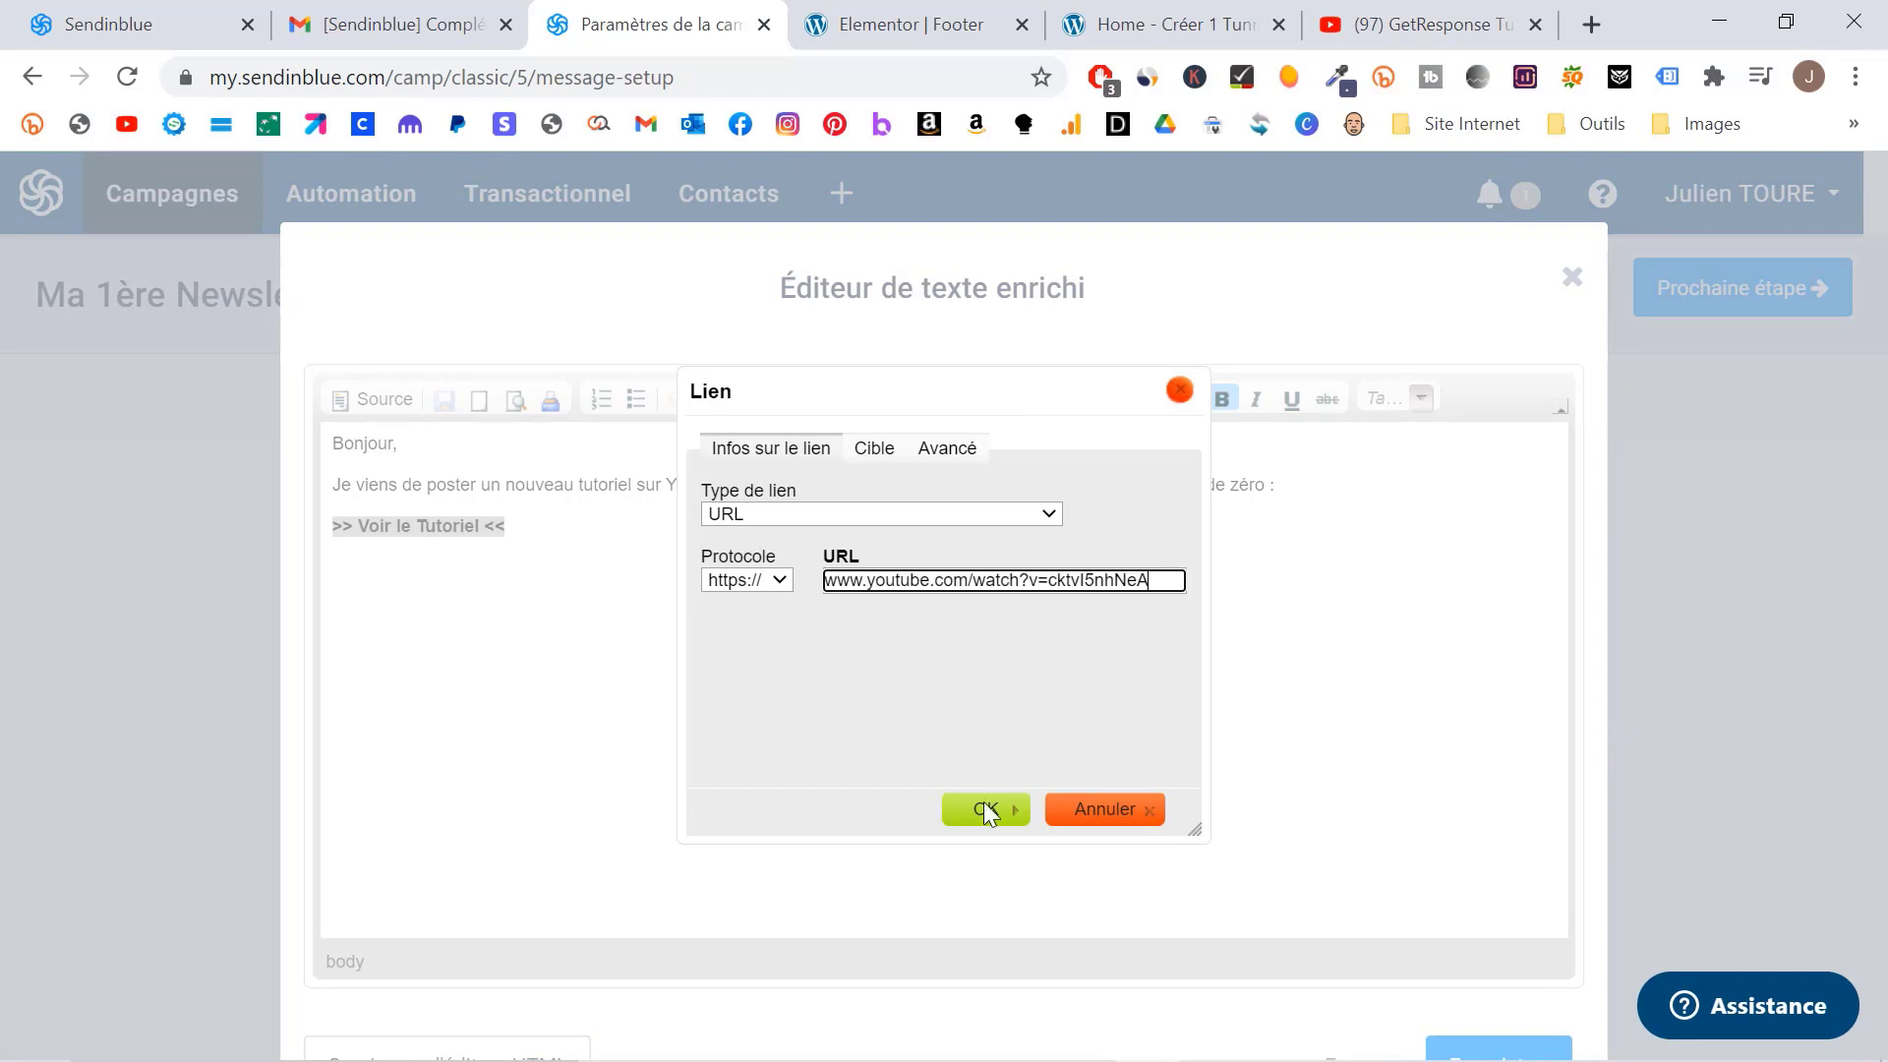
{"action": "left_click", "coordinate": [983, 808]}
Step: Close the message with "Bonne journée," and the sender's first name, and save the email content
{"action": "left_click", "coordinate": [542, 581]}
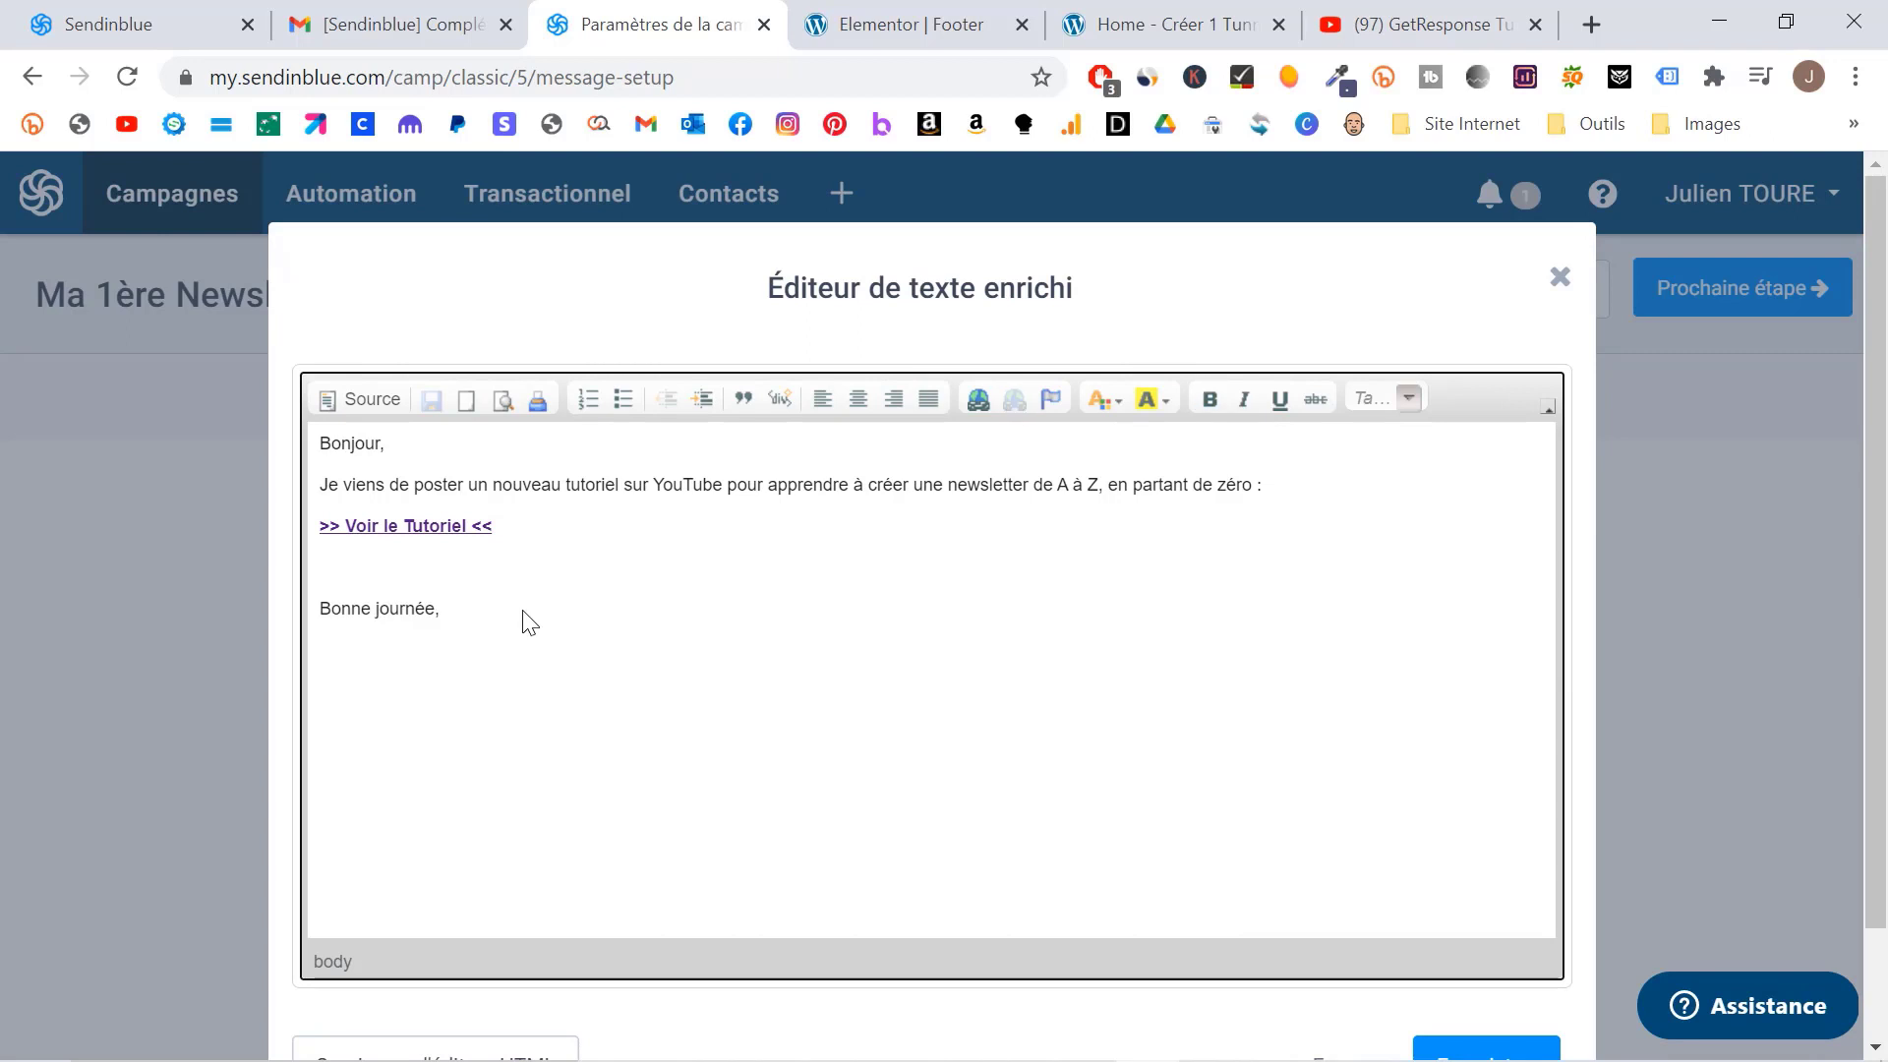
{"action": "key", "text": "Return"}
{"action": "type", "text": "Julien"}
{"action": "scroll", "coordinate": [523, 611], "scroll_direction": "down", "scroll_amount": 1}
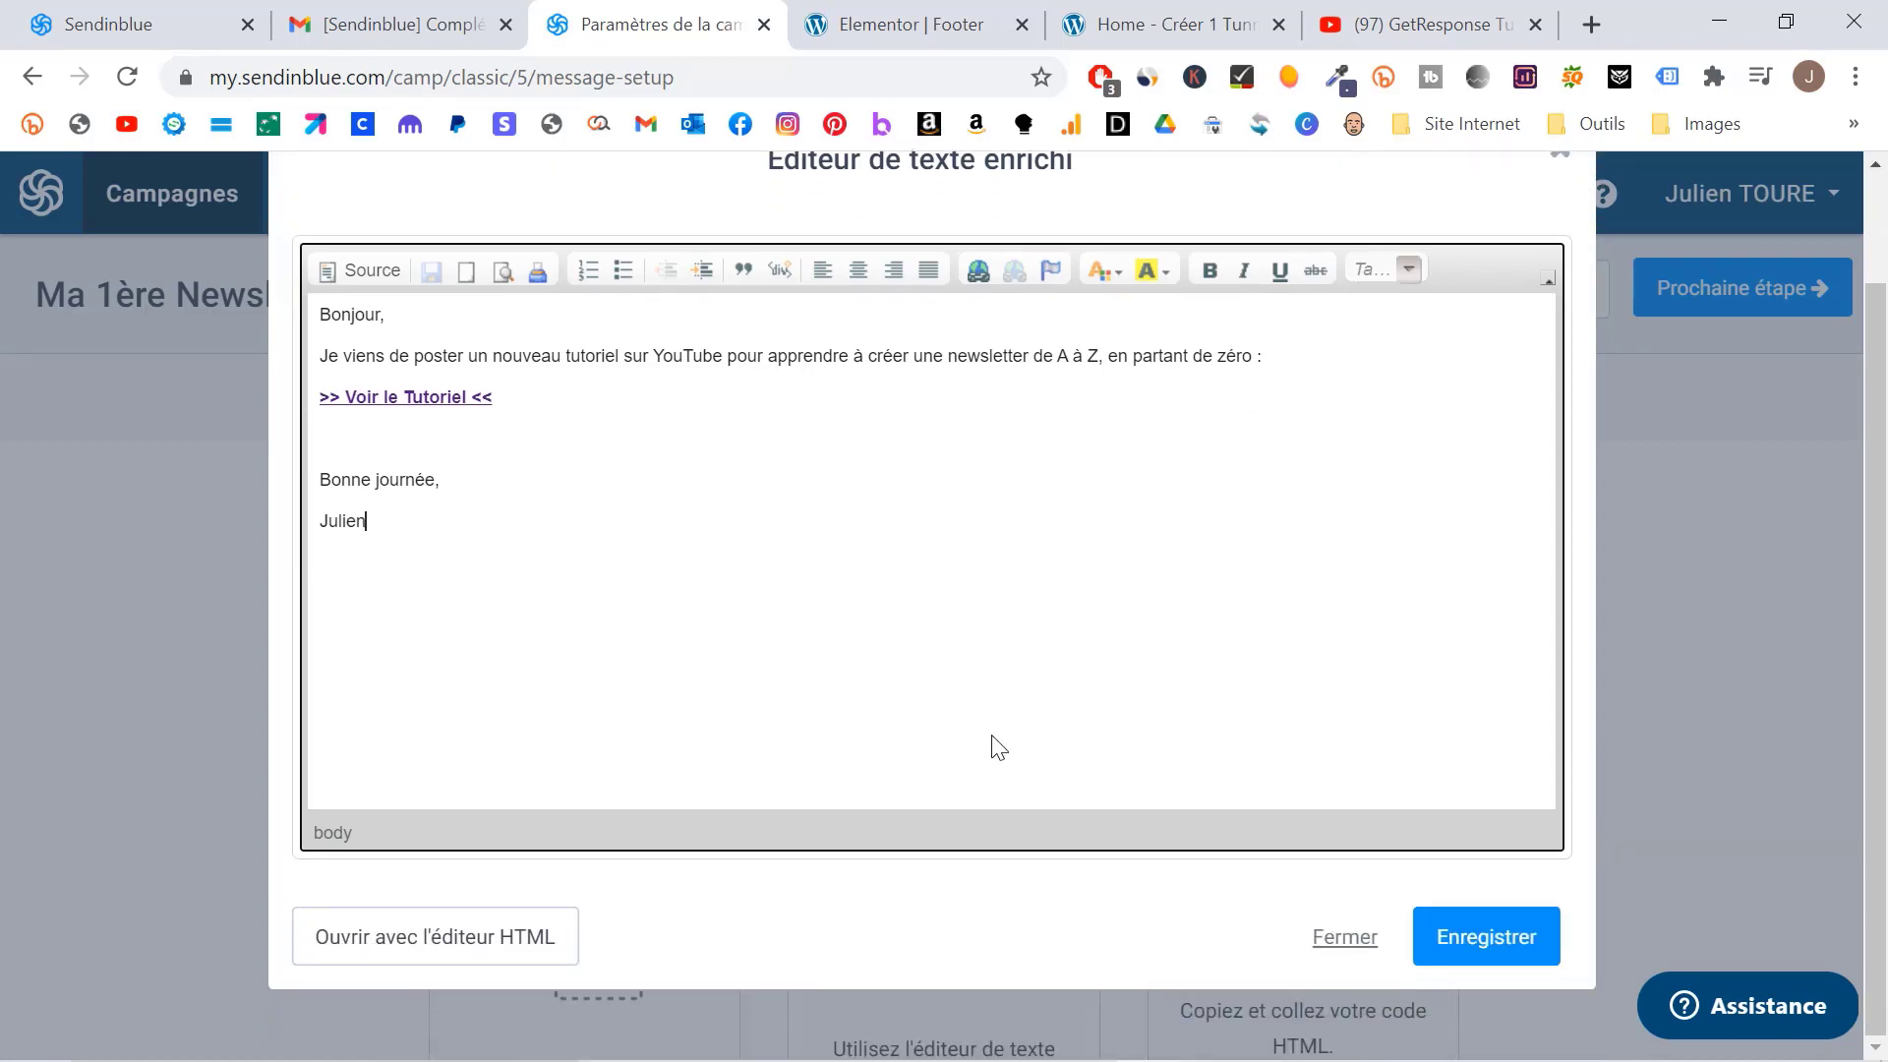
{"action": "left_click", "coordinate": [1480, 936]}
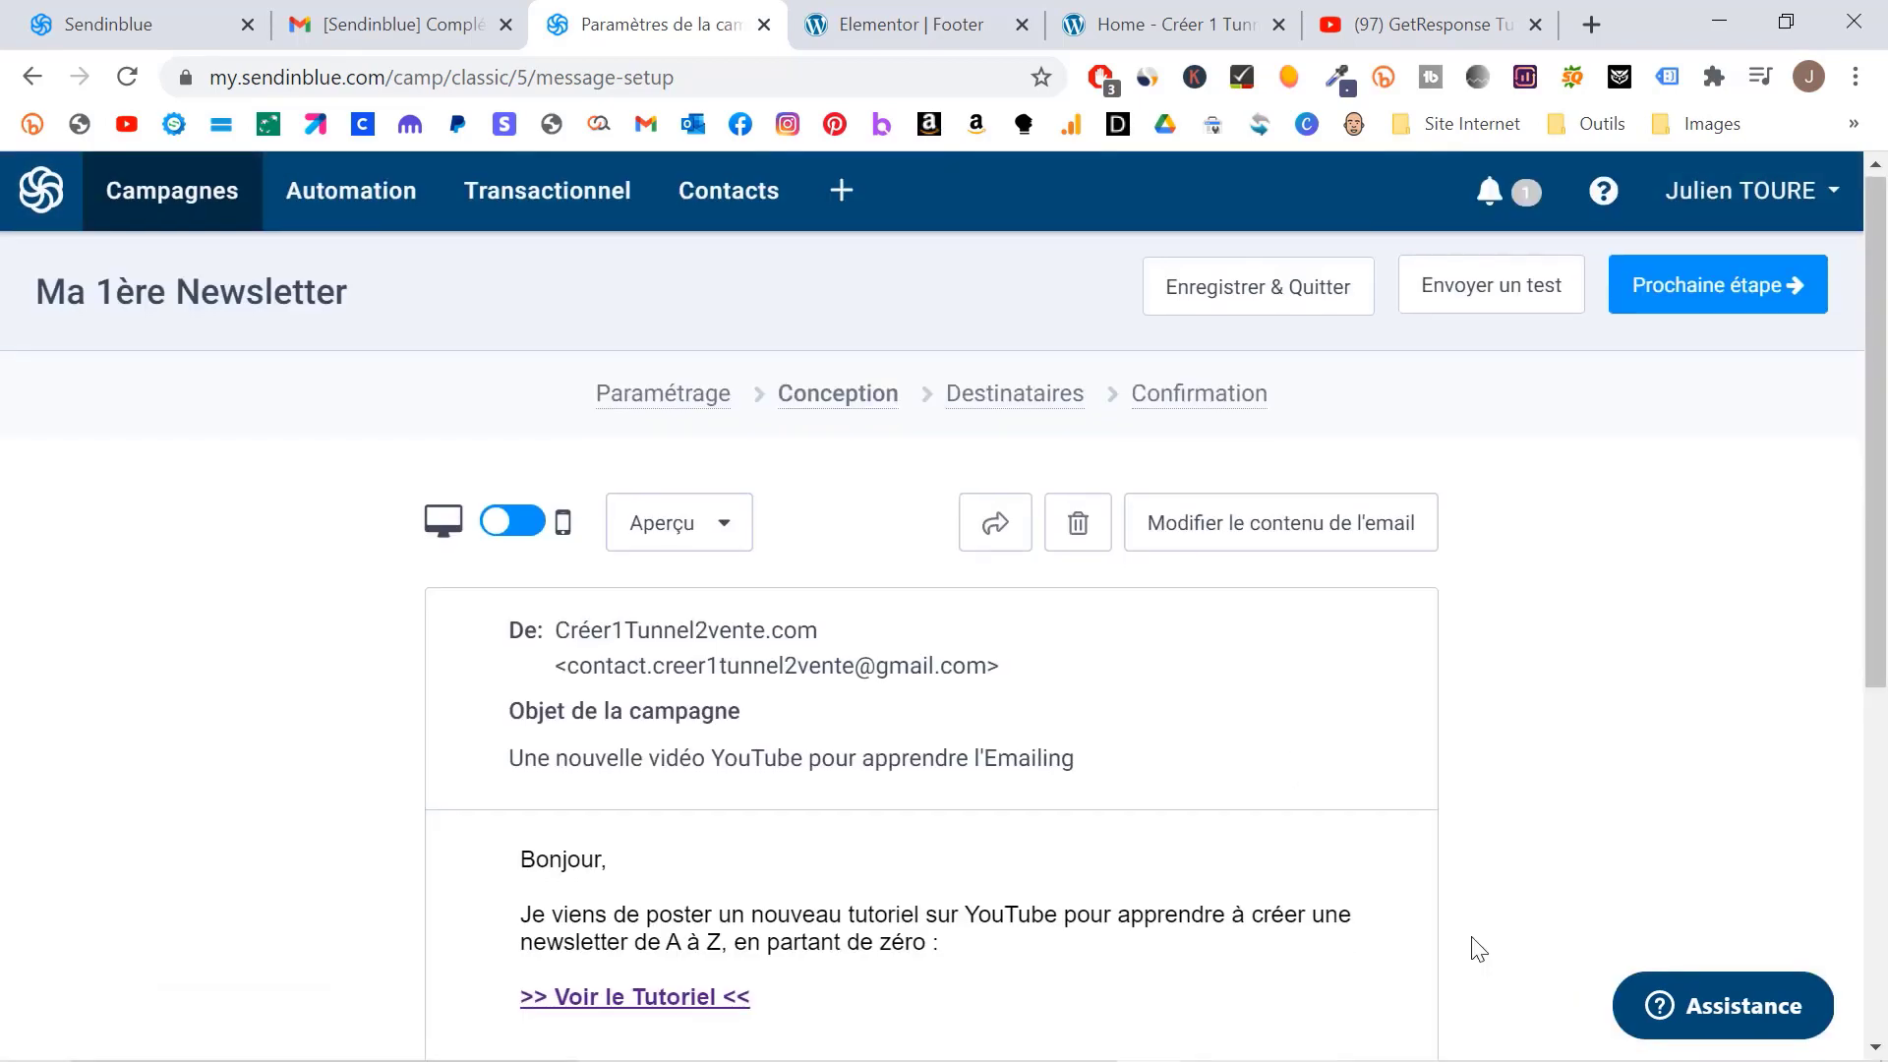
Step: Check the email preview, select "Liste Newsletter" as the recipient list and continue to the confirmation stage
{"action": "scroll", "coordinate": [1473, 938], "scroll_direction": "down", "scroll_amount": 1}
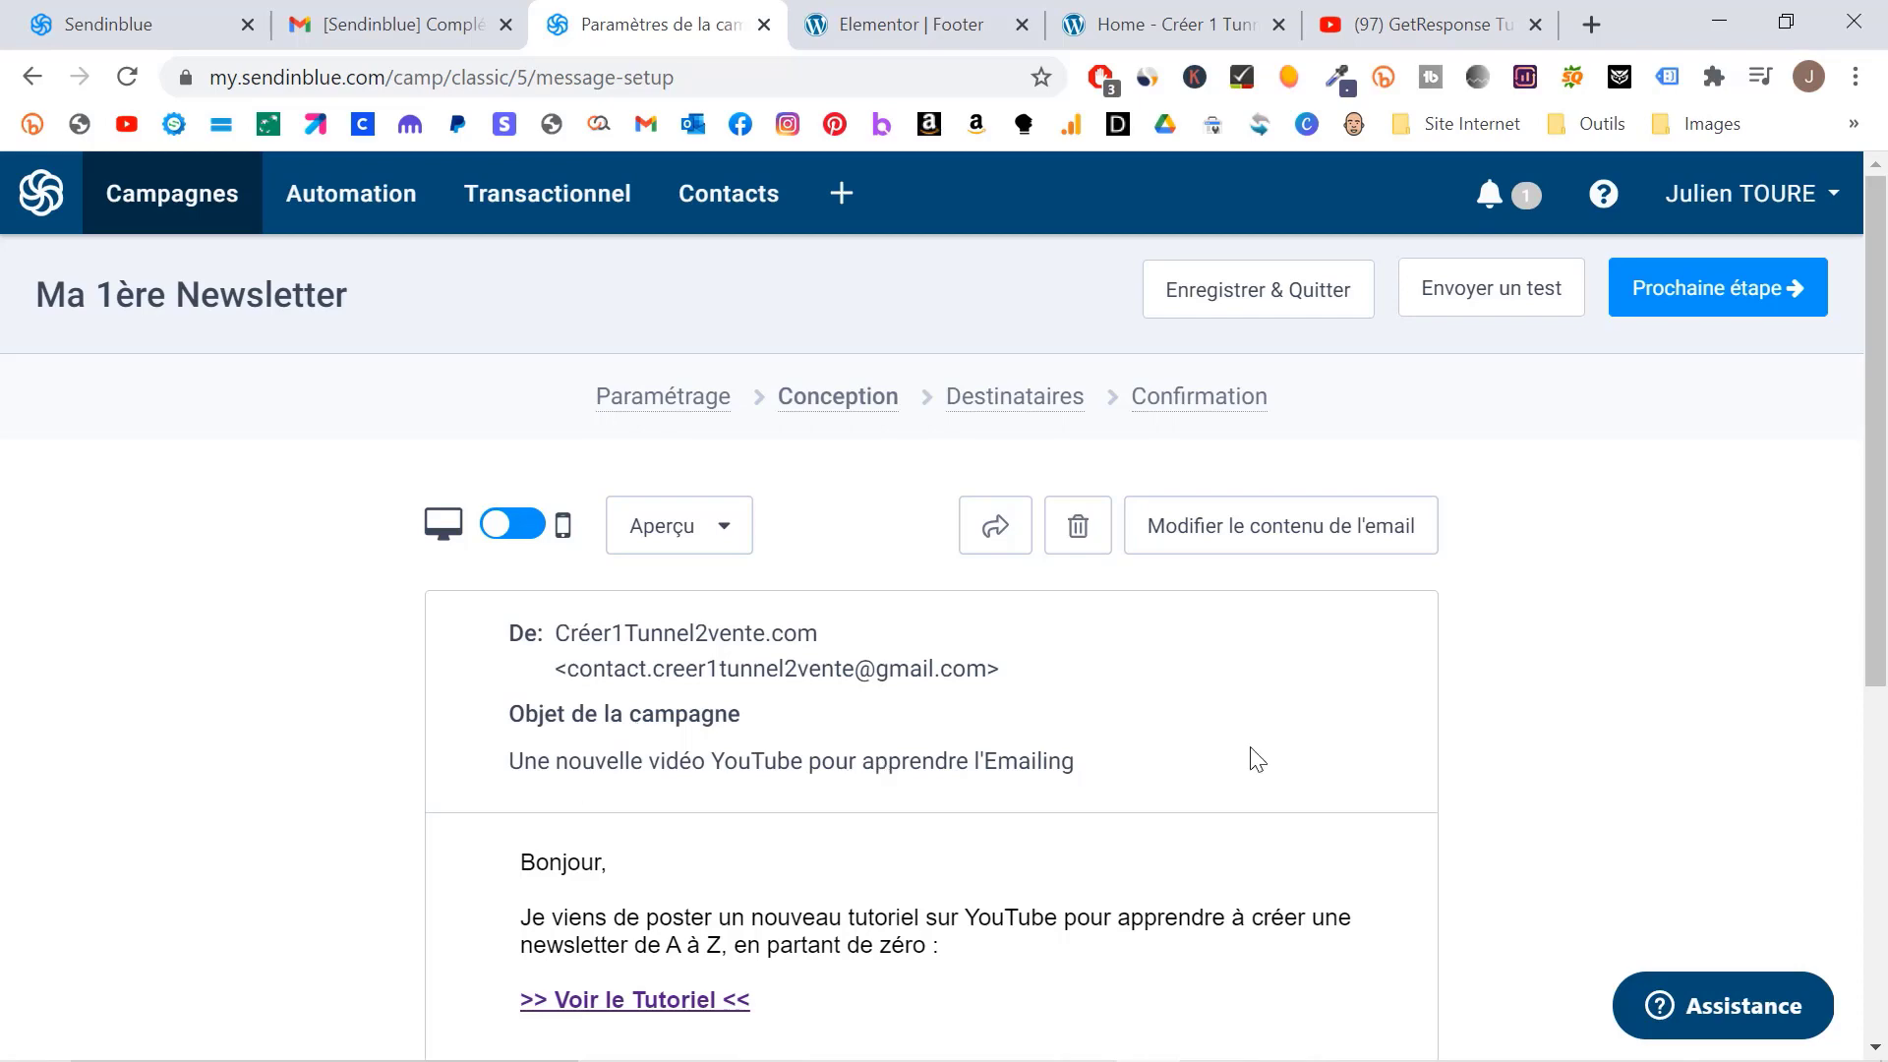
{"action": "scroll", "coordinate": [1258, 760], "scroll_direction": "down", "scroll_amount": 3}
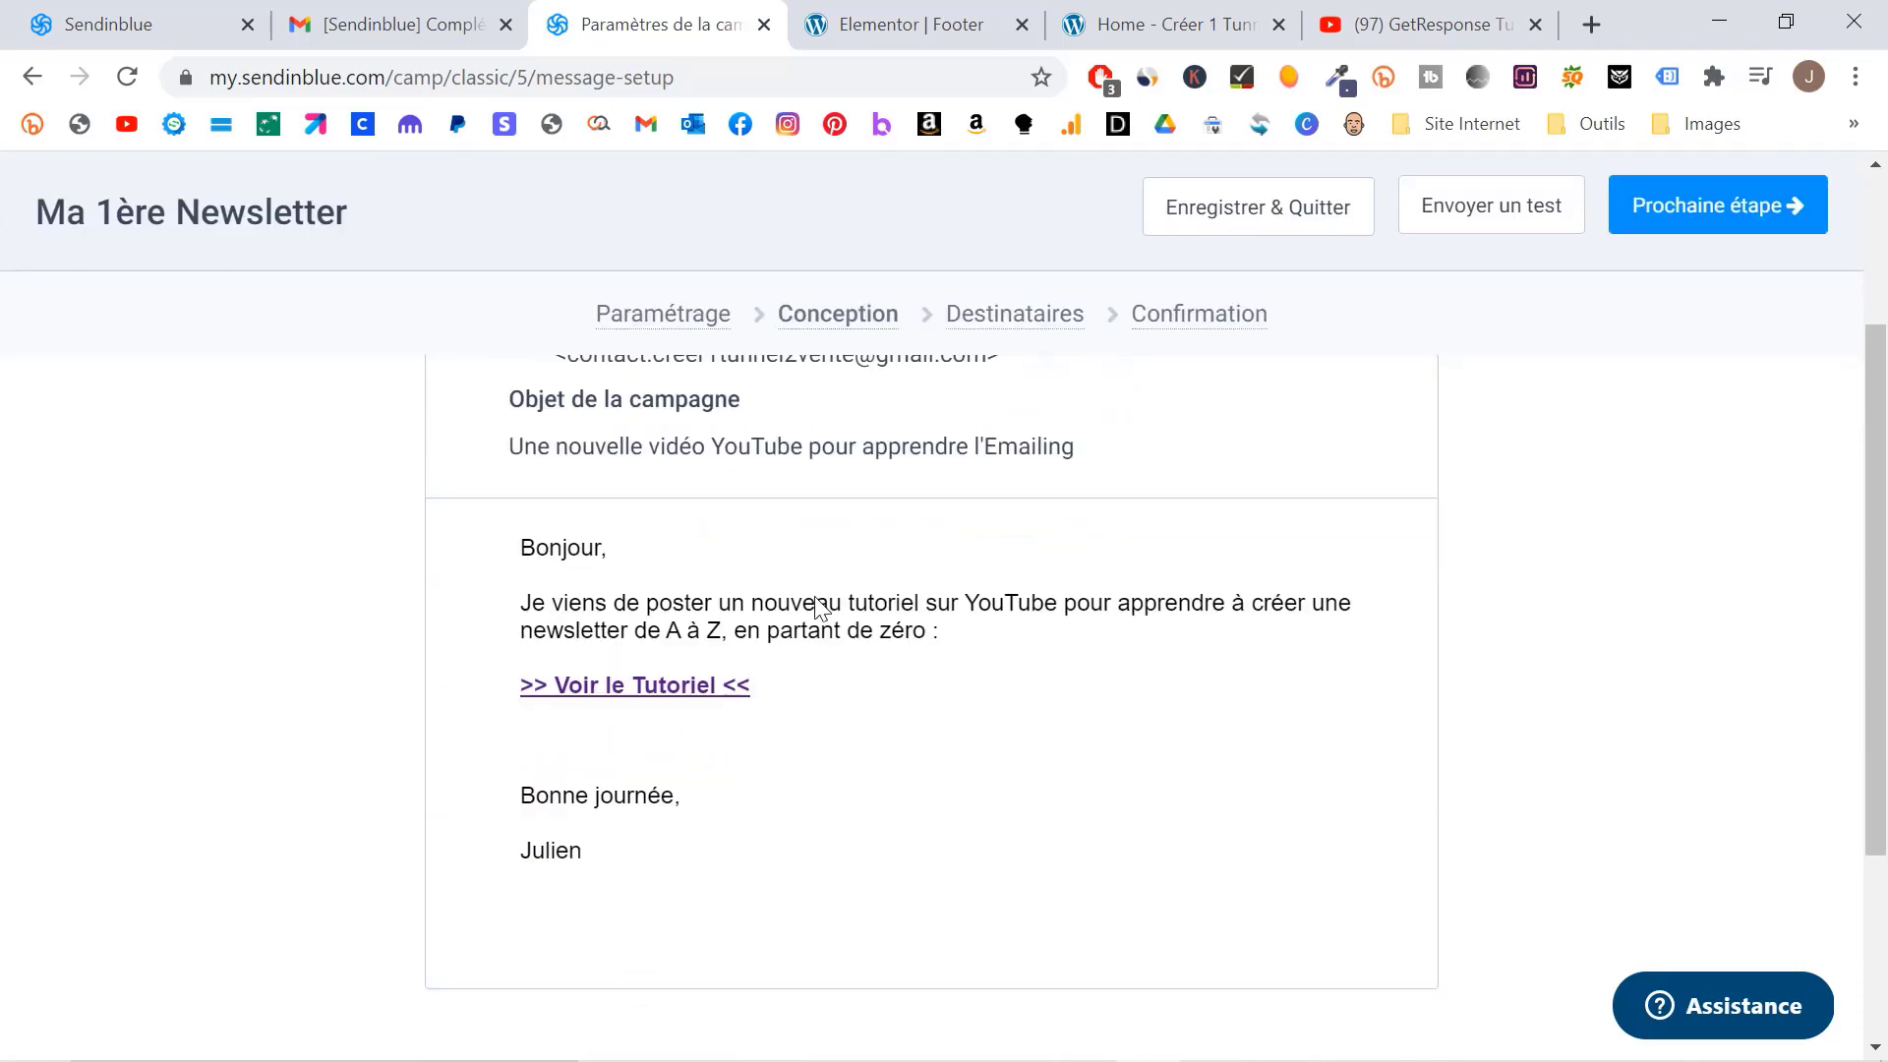
{"action": "scroll", "coordinate": [816, 605], "scroll_direction": "up", "scroll_amount": 1}
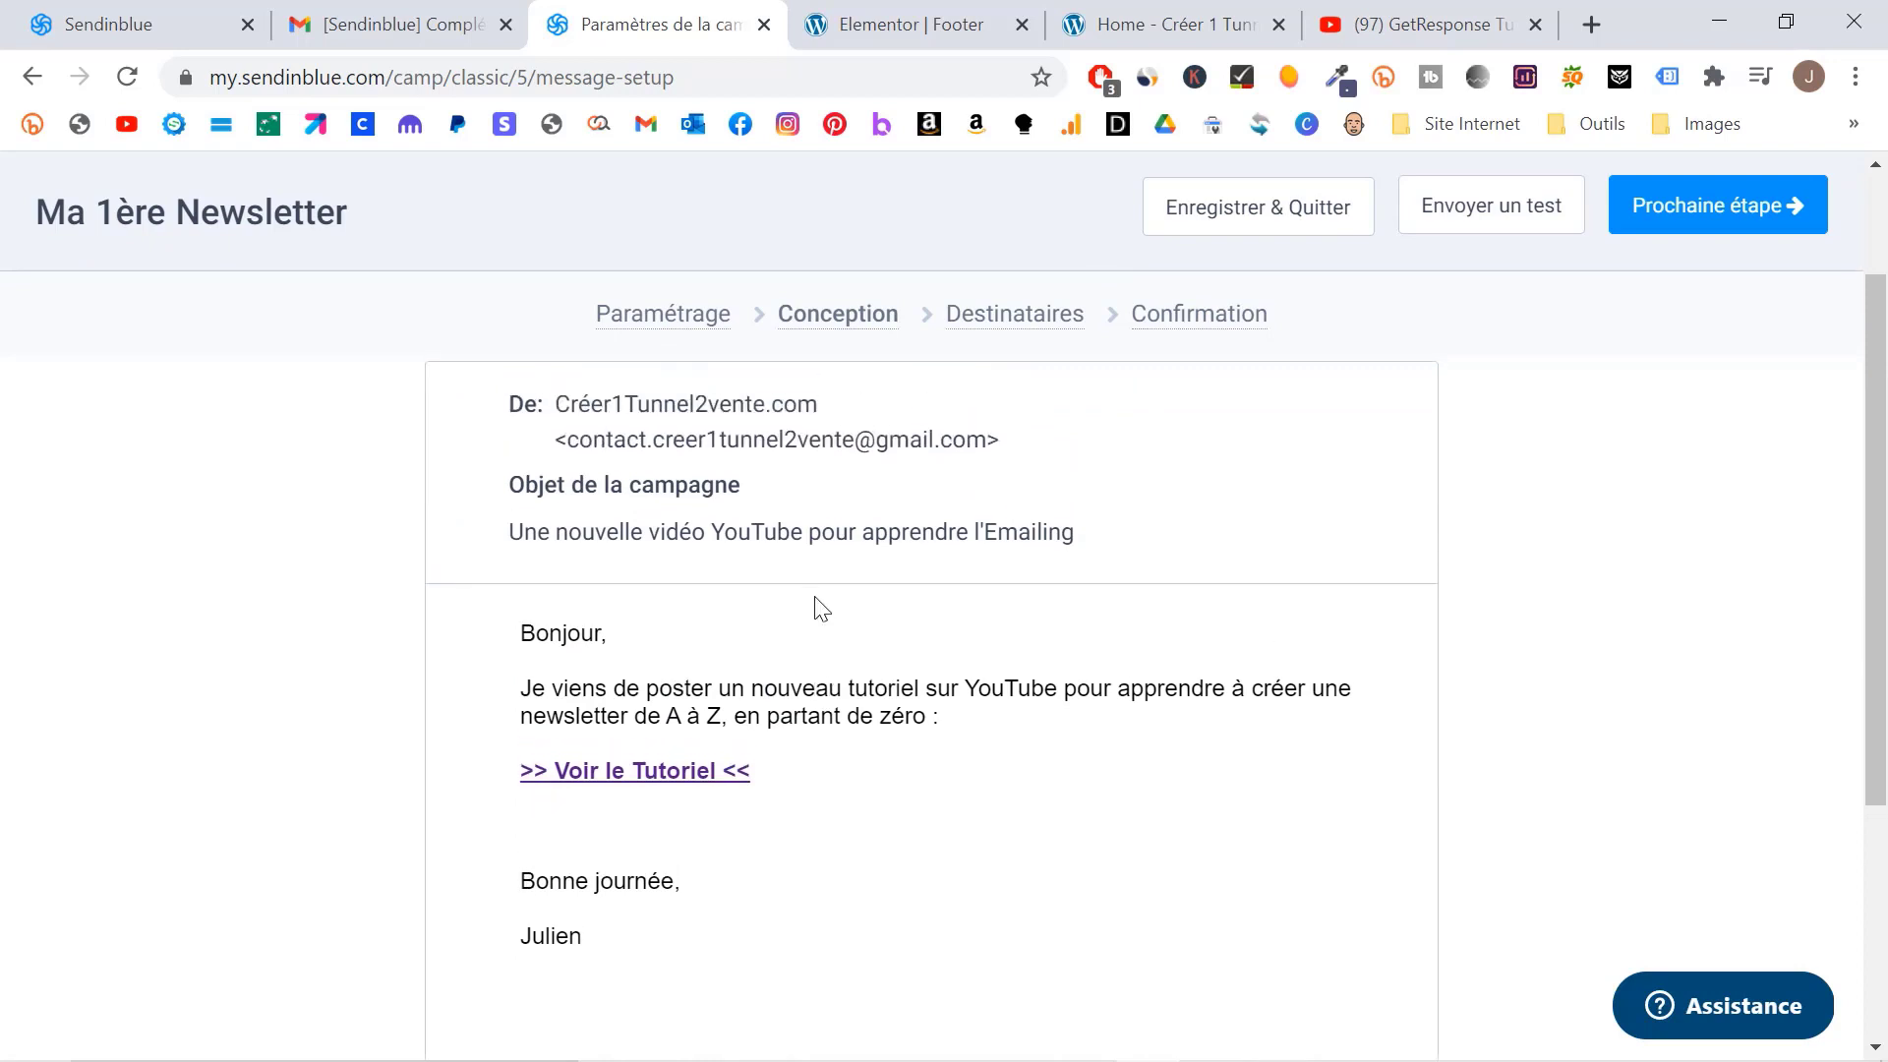
{"action": "scroll", "coordinate": [816, 604], "scroll_direction": "up", "scroll_amount": 3}
{"action": "left_click", "coordinate": [1697, 287]}
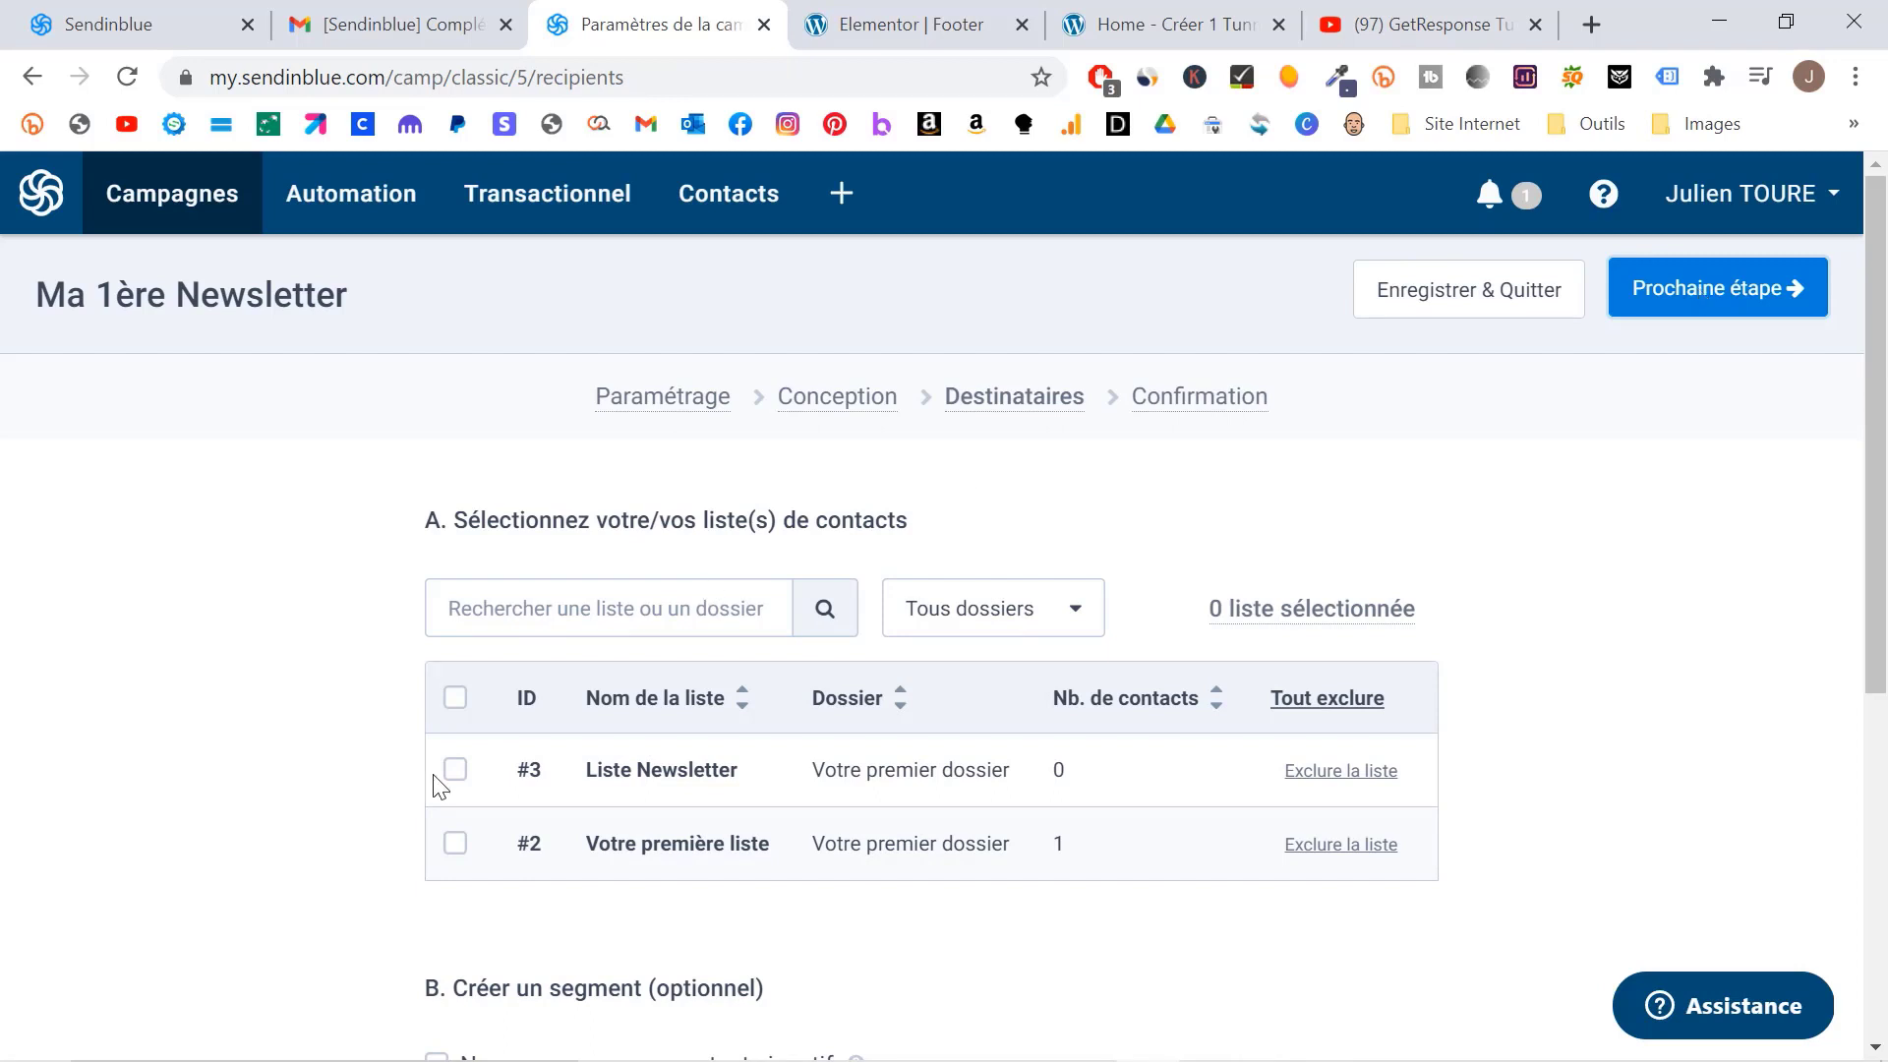
{"action": "left_click", "coordinate": [468, 775]}
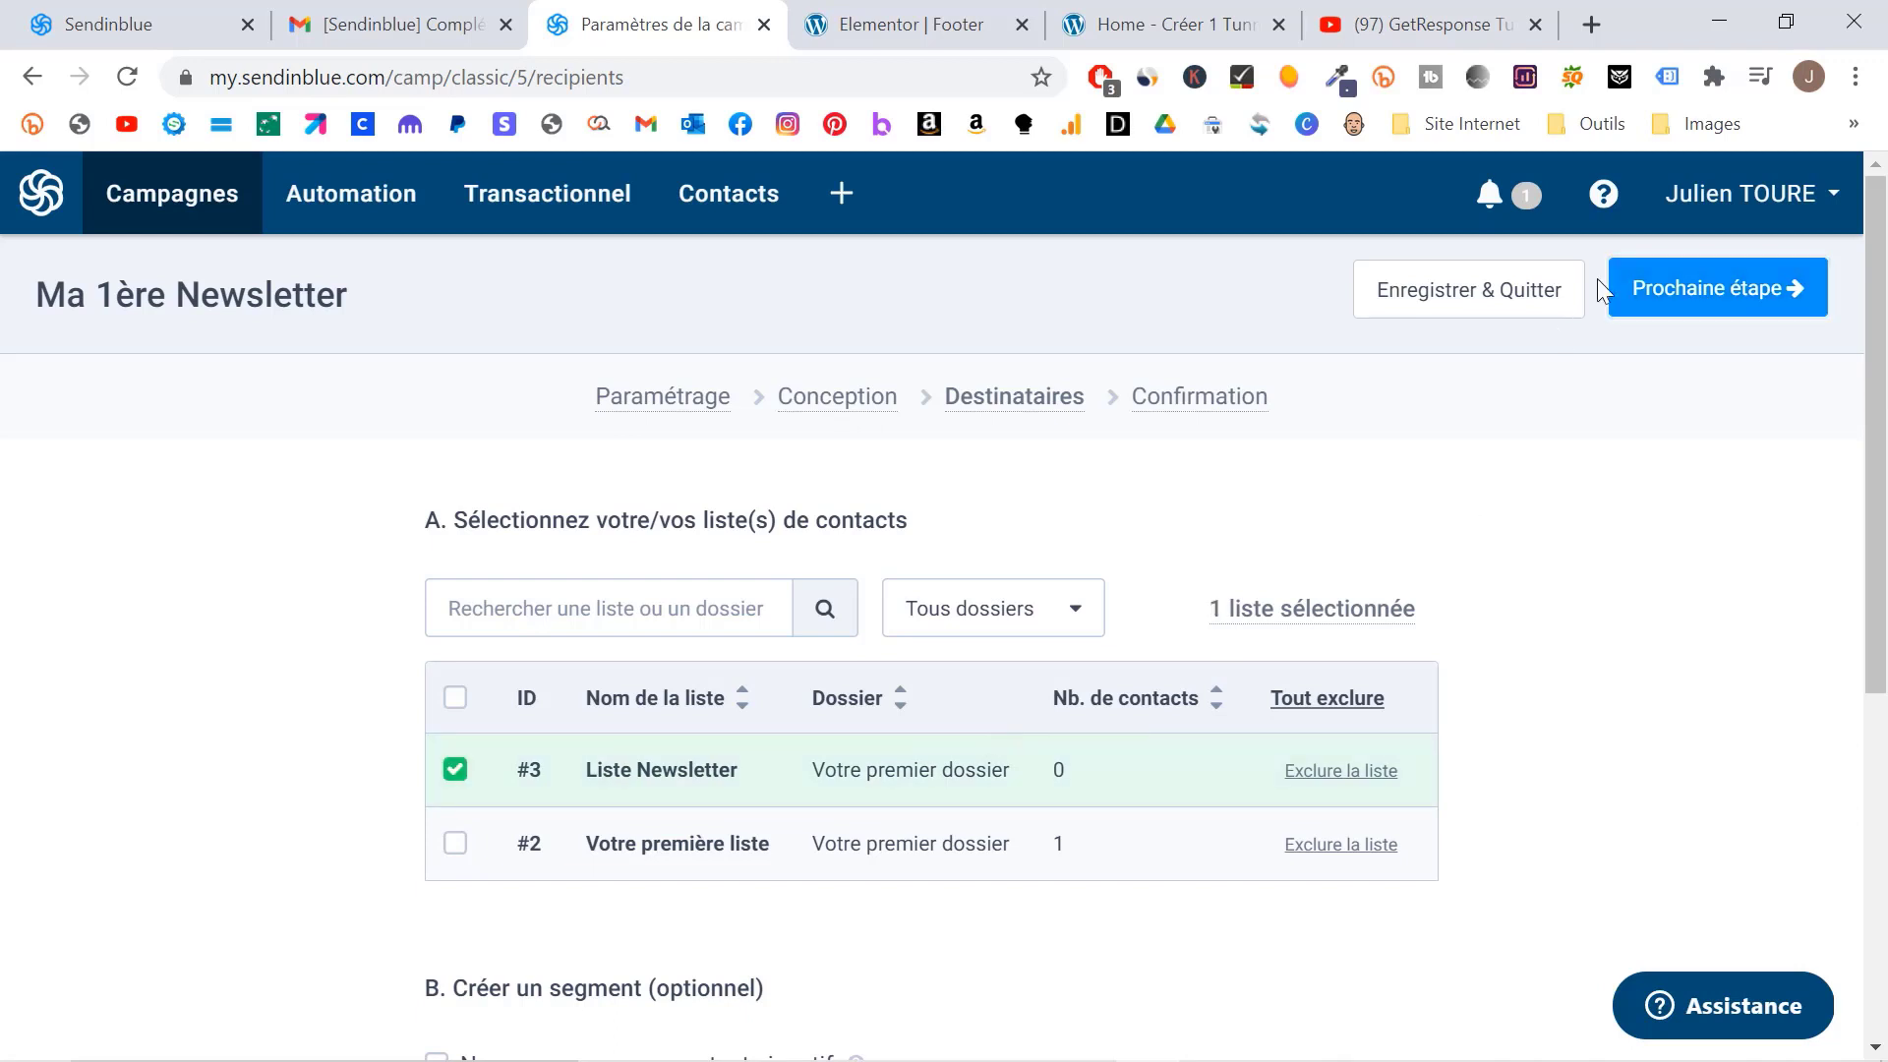
{"action": "left_click", "coordinate": [1660, 289]}
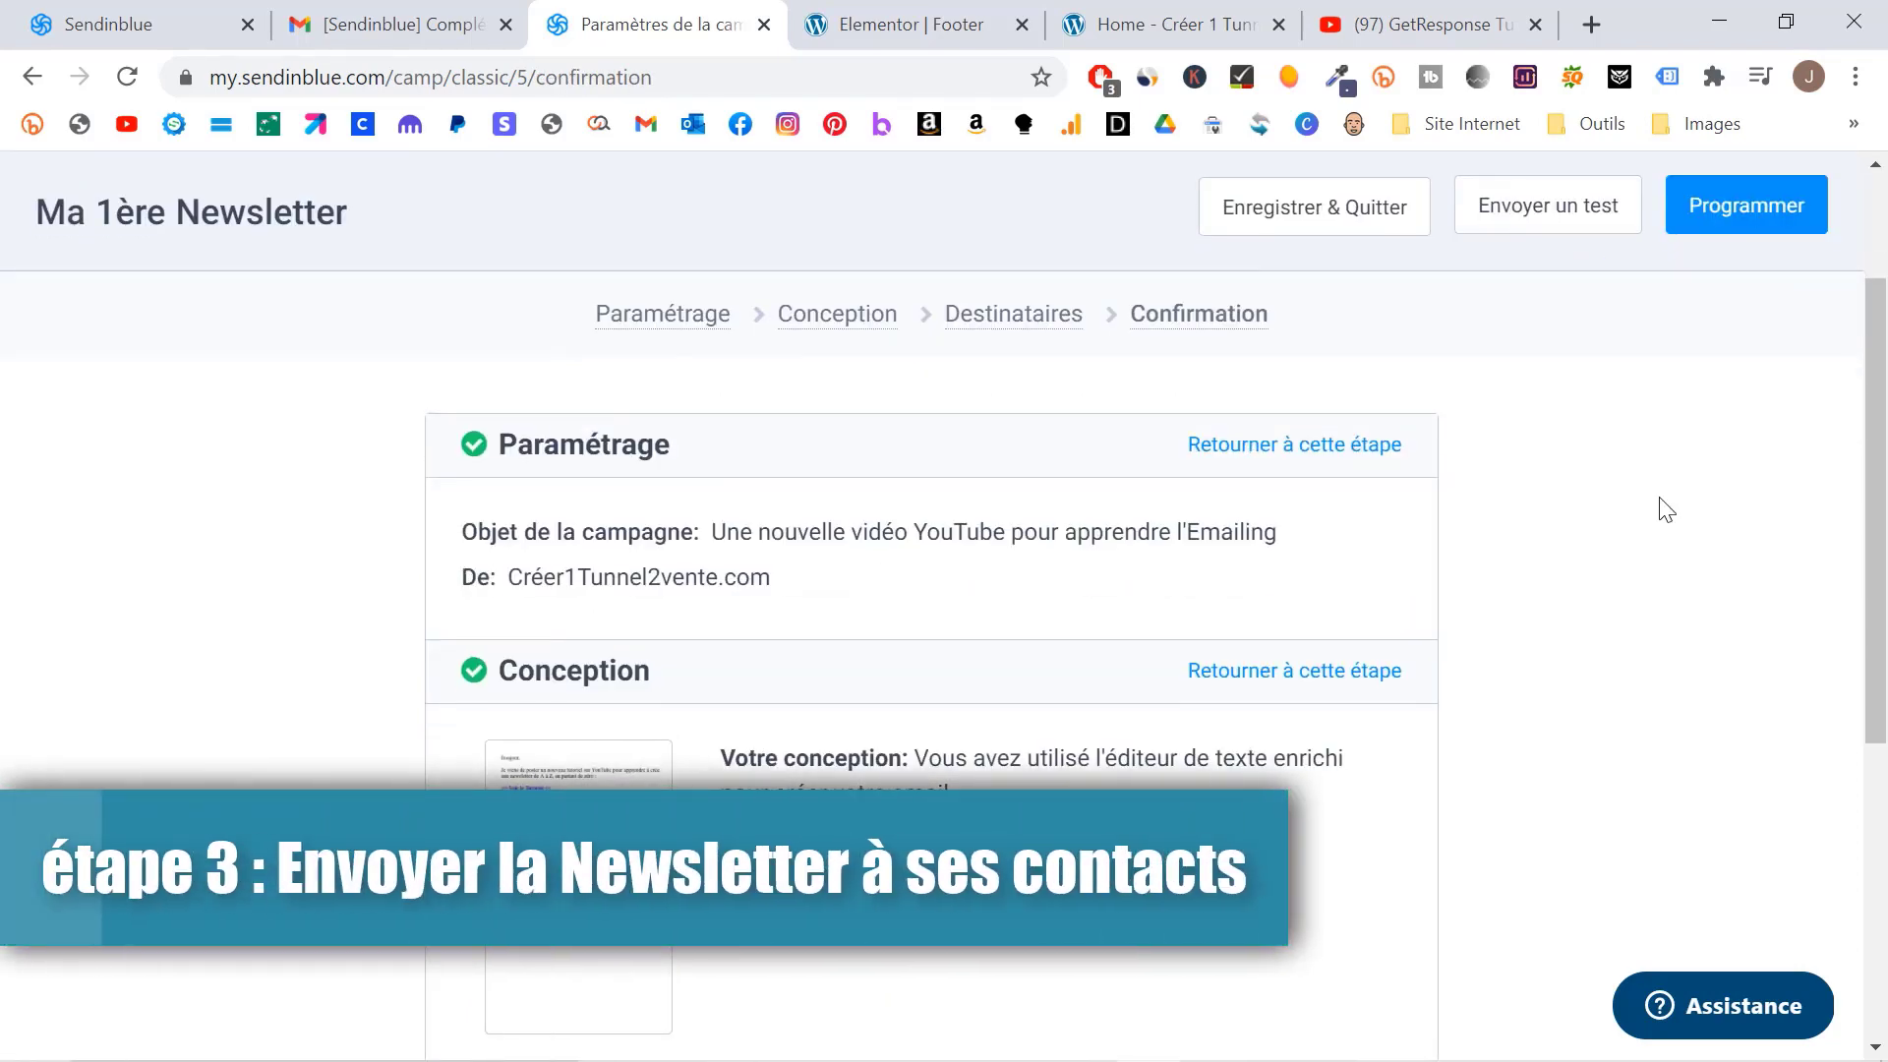
{"action": "scroll", "coordinate": [1666, 510], "scroll_direction": "down", "scroll_amount": 2}
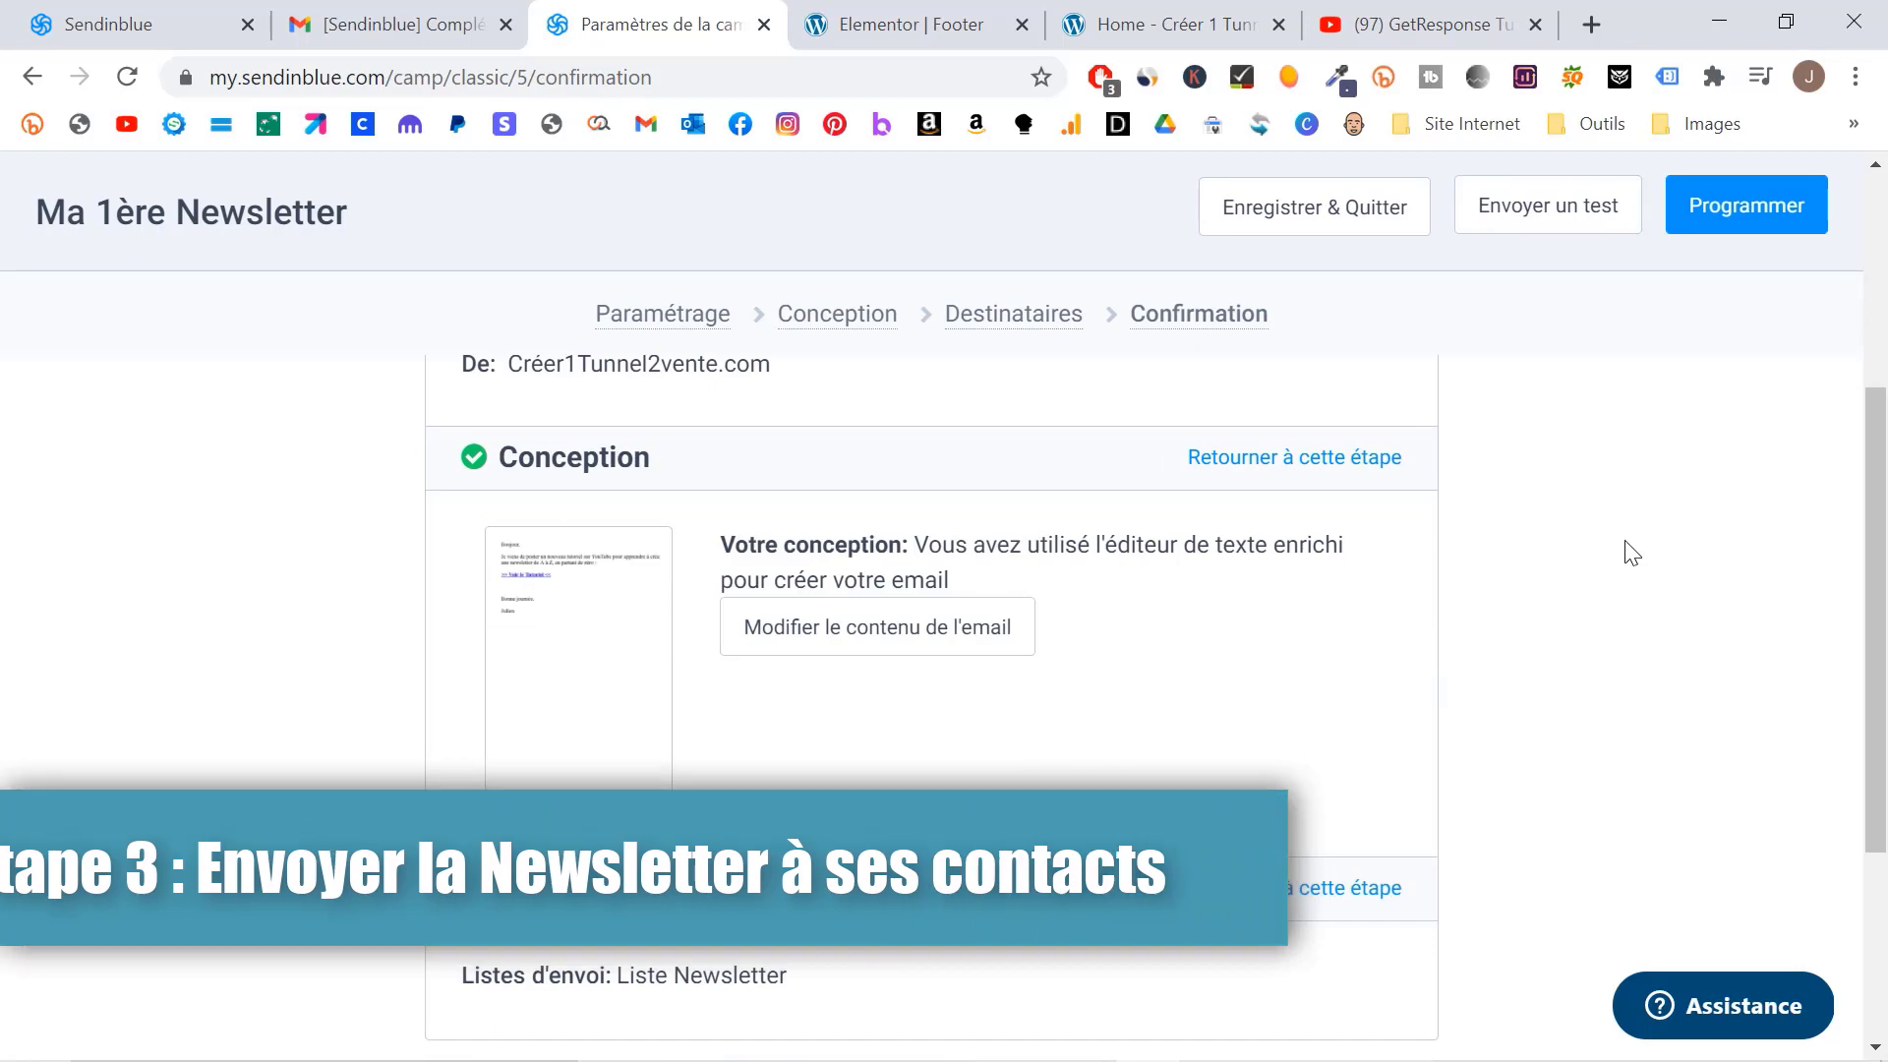
{"action": "scroll", "coordinate": [1627, 548], "scroll_direction": "up", "scroll_amount": 4}
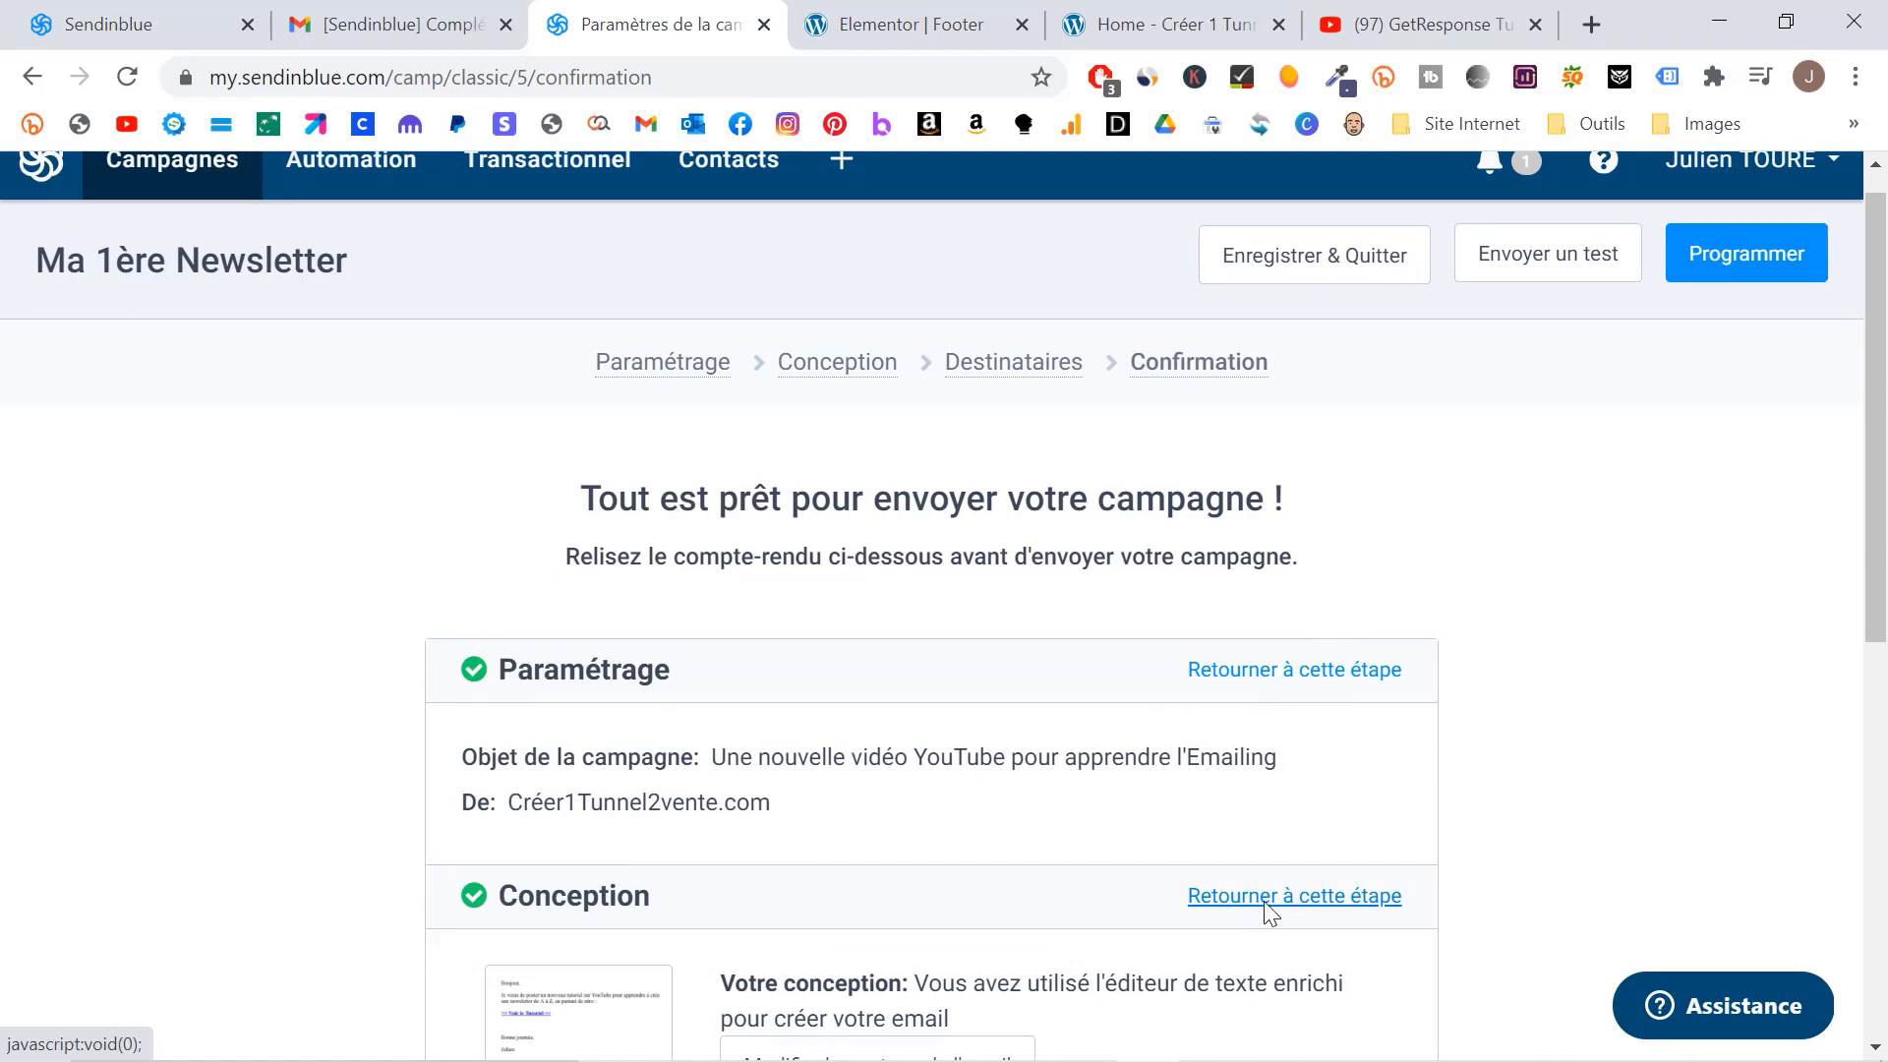
{"action": "scroll", "coordinate": [1690, 619], "scroll_direction": "up", "scroll_amount": 1}
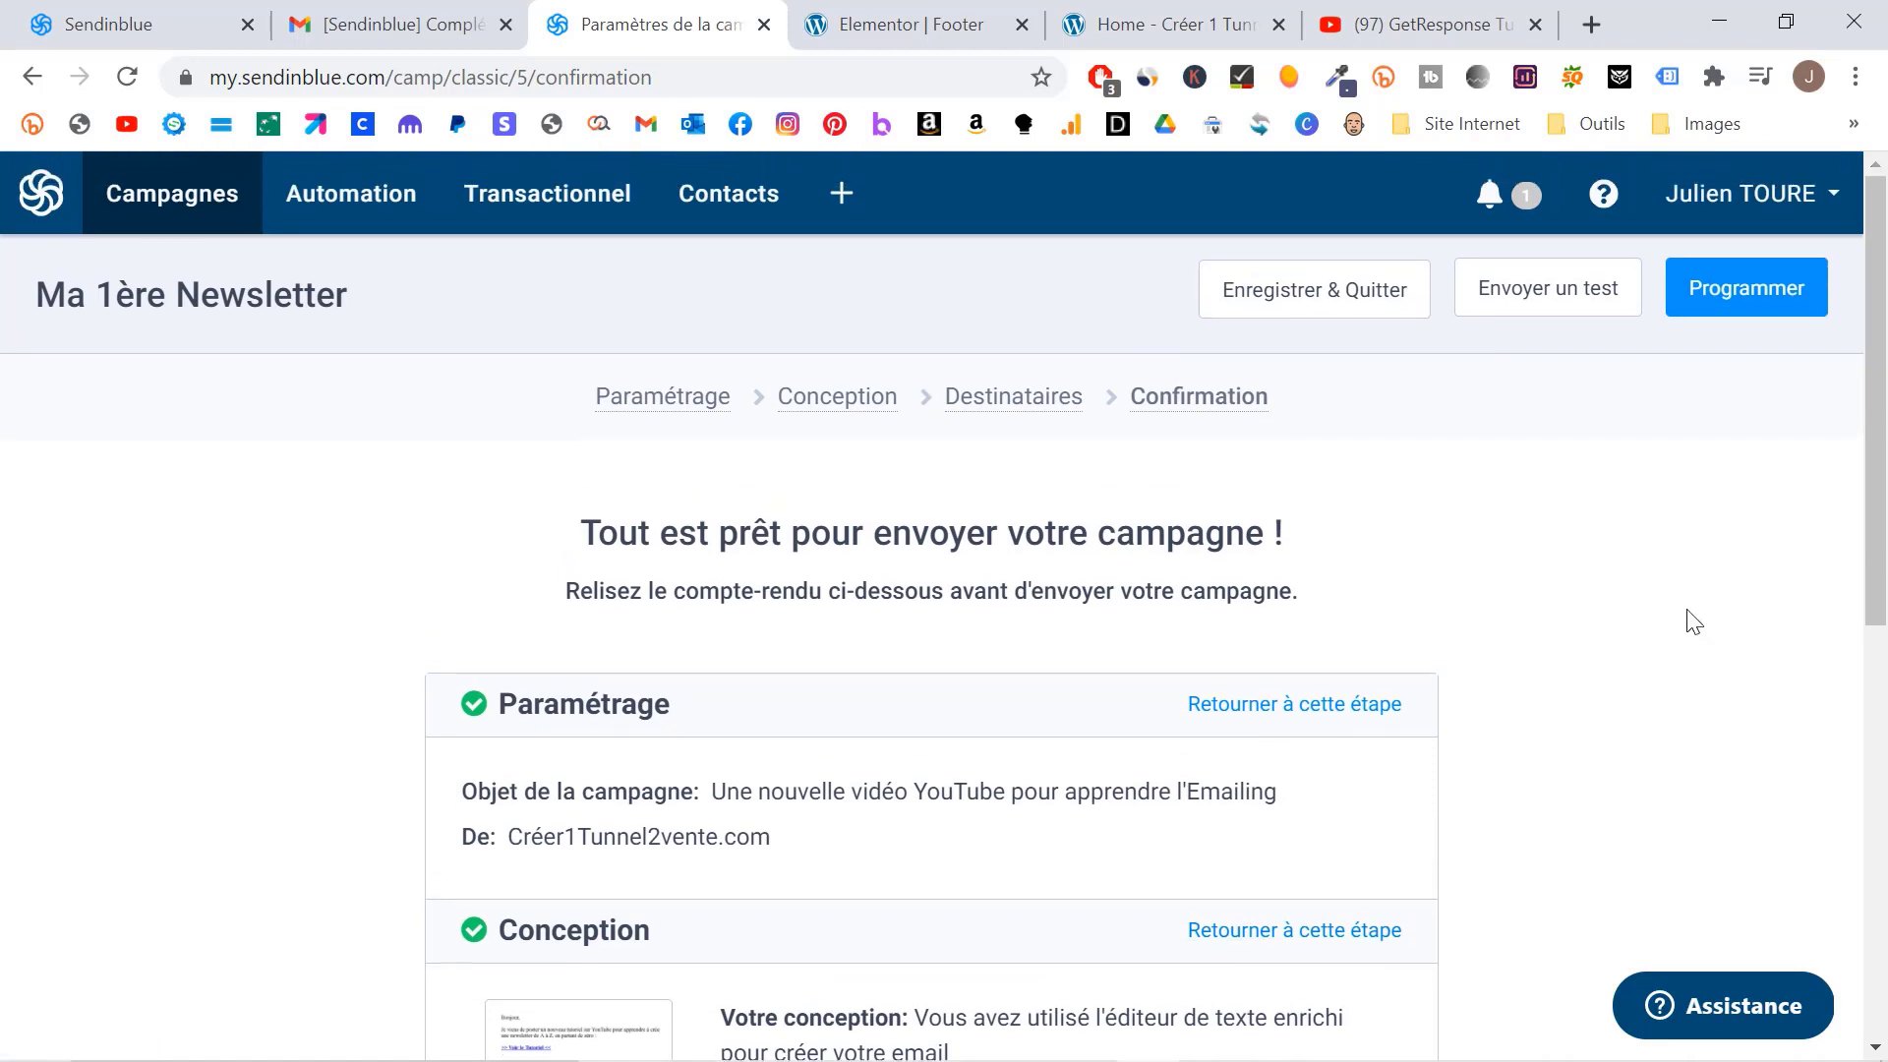
{"action": "left_click", "coordinate": [1725, 303]}
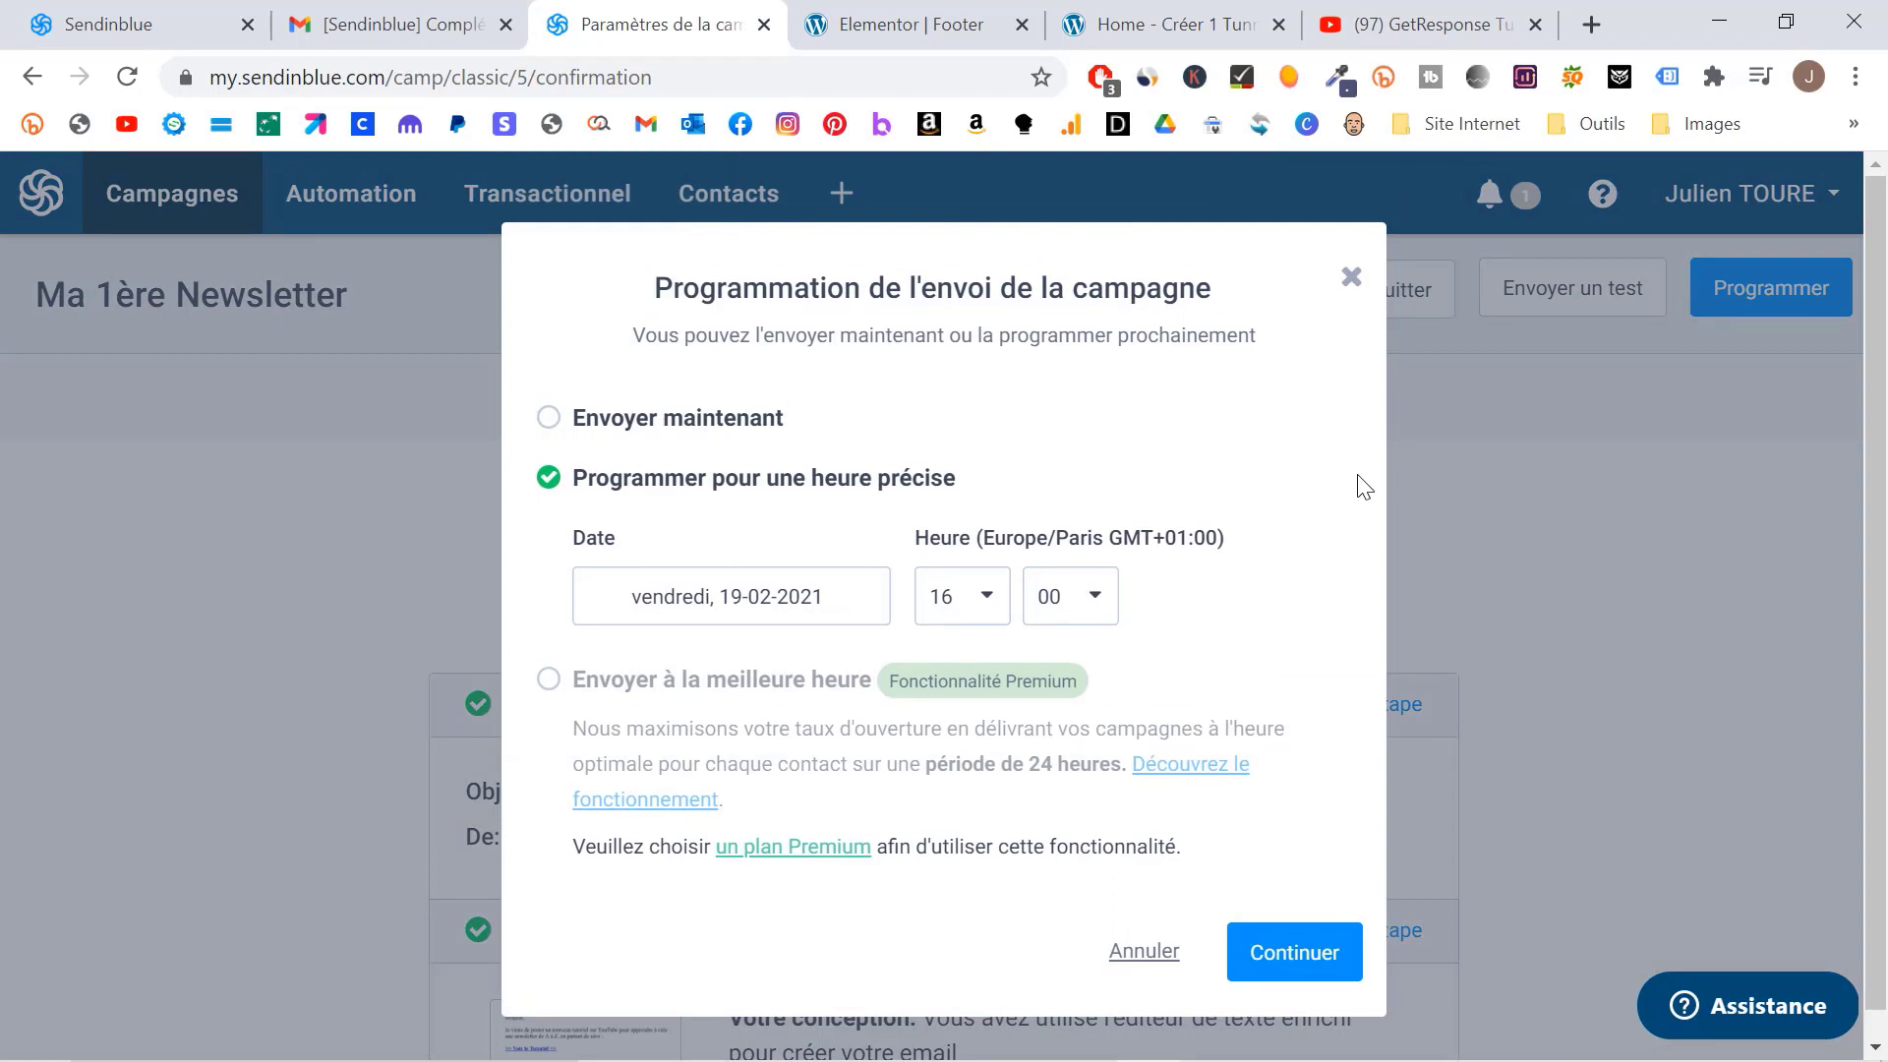
{"action": "left_click", "coordinate": [847, 604]}
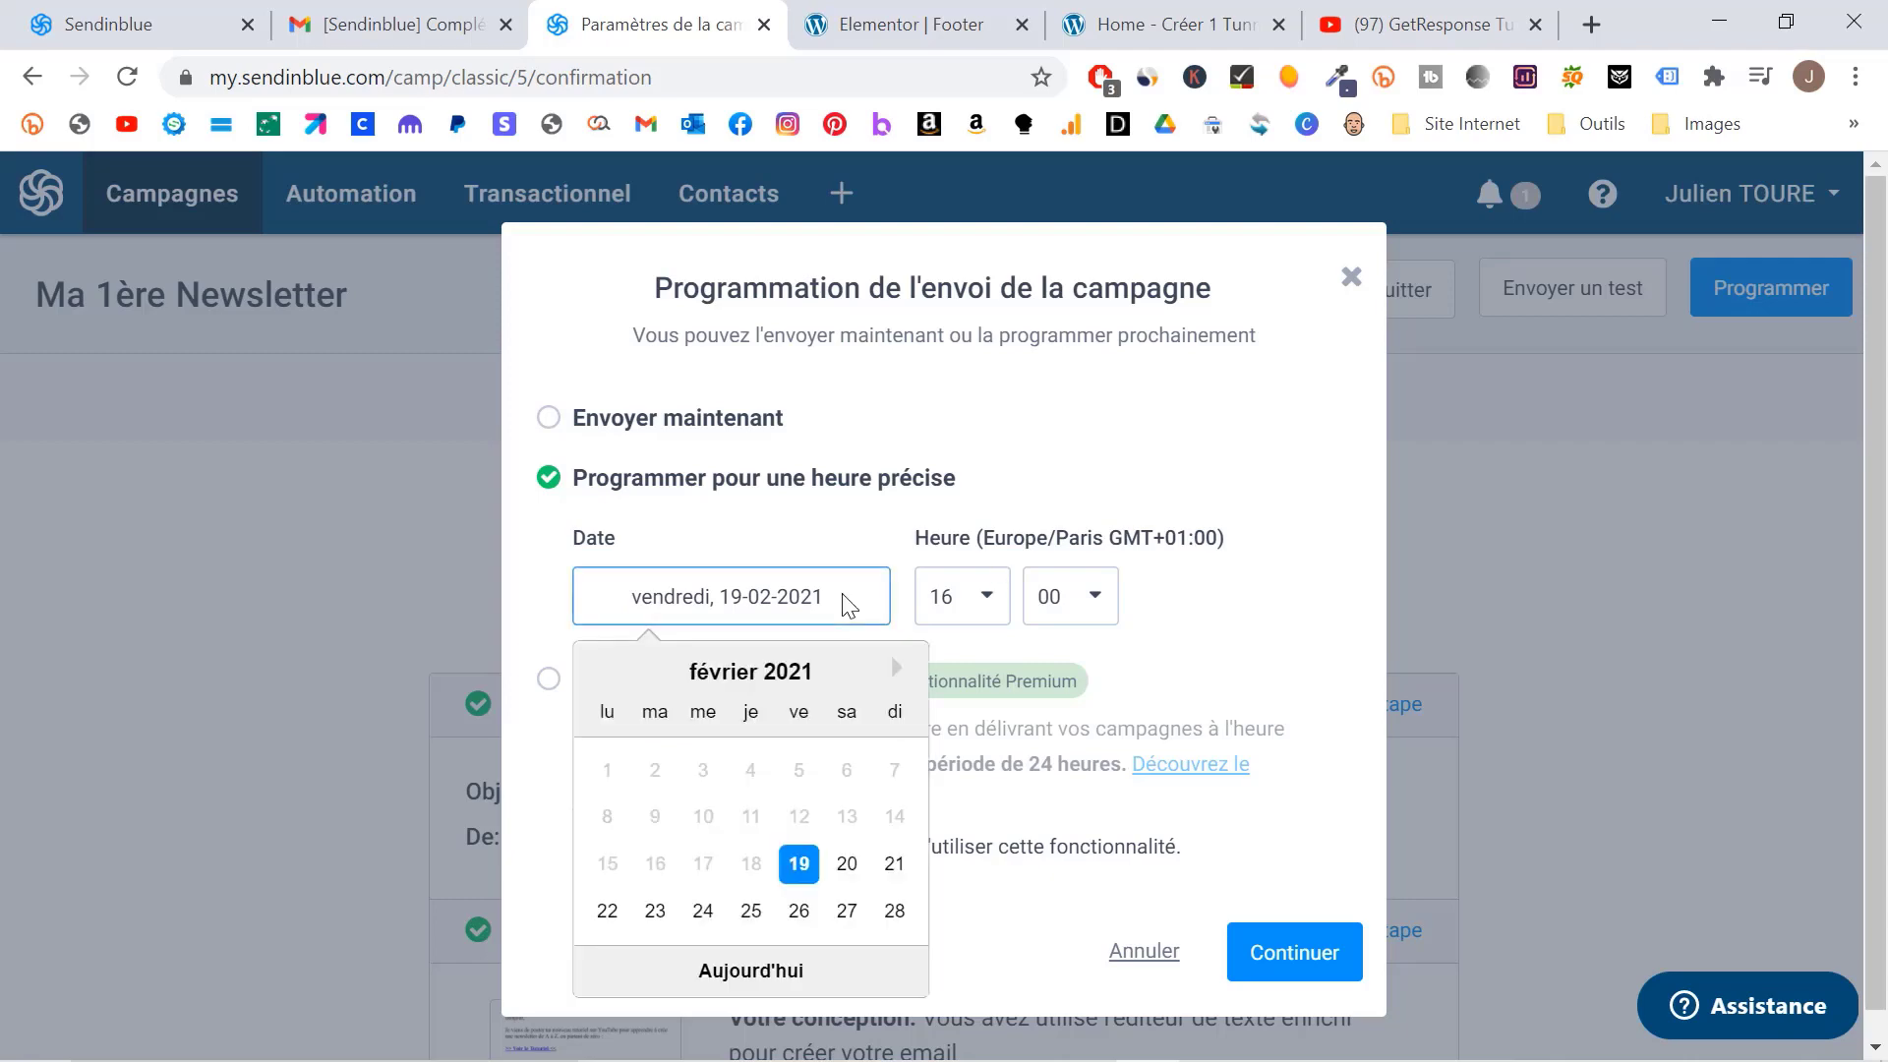
{"action": "left_click", "coordinate": [1170, 595]}
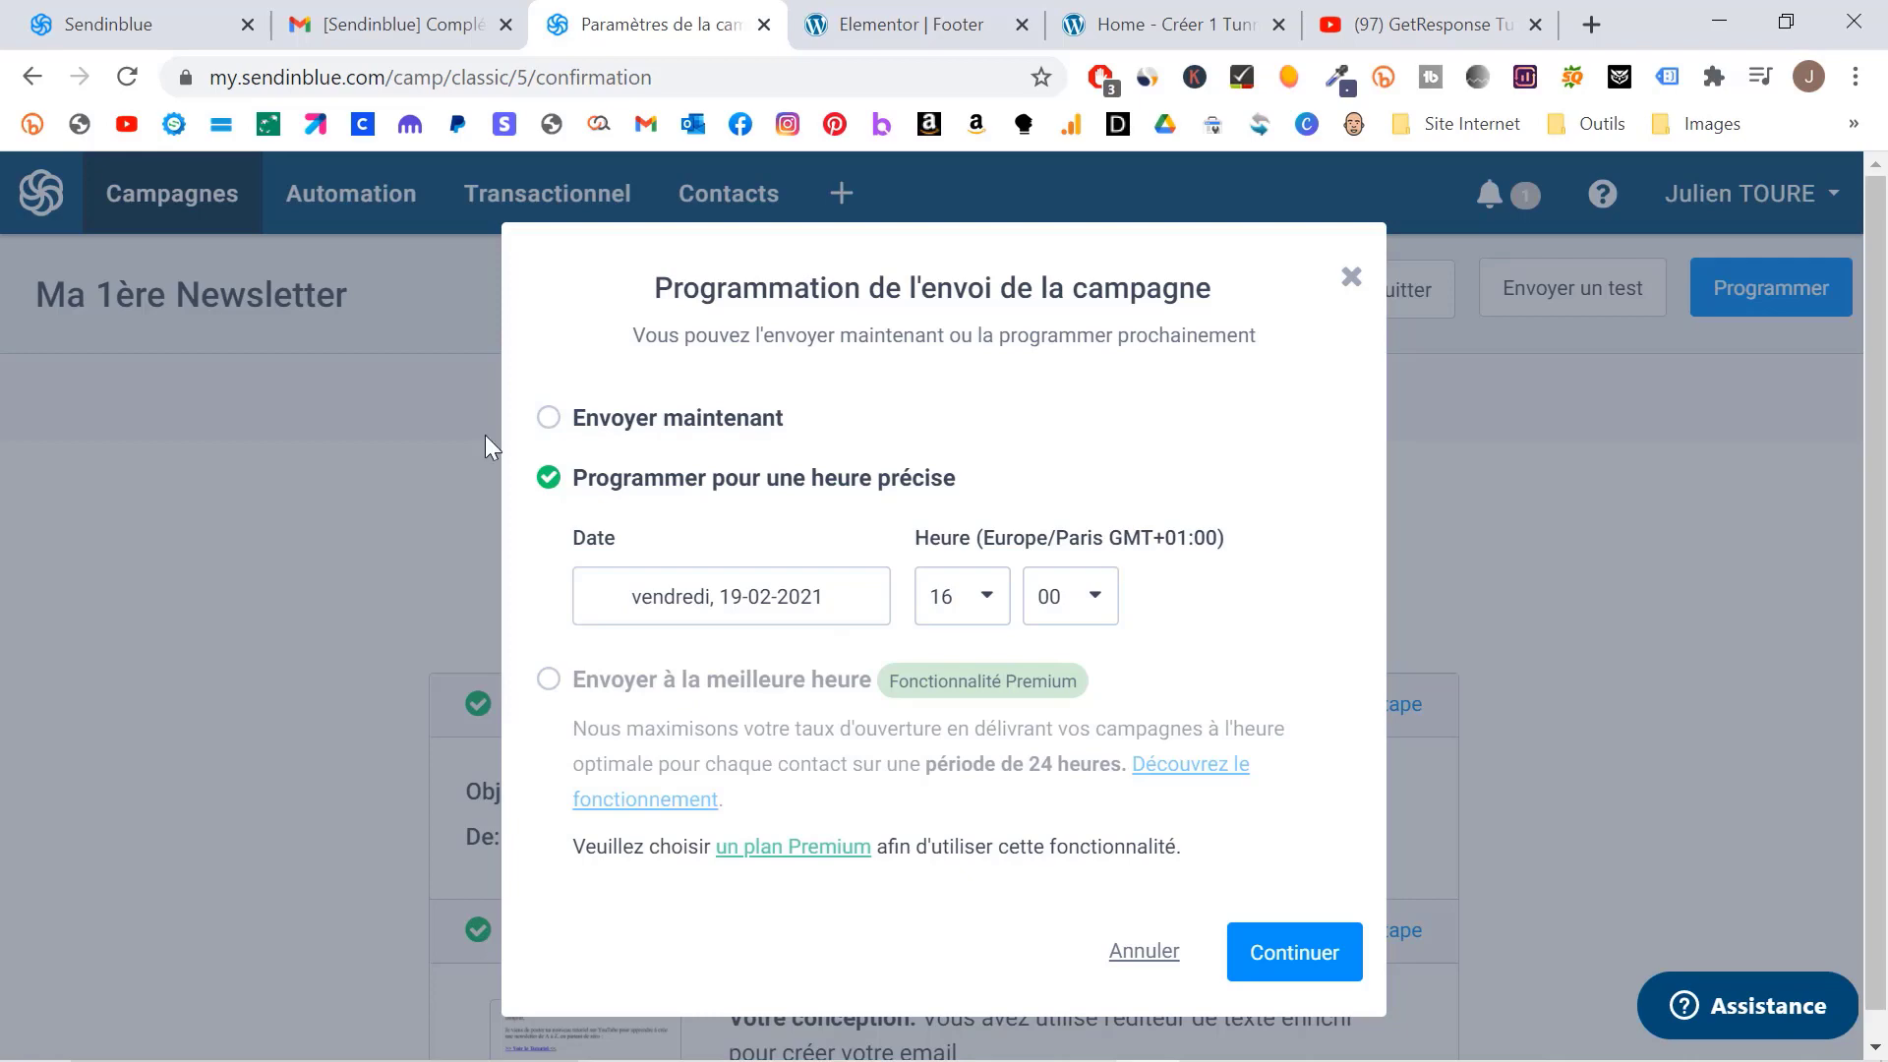
{"action": "left_click", "coordinate": [549, 419]}
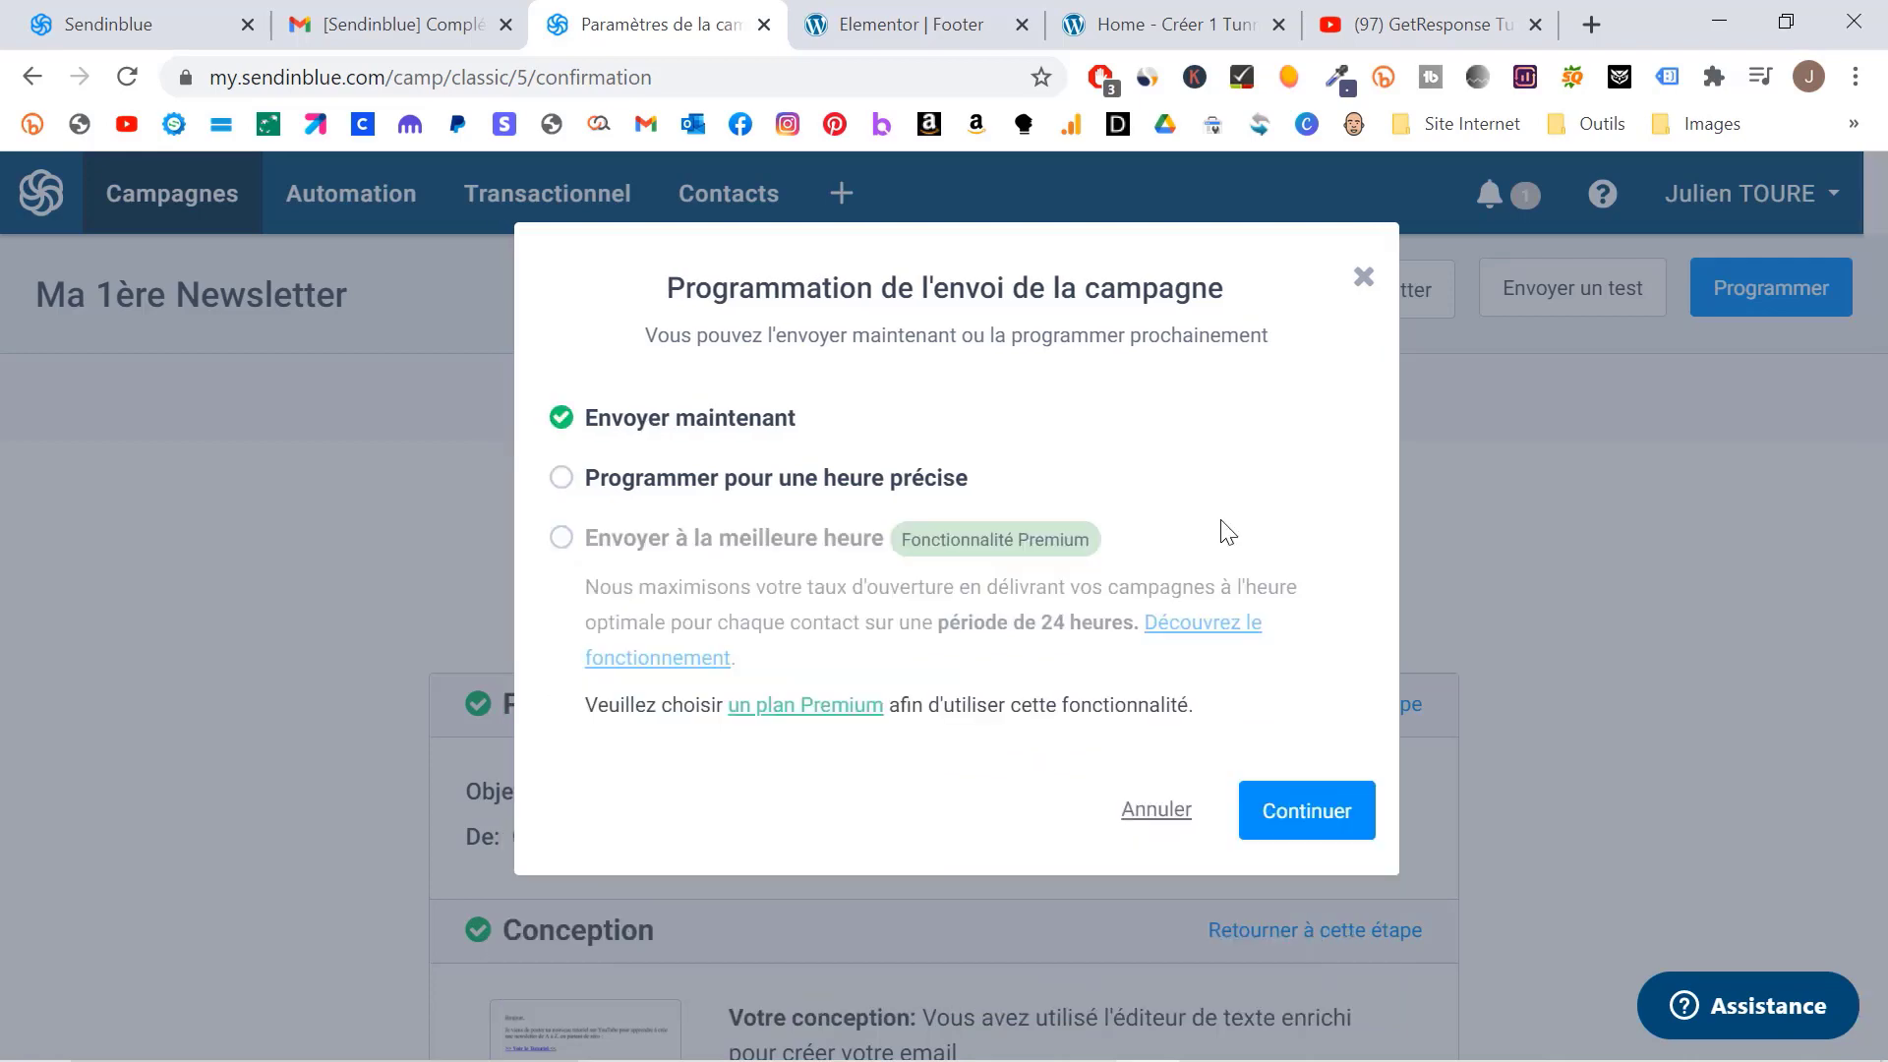
{"action": "left_click", "coordinate": [1323, 813]}
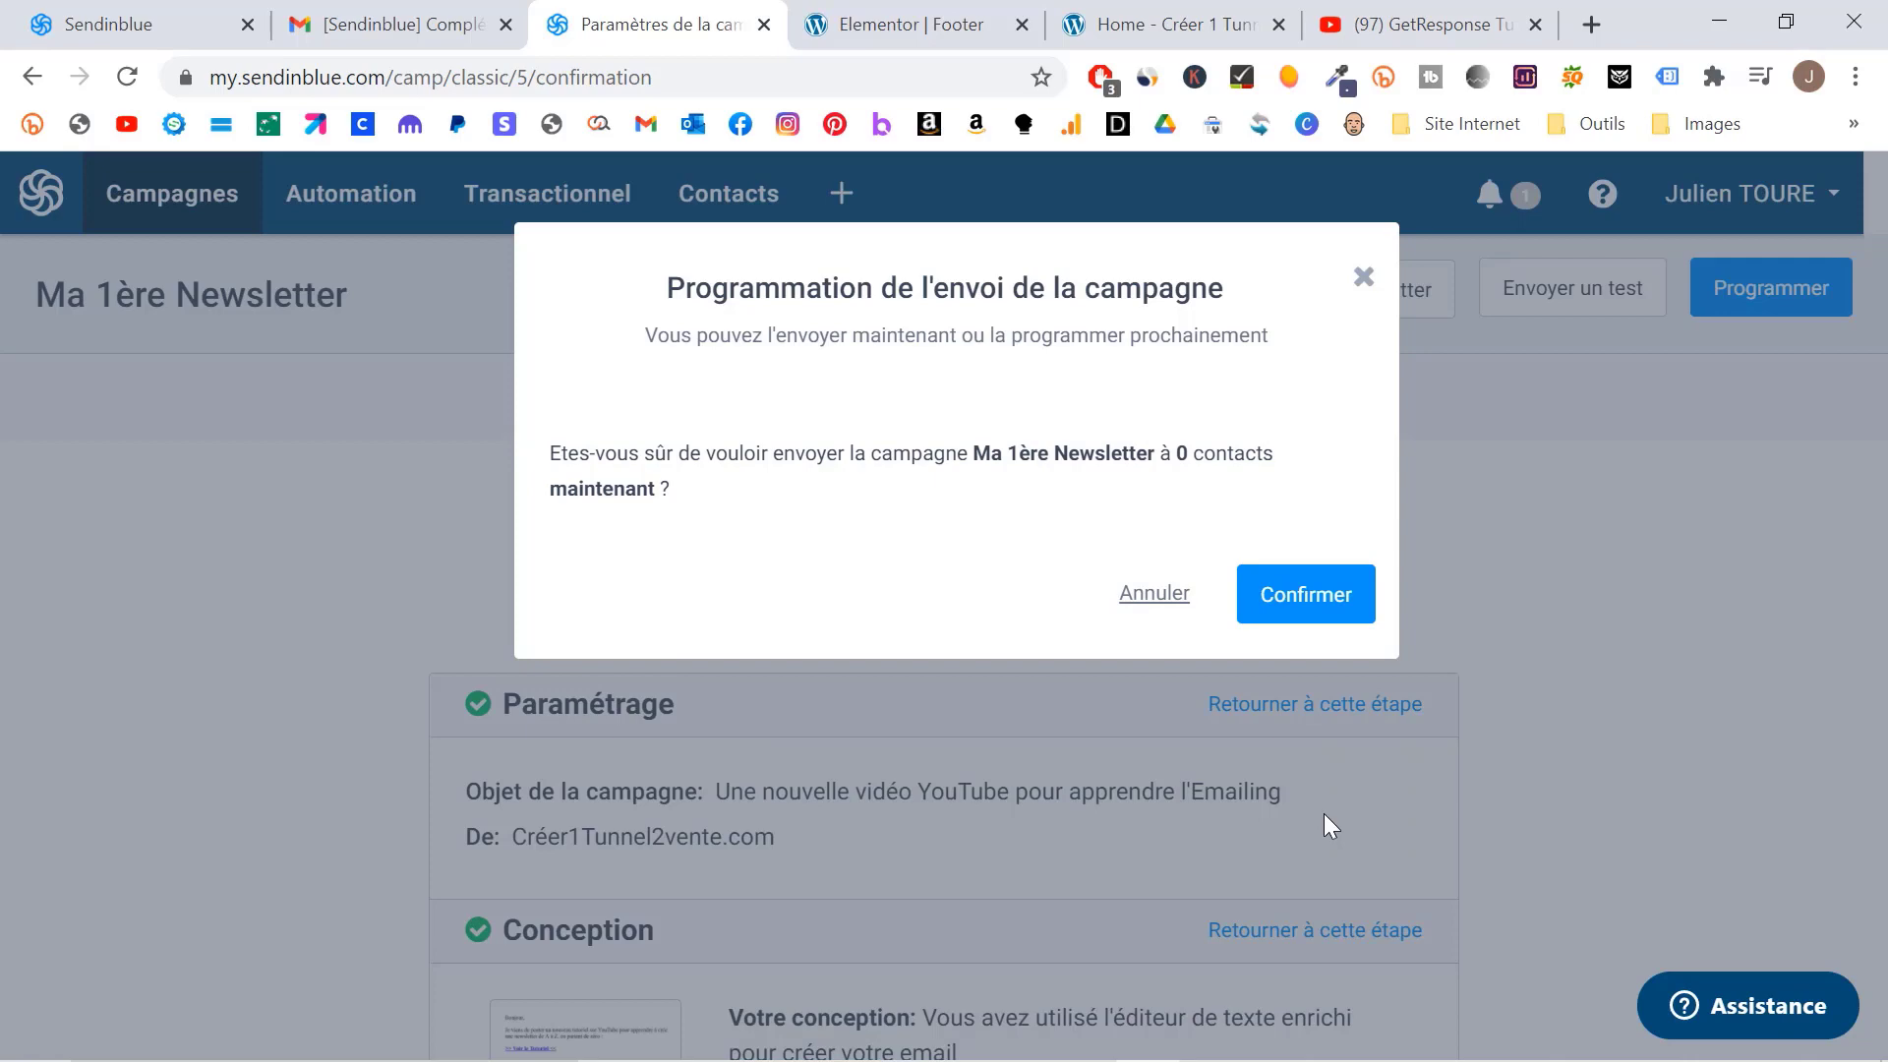
{"action": "left_click", "coordinate": [1137, 600]}
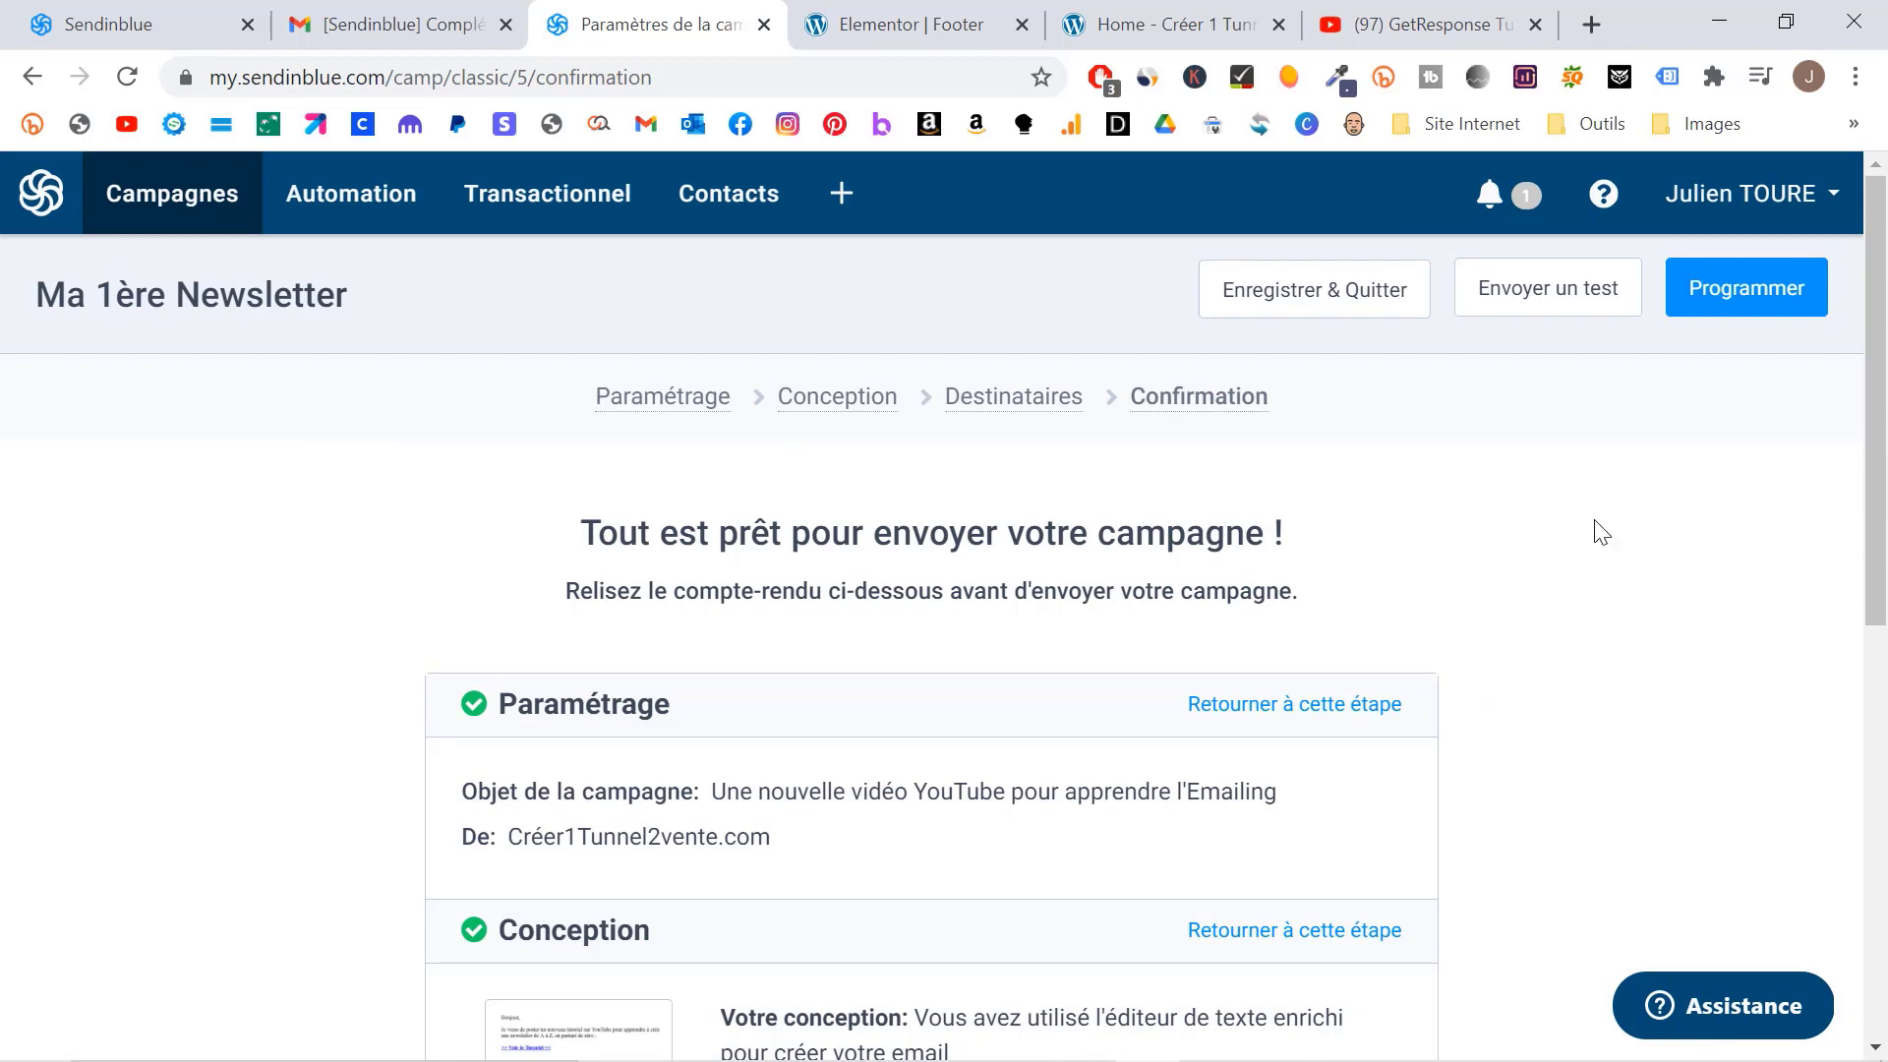
Step: On the creer1tunnel2vente.com home page, accept the newsletter form's consent terms and submit the subscription for the entered e-mail address
{"action": "left_click", "coordinate": [1165, 24]}
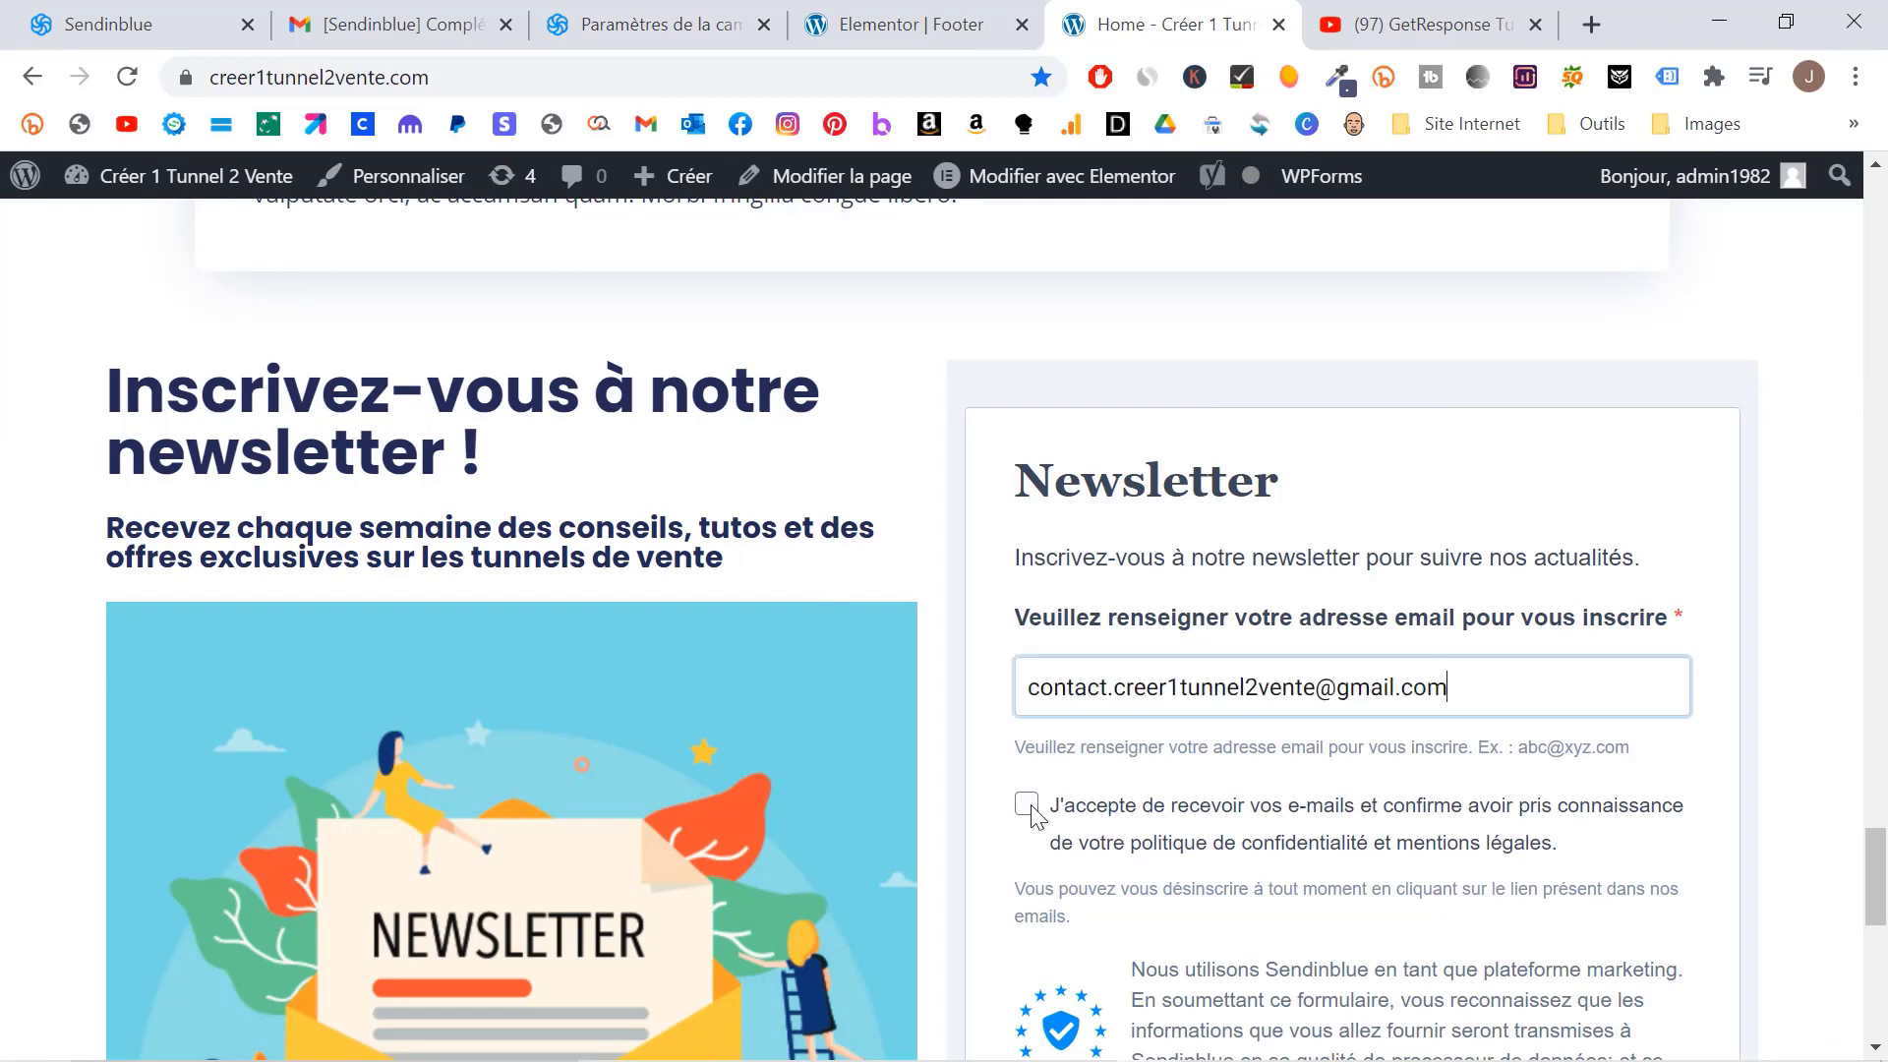
{"action": "left_click", "coordinate": [1027, 805]}
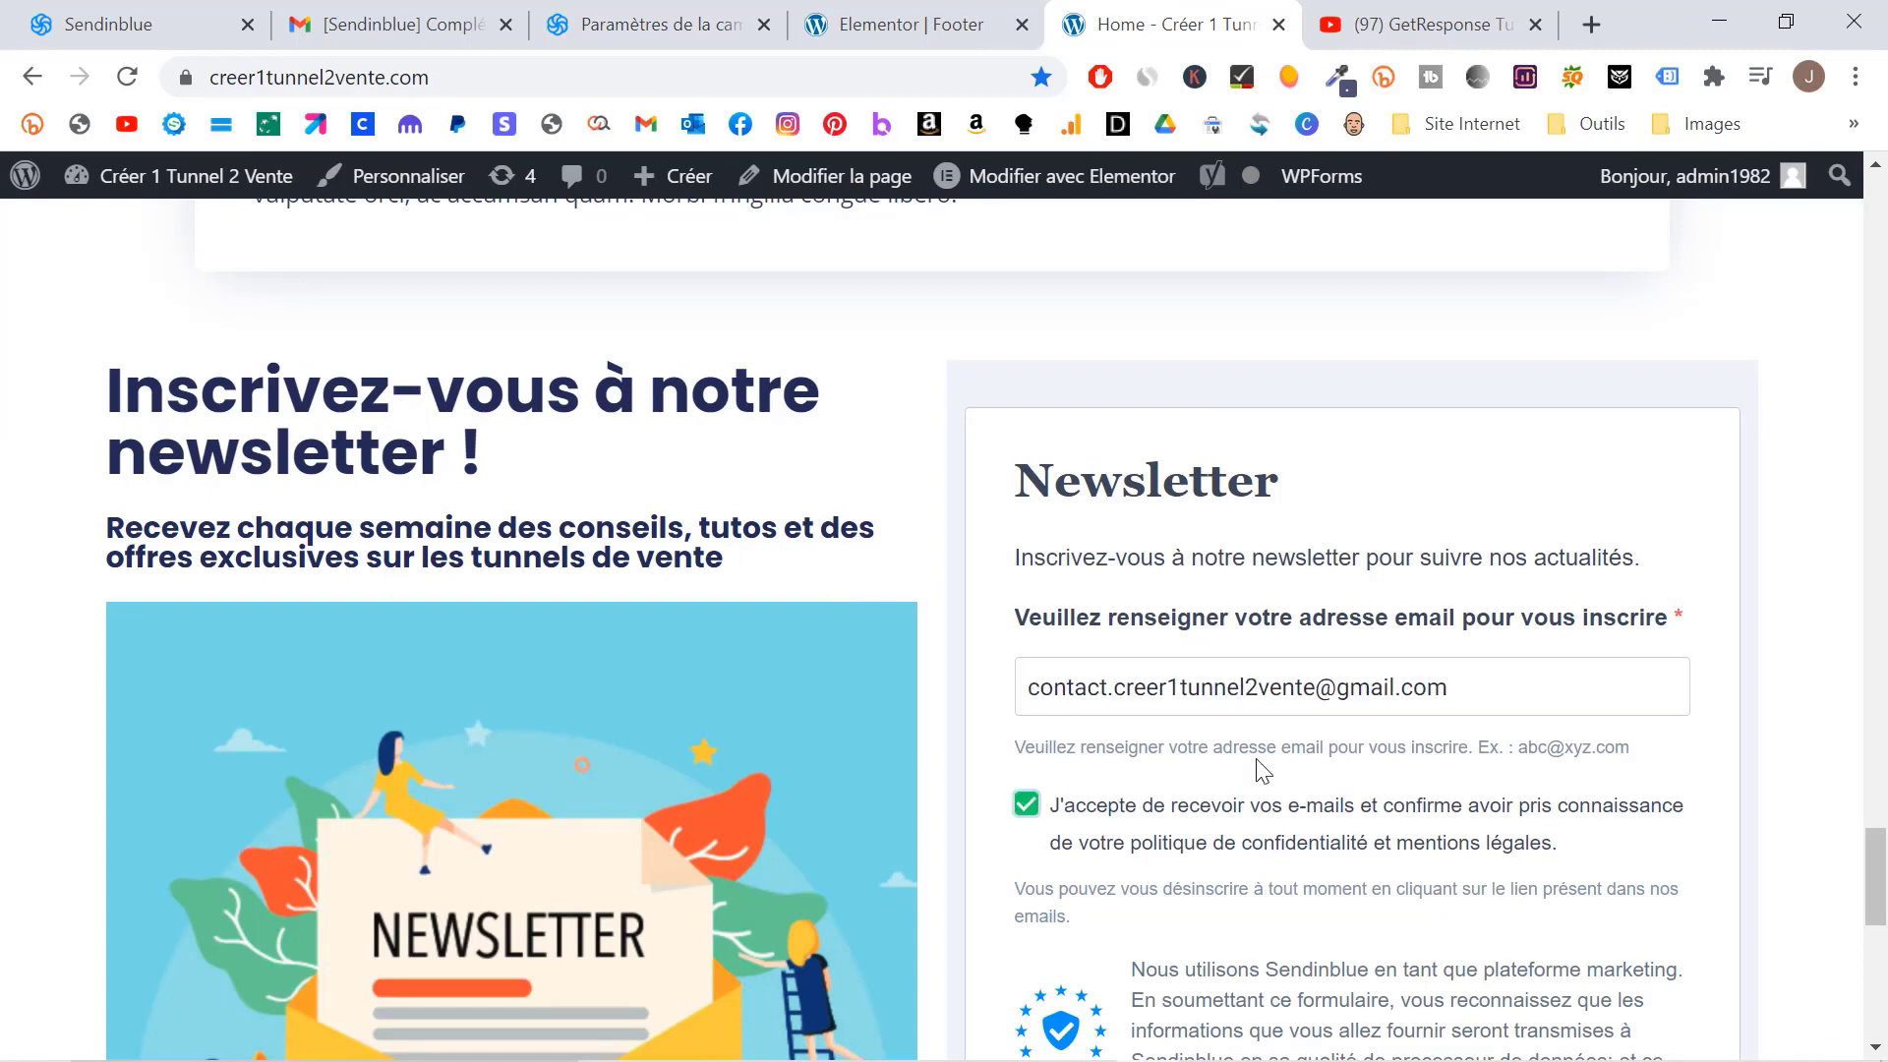
{"action": "scroll", "coordinate": [1338, 765], "scroll_direction": "down", "scroll_amount": 2}
{"action": "scroll", "coordinate": [1337, 765], "scroll_direction": "down", "scroll_amount": 1}
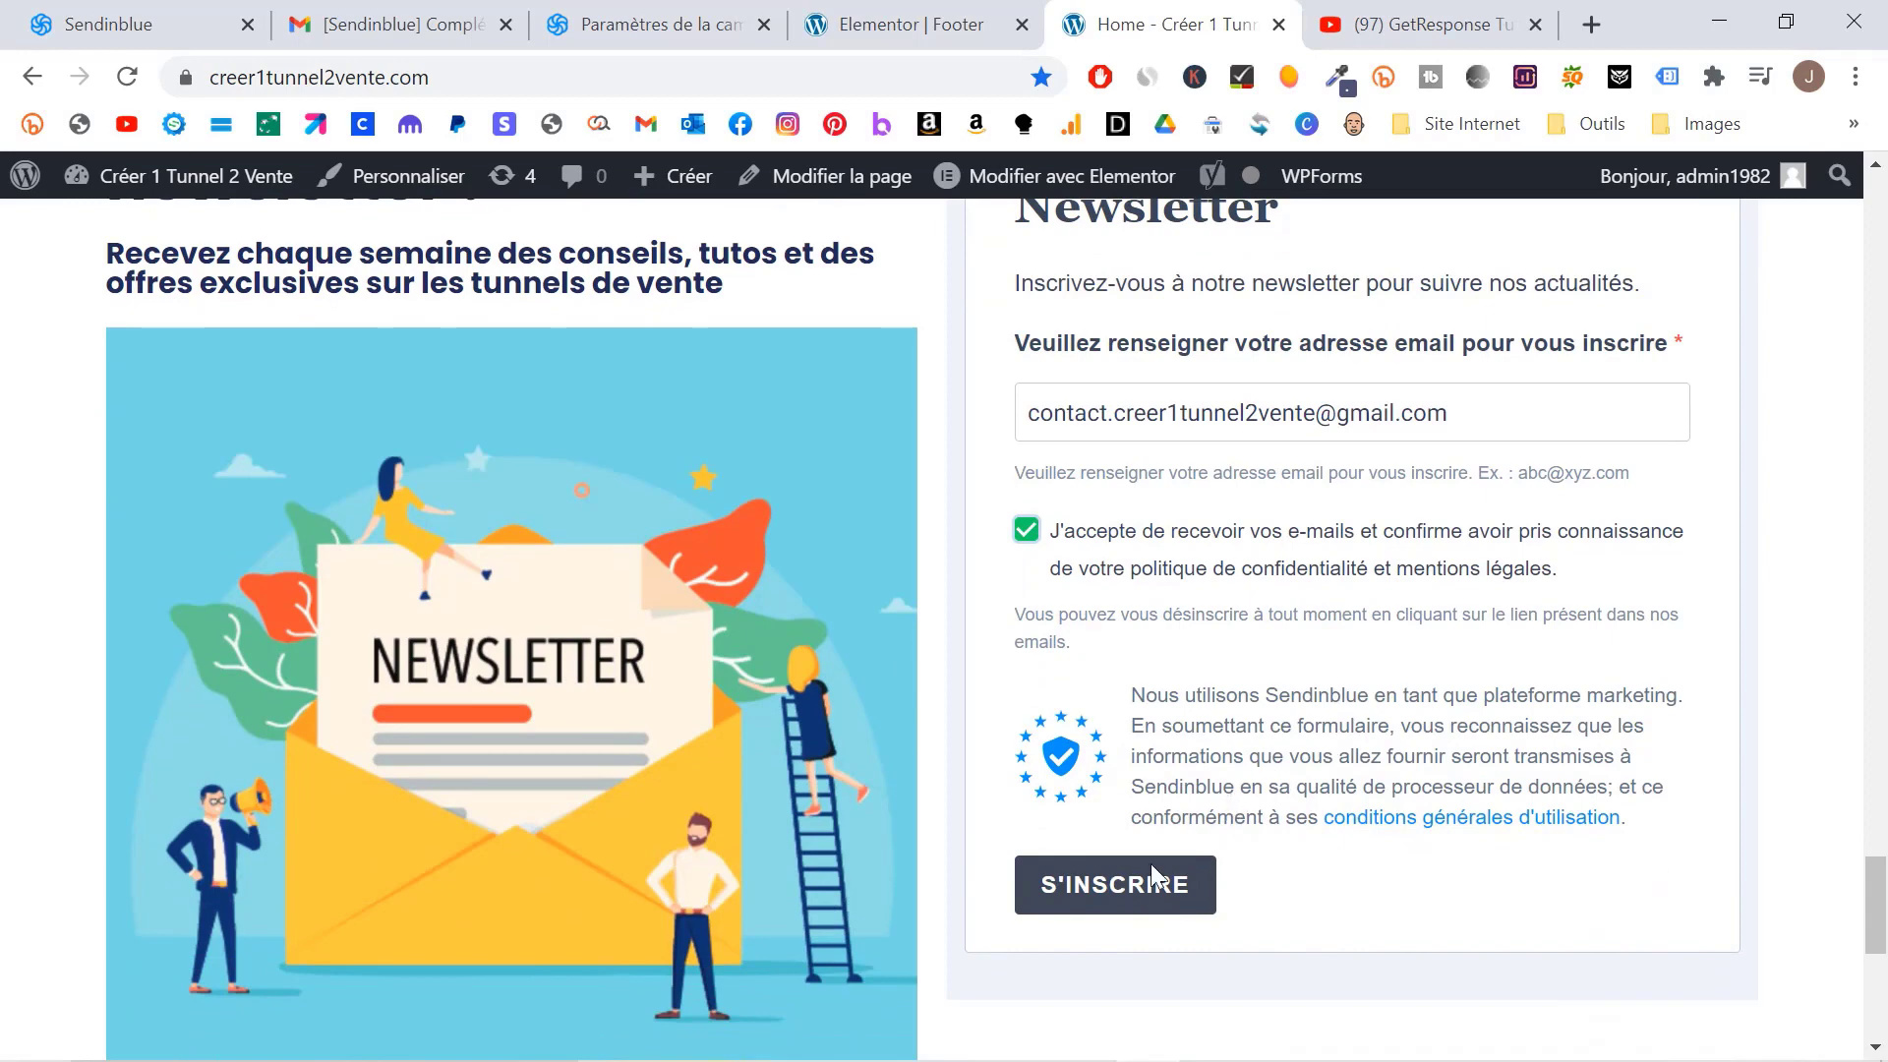
{"action": "left_click", "coordinate": [1130, 881]}
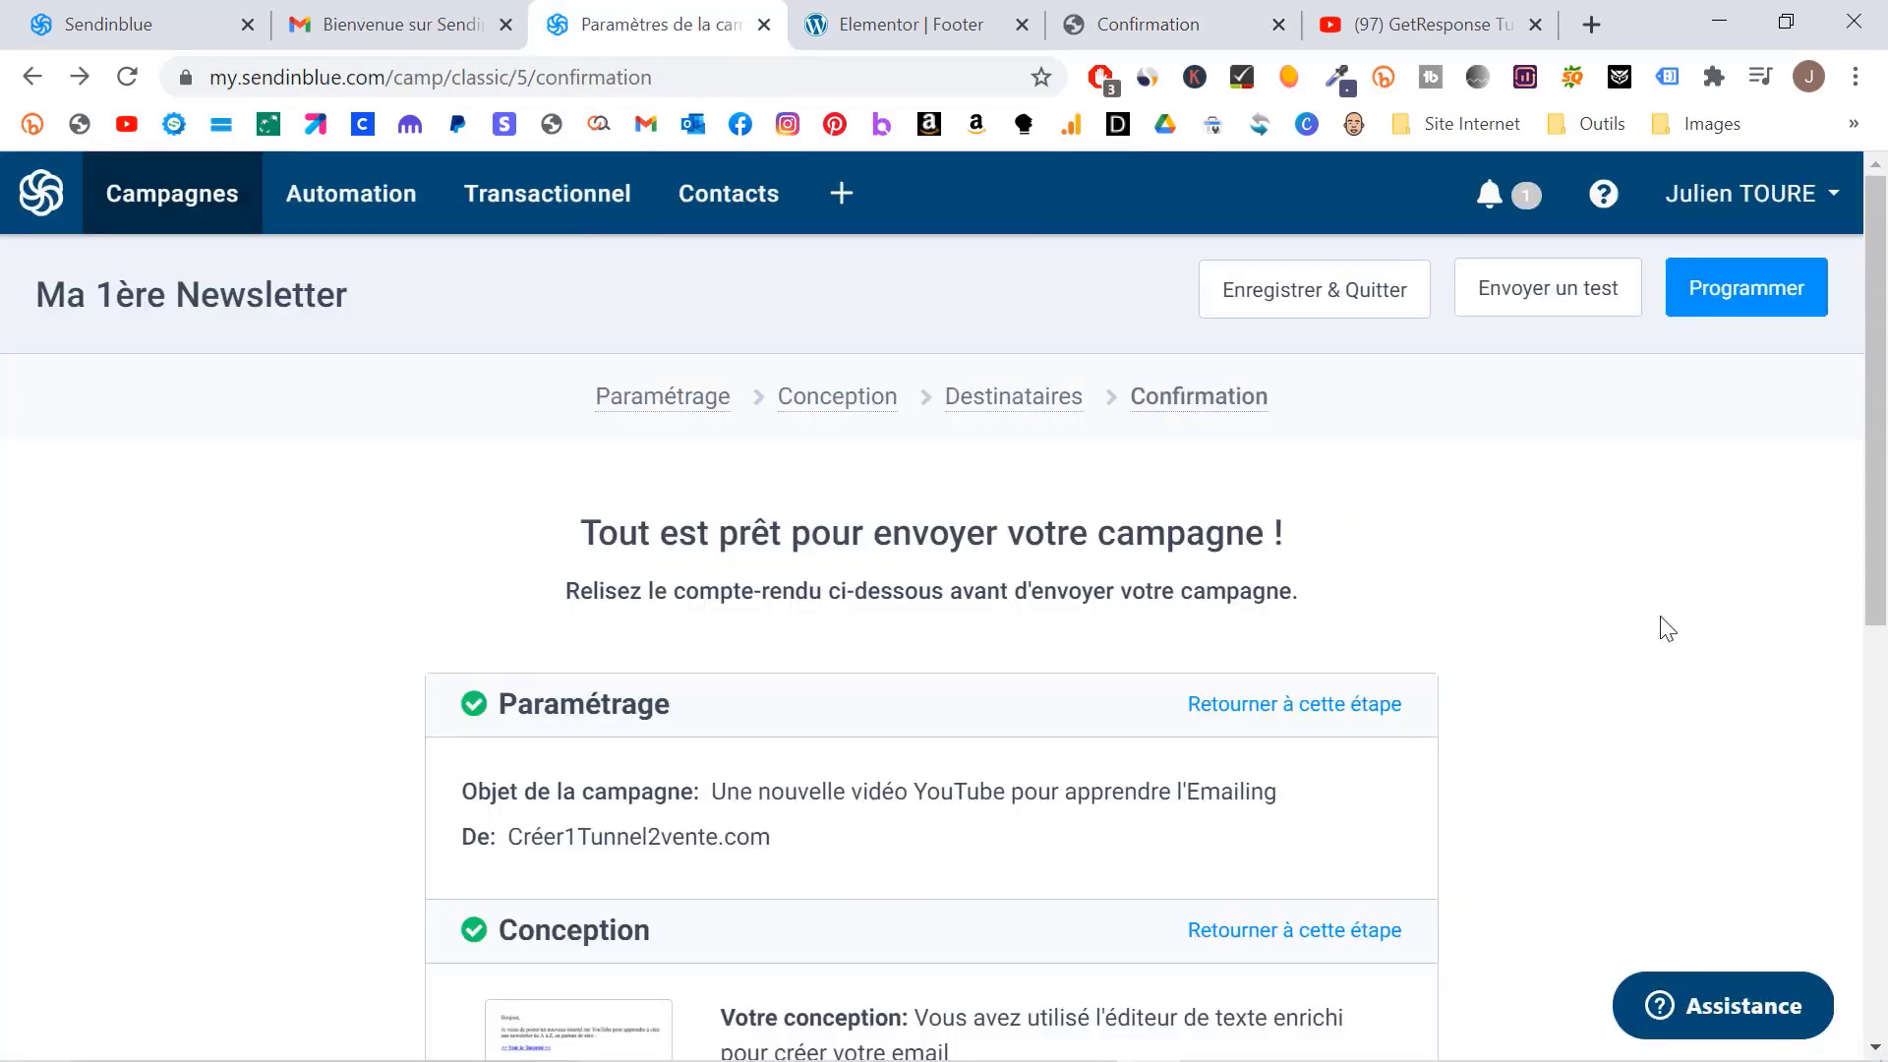
Step: Return to the campaign's recipients stage, check the contact count of "Liste Newsletter" and continue to the confirmation stage
{"action": "scroll", "coordinate": [1667, 629], "scroll_direction": "down", "scroll_amount": 5}
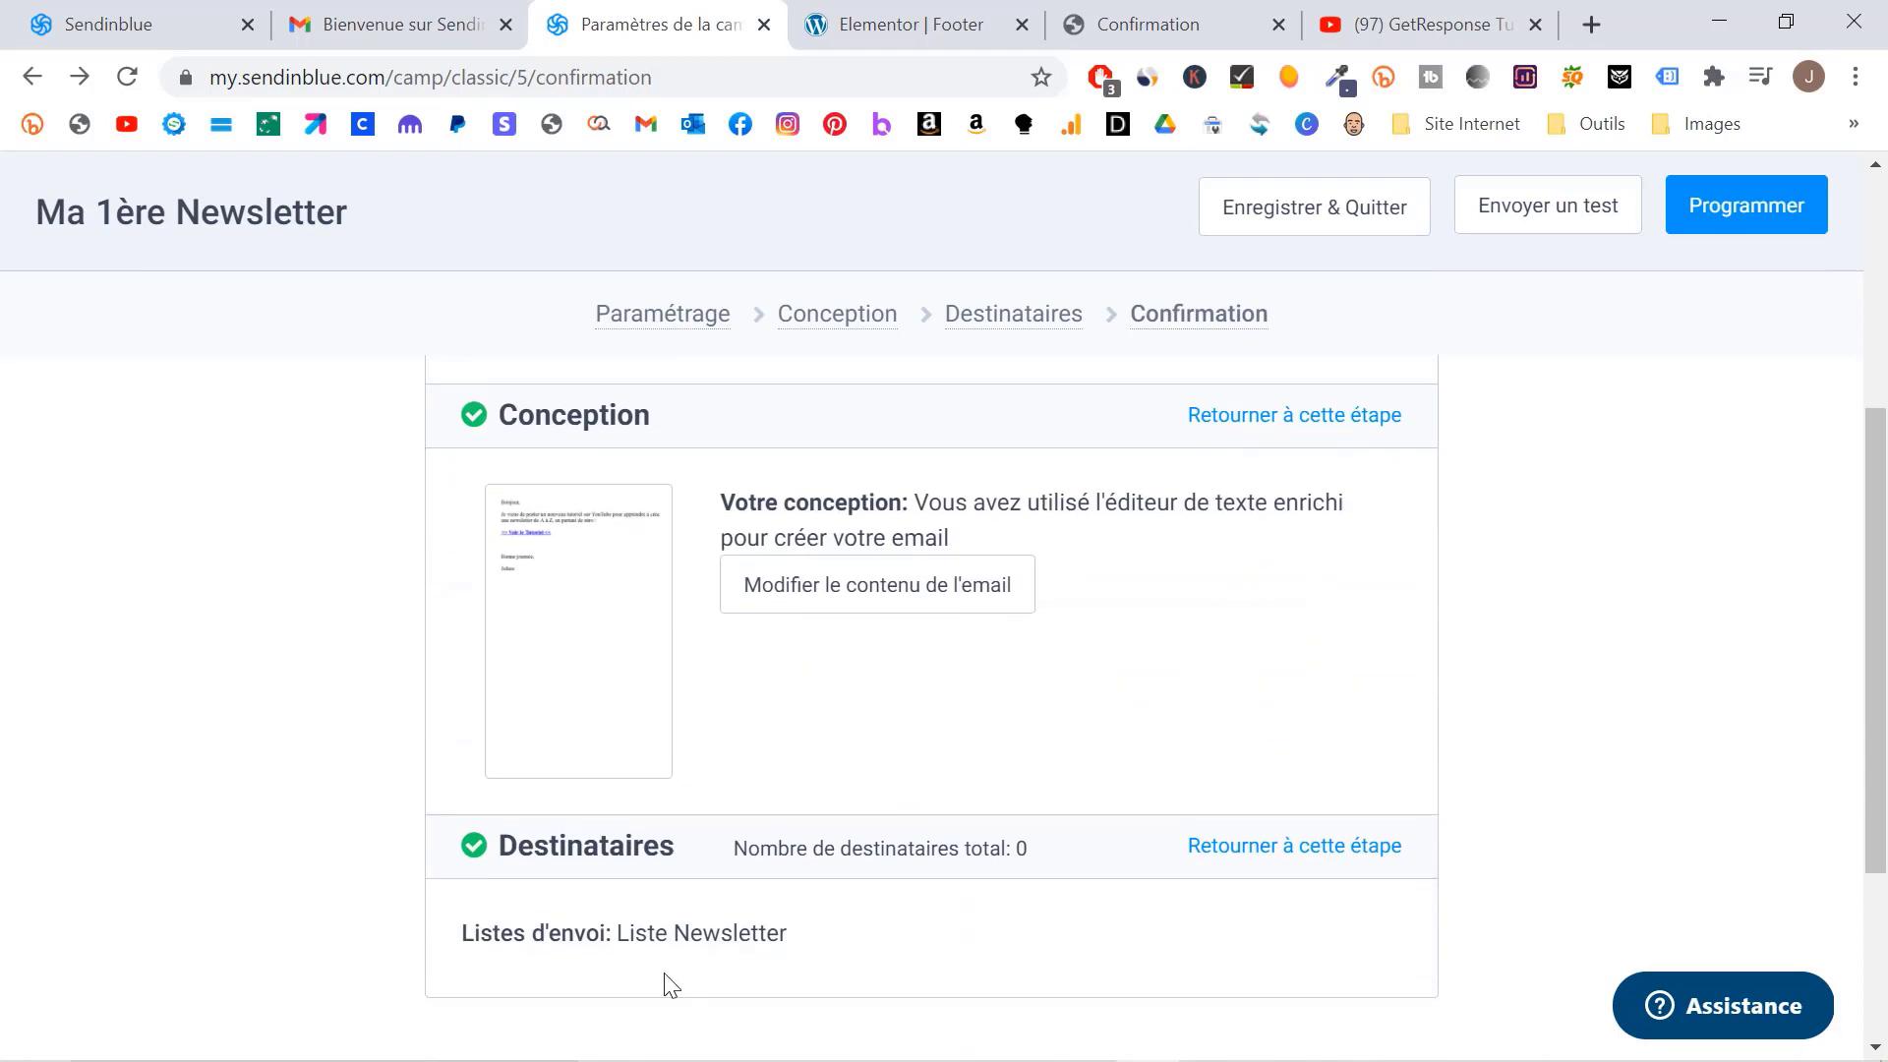
{"action": "left_click", "coordinate": [1295, 852]}
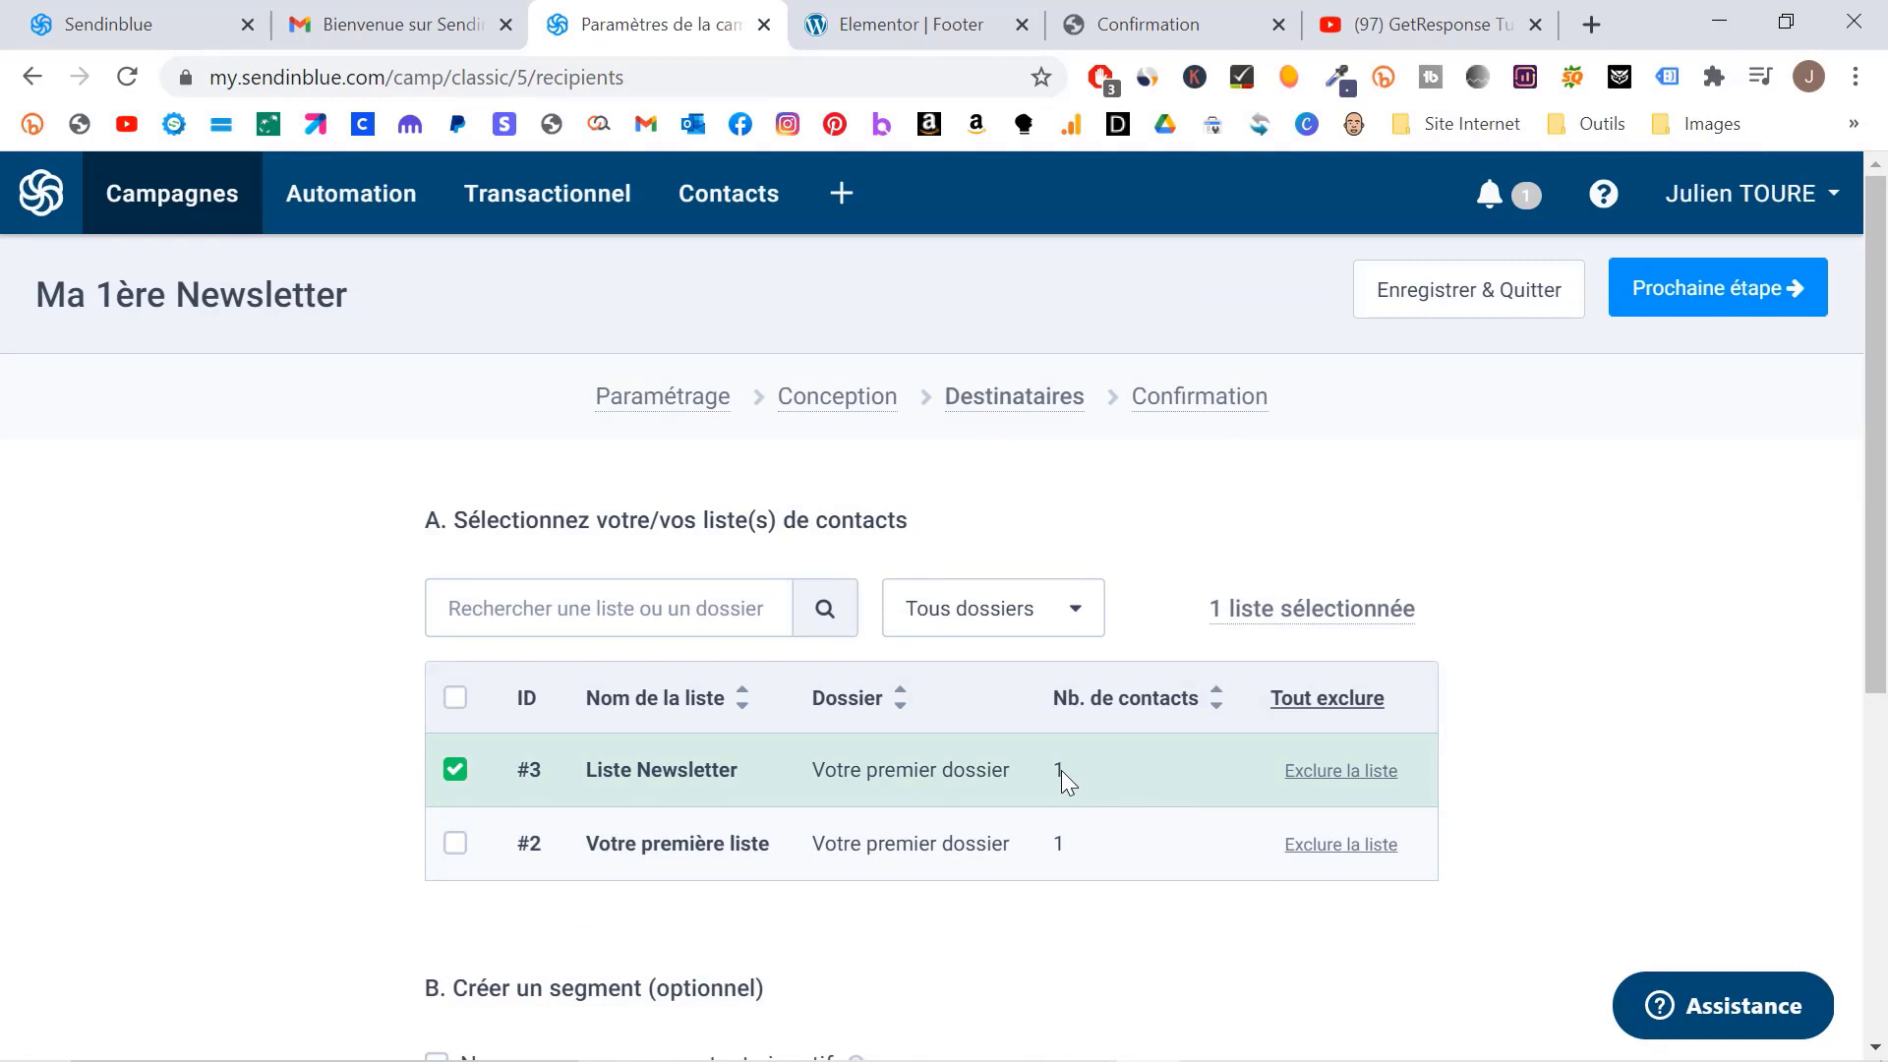
{"action": "left_click", "coordinate": [1675, 307]}
Step: Set the campaign "Ma 1ère Newsletter" to send immediately, confirm the sending and refresh the email campaigns page
{"action": "left_click", "coordinate": [1727, 295]}
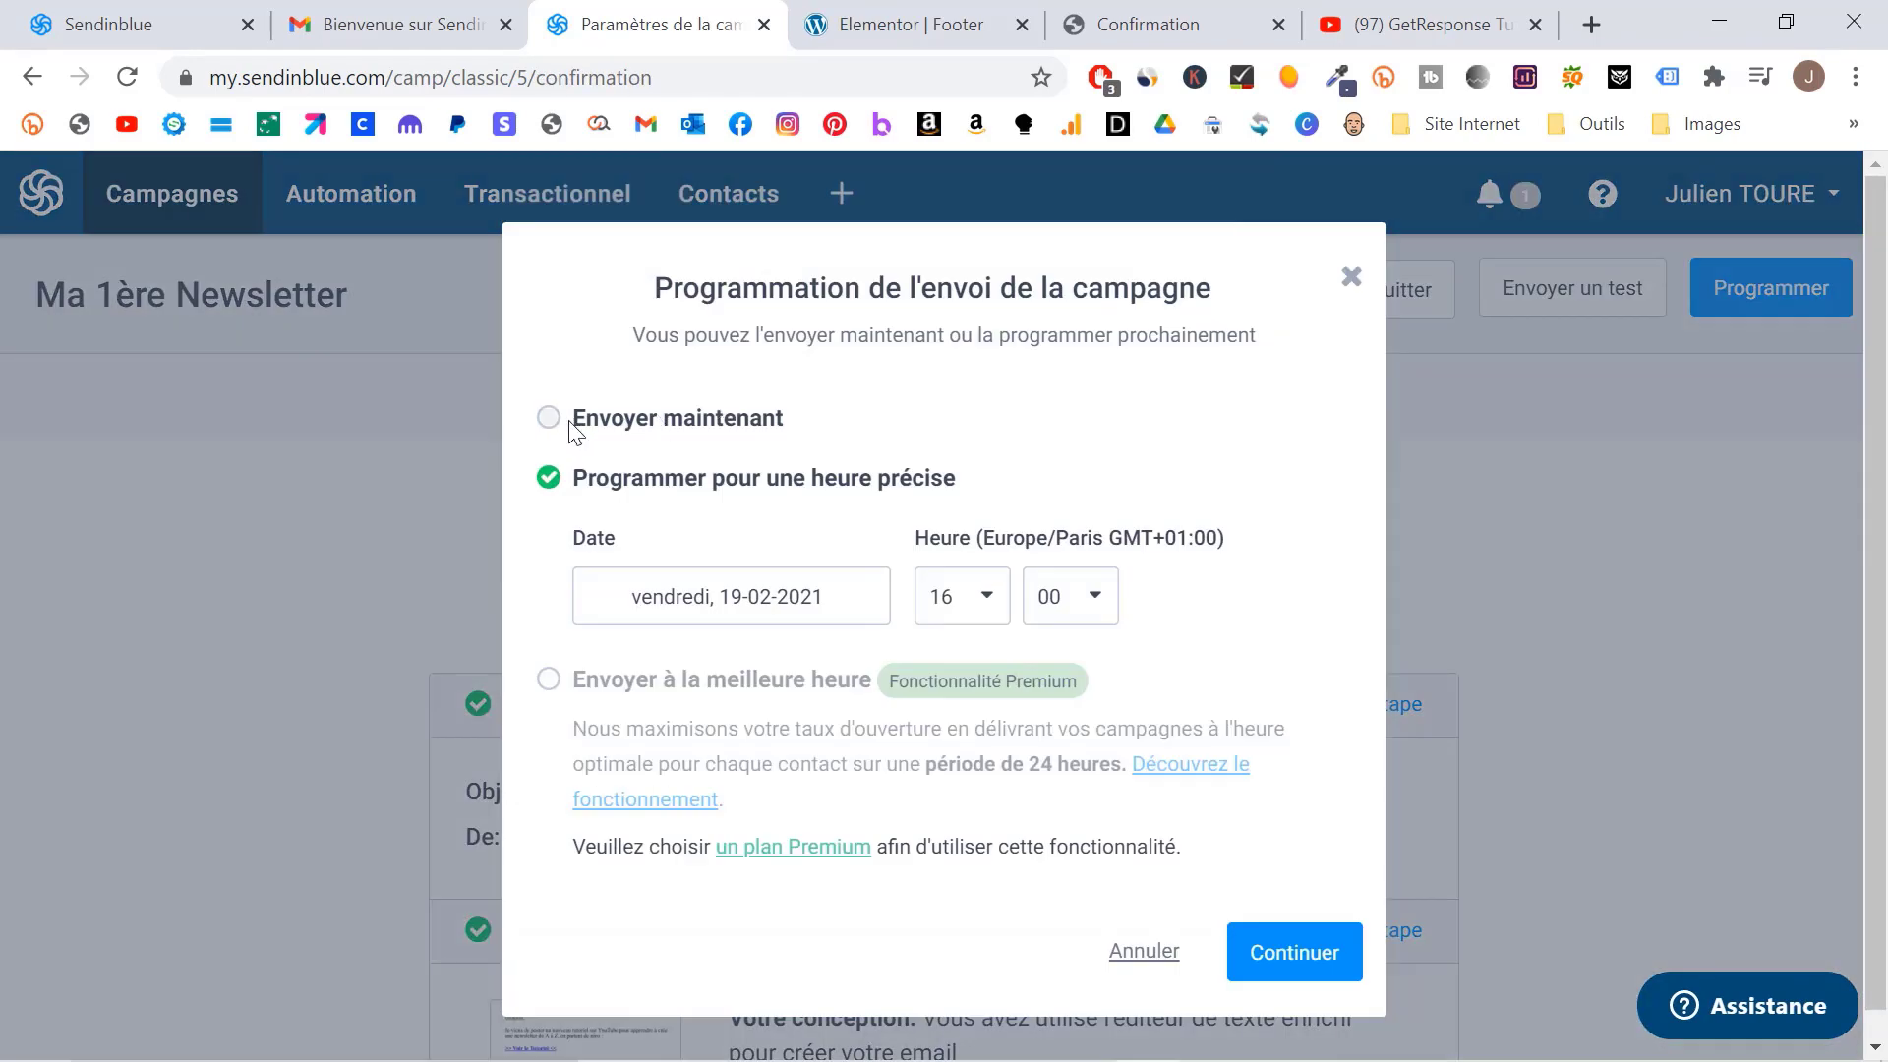
{"action": "left_click", "coordinate": [549, 419]}
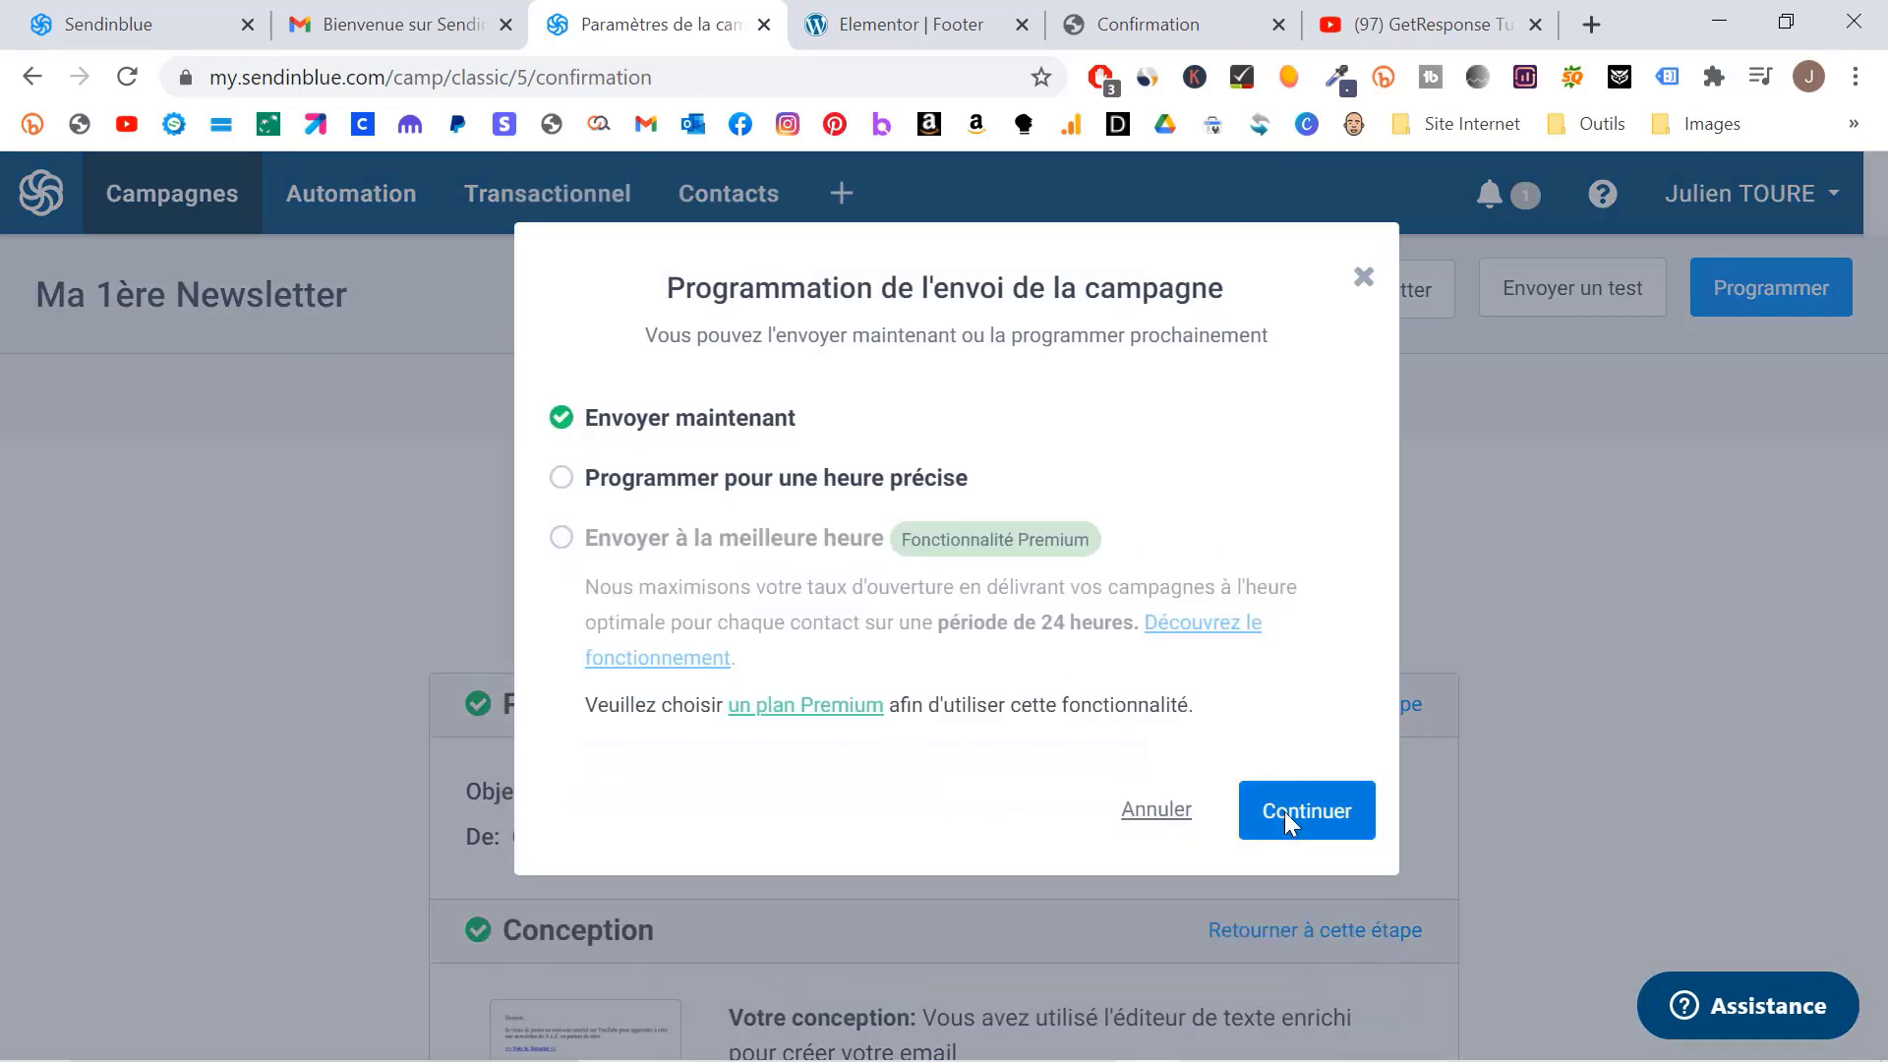
{"action": "left_click", "coordinate": [1284, 811]}
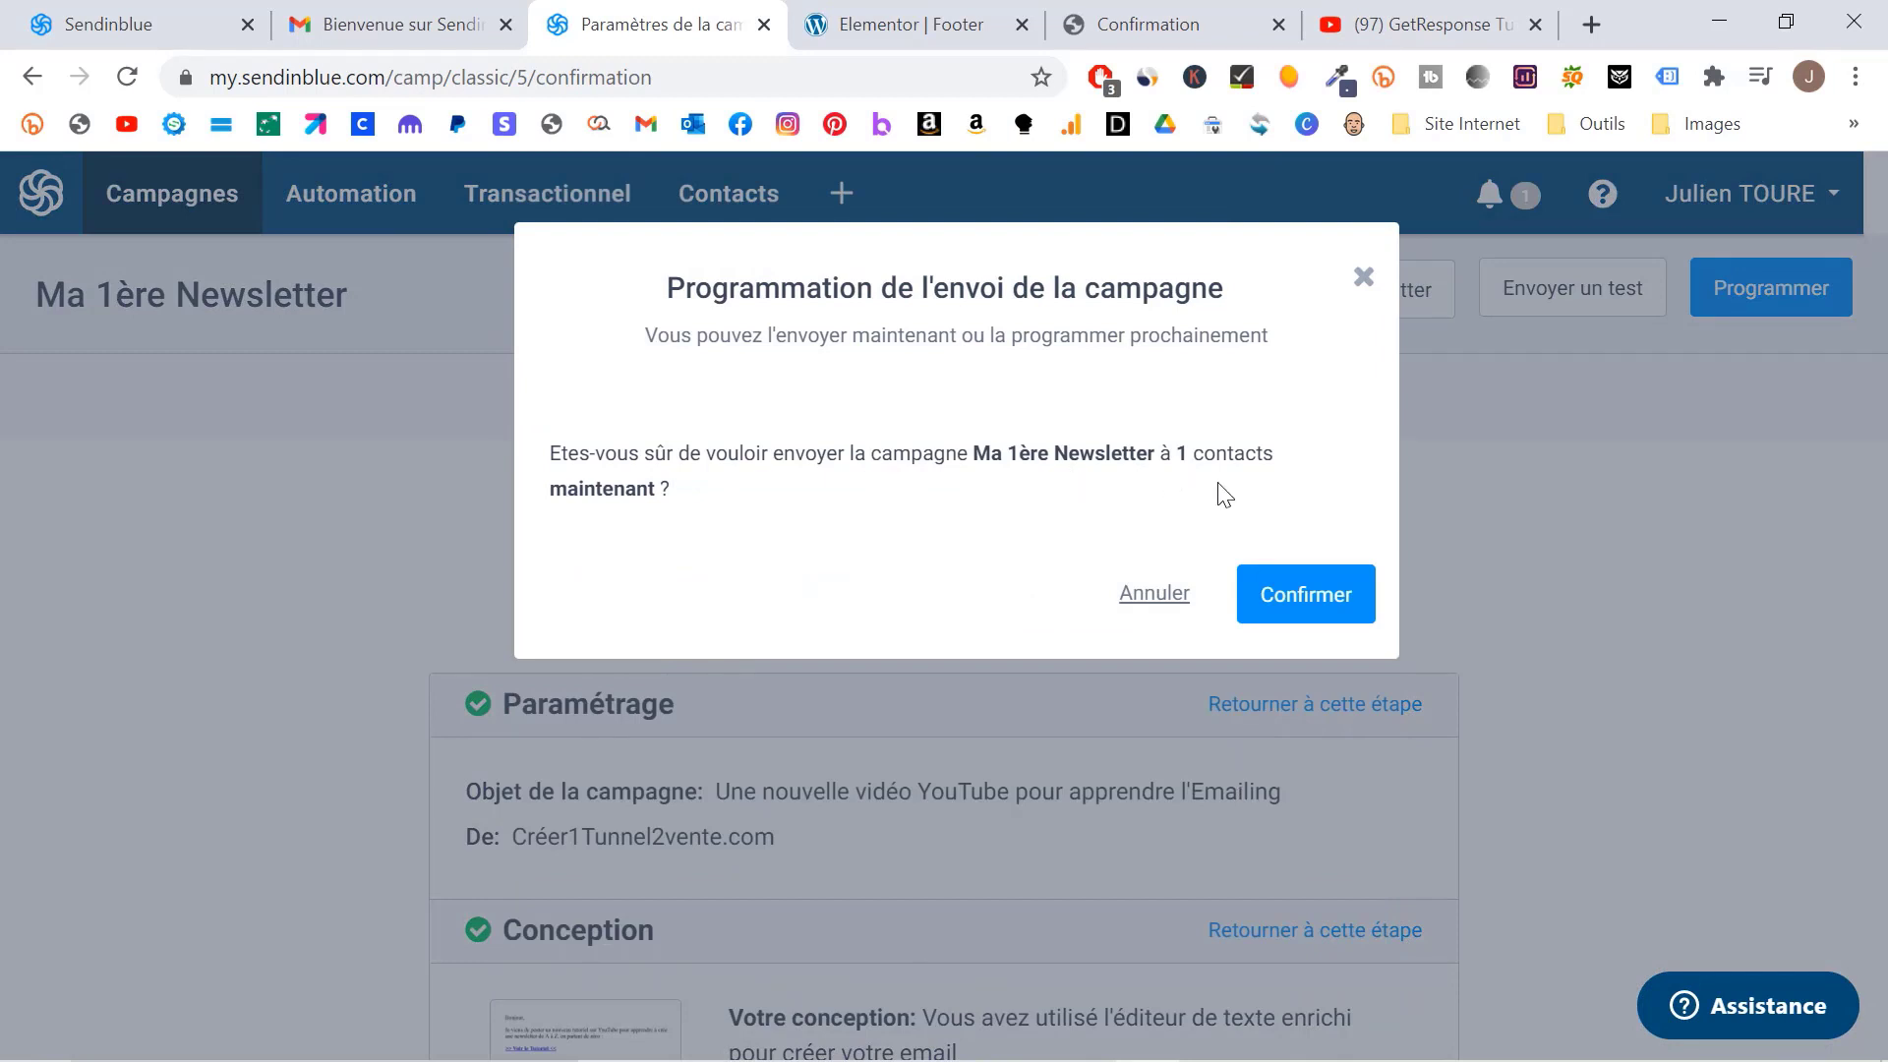
{"action": "left_click", "coordinate": [1308, 598]}
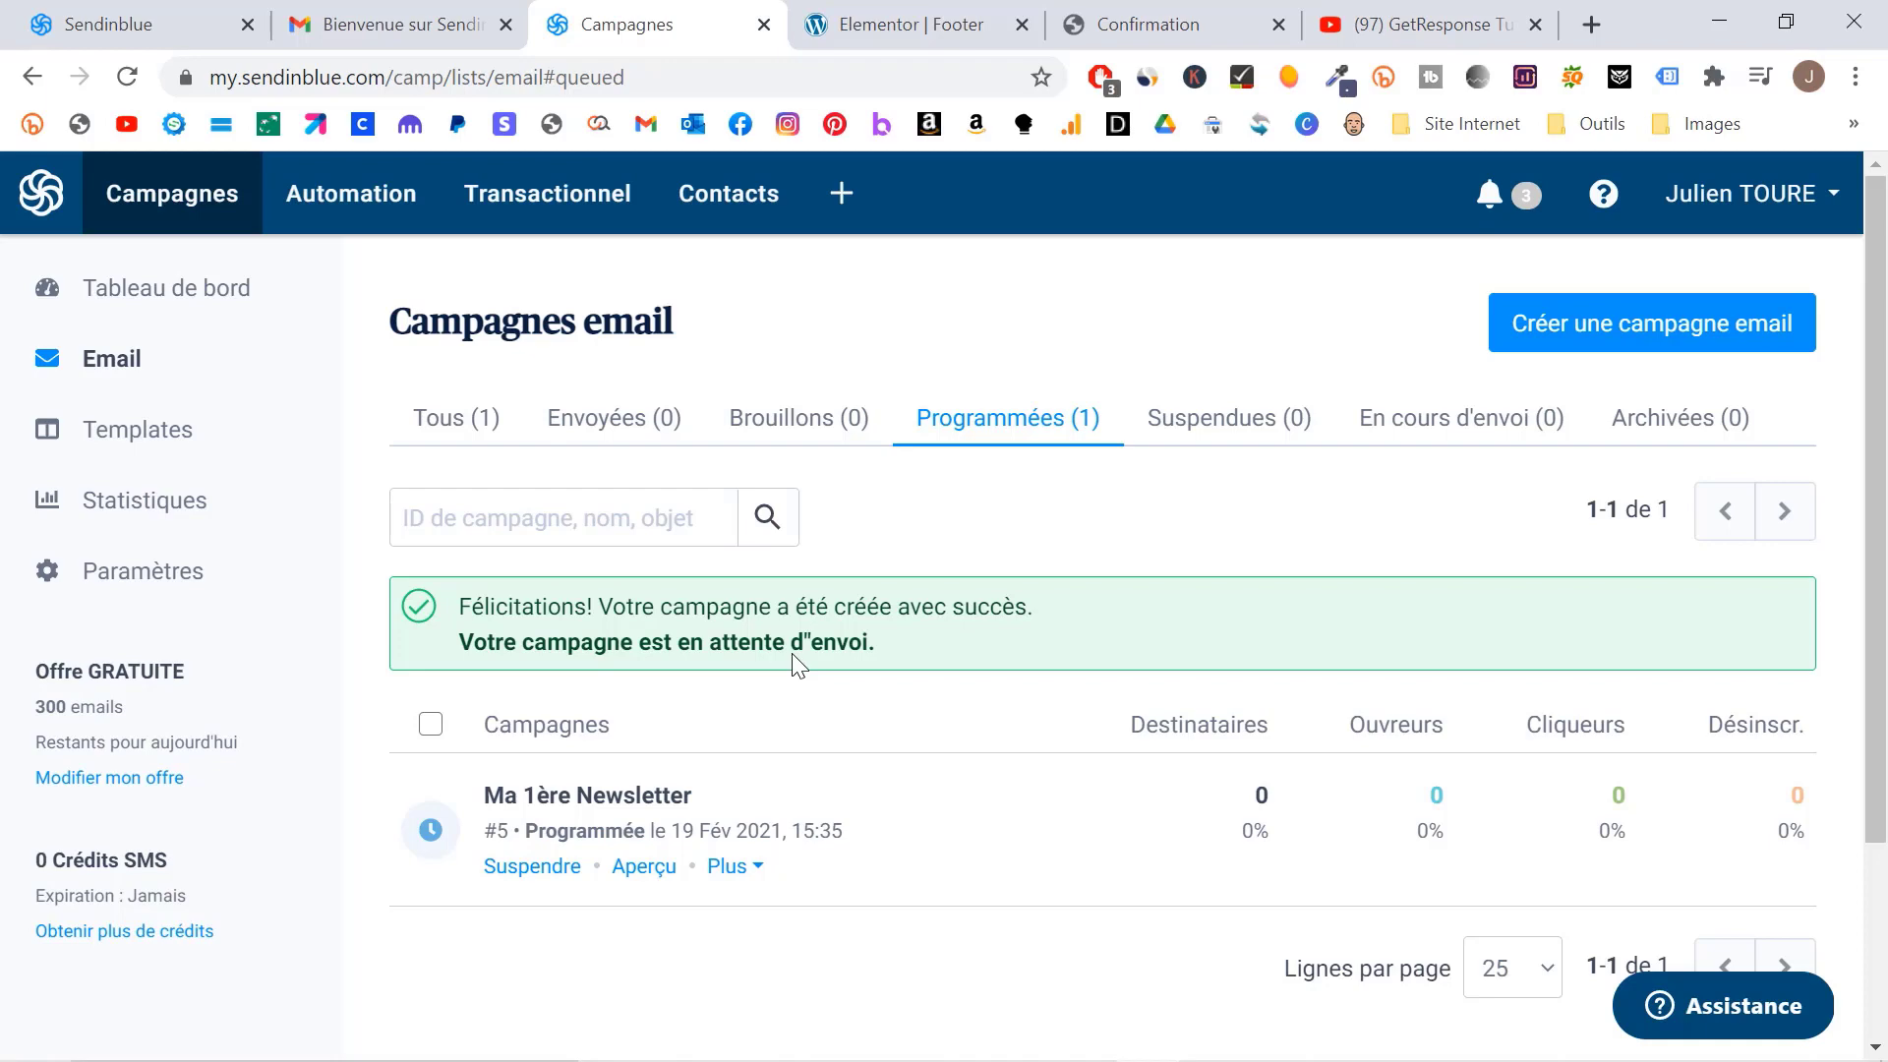
{"action": "left_click", "coordinate": [127, 76]}
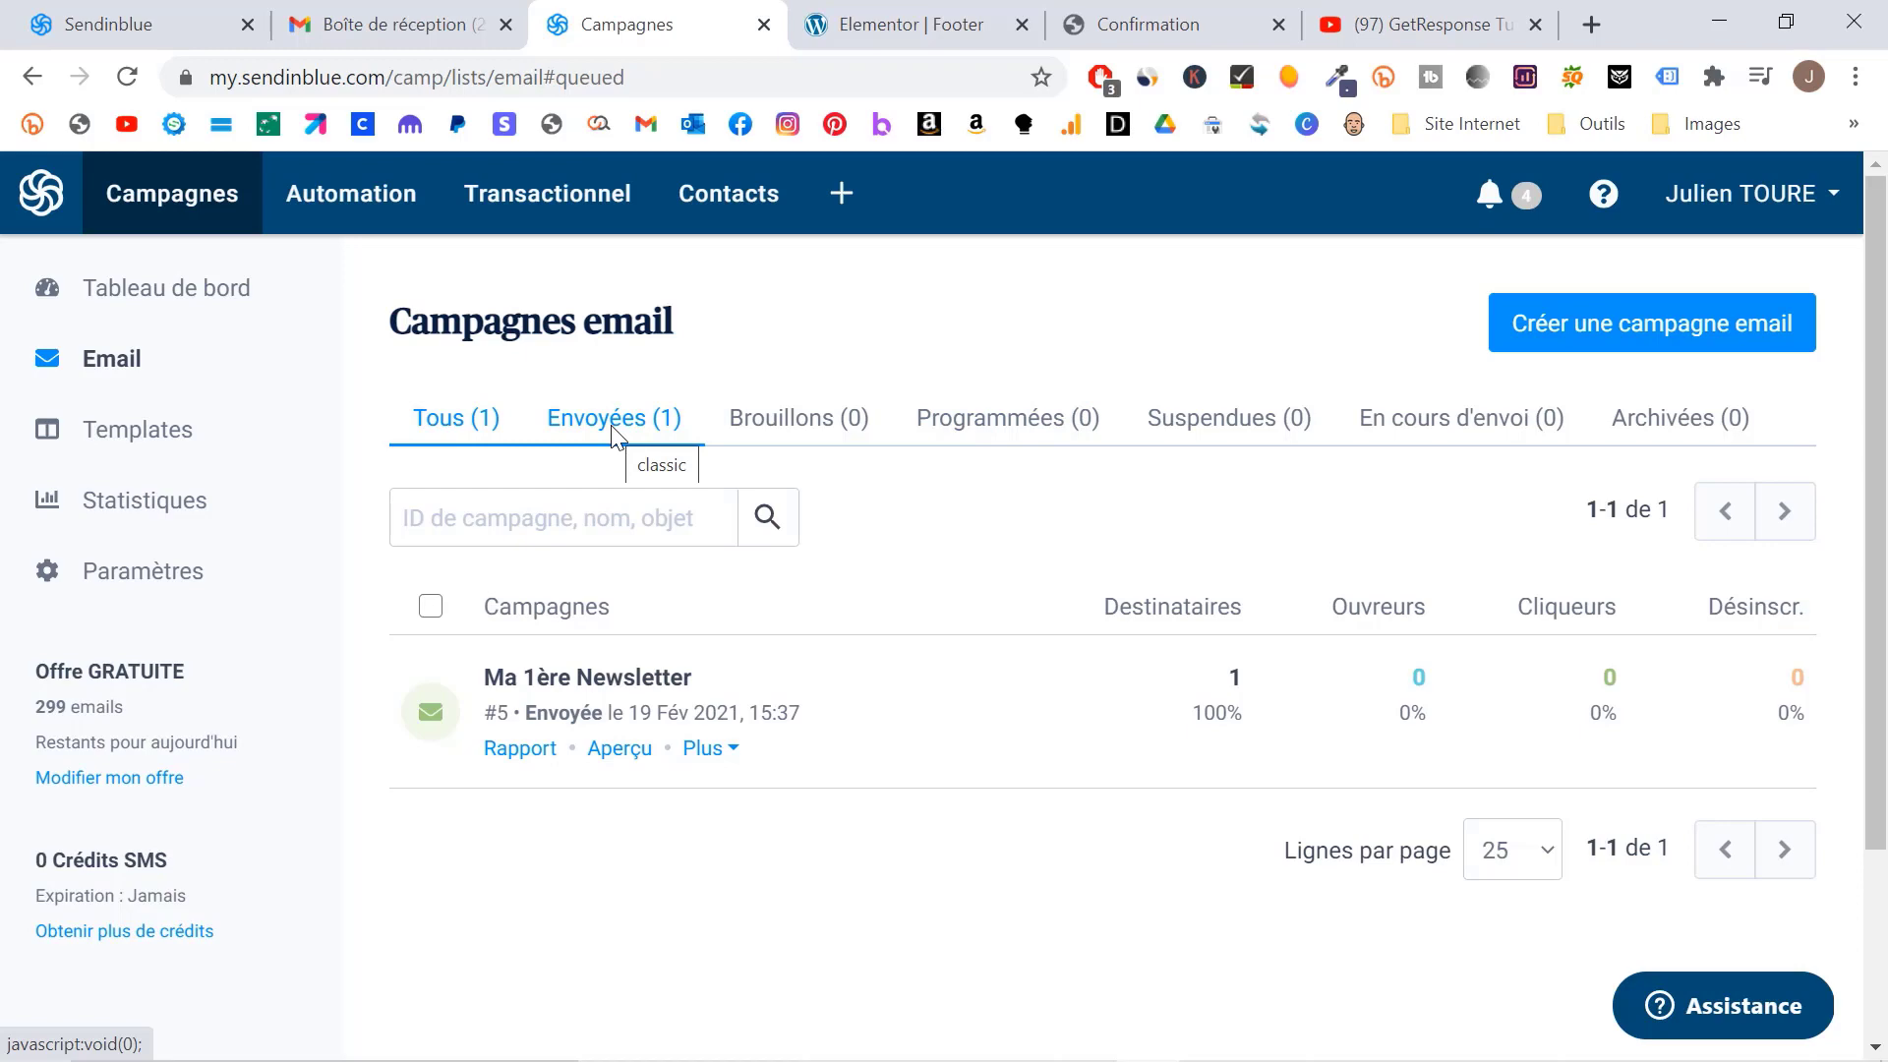
Step: Switch to Gmail, open the received newsletter, mark it as safe and follow its ">> Voir le Tutoriel <<" link
{"action": "left_click", "coordinate": [406, 27]}
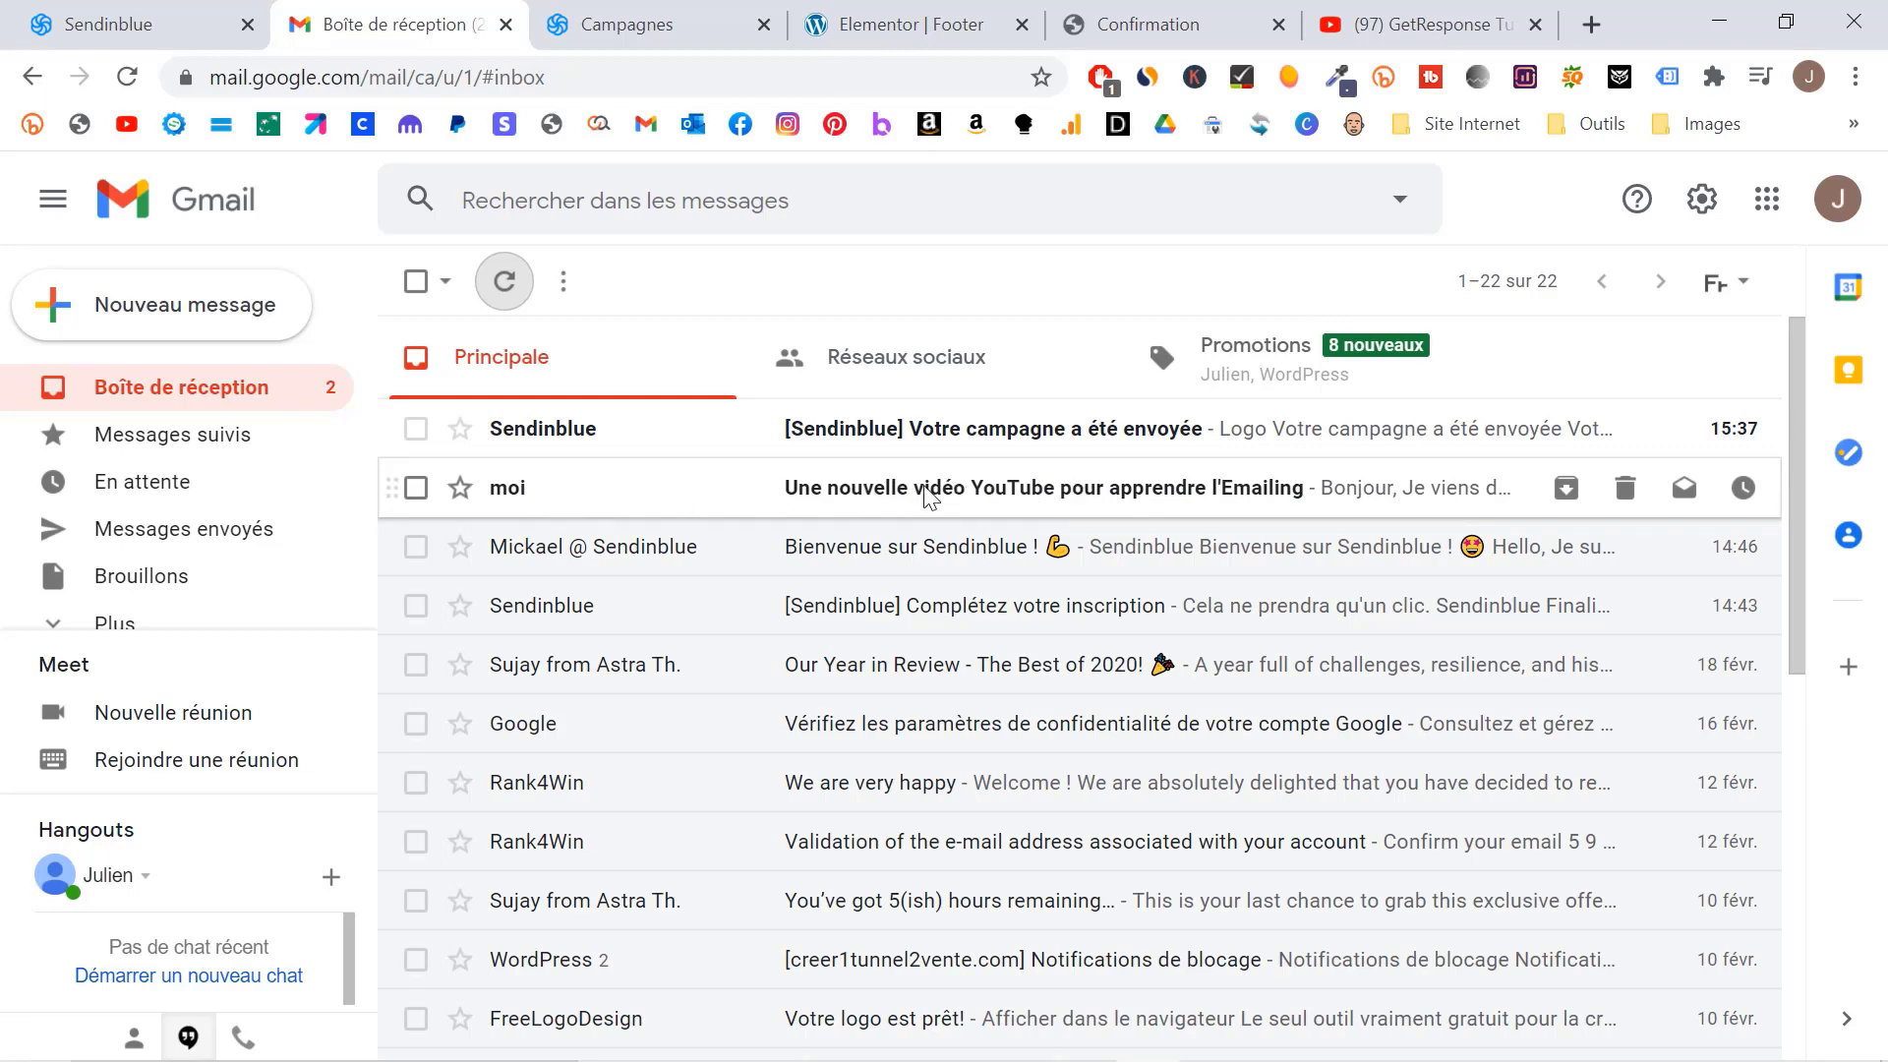
{"action": "left_click", "coordinate": [890, 497]}
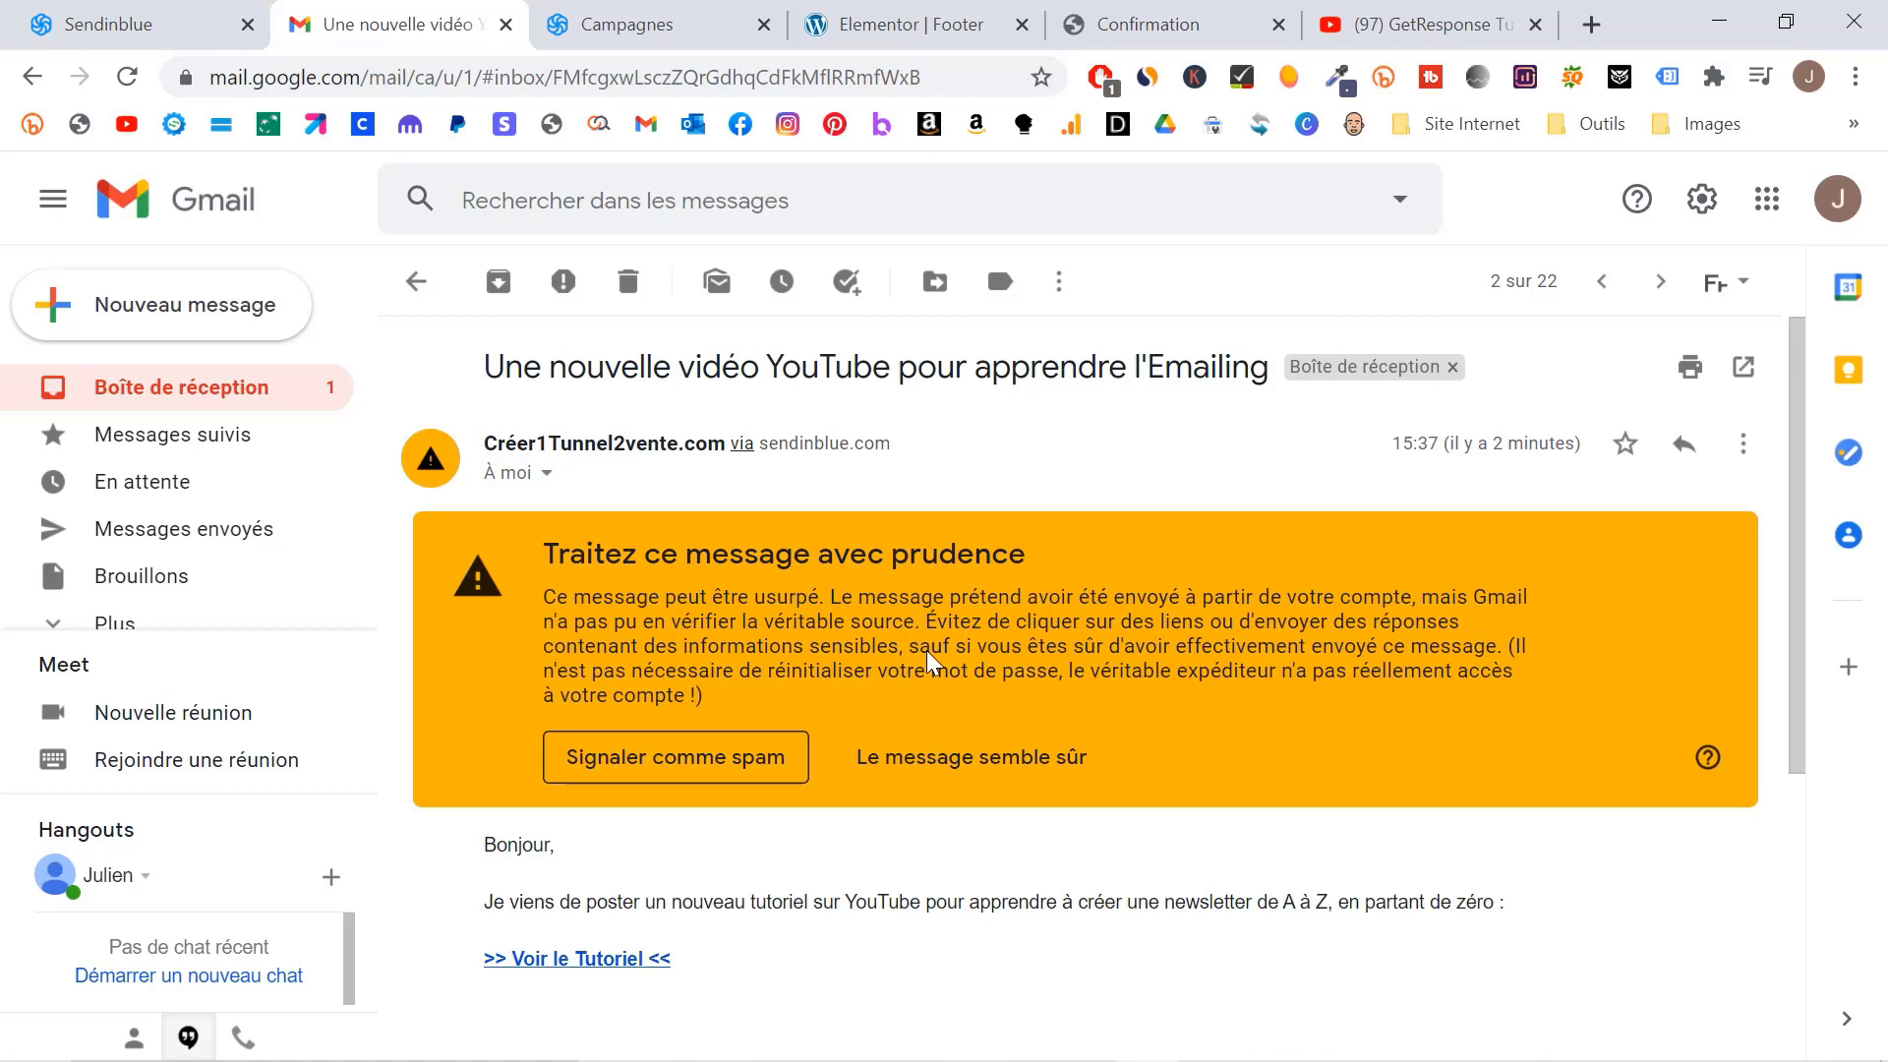
{"action": "left_click", "coordinate": [950, 760]}
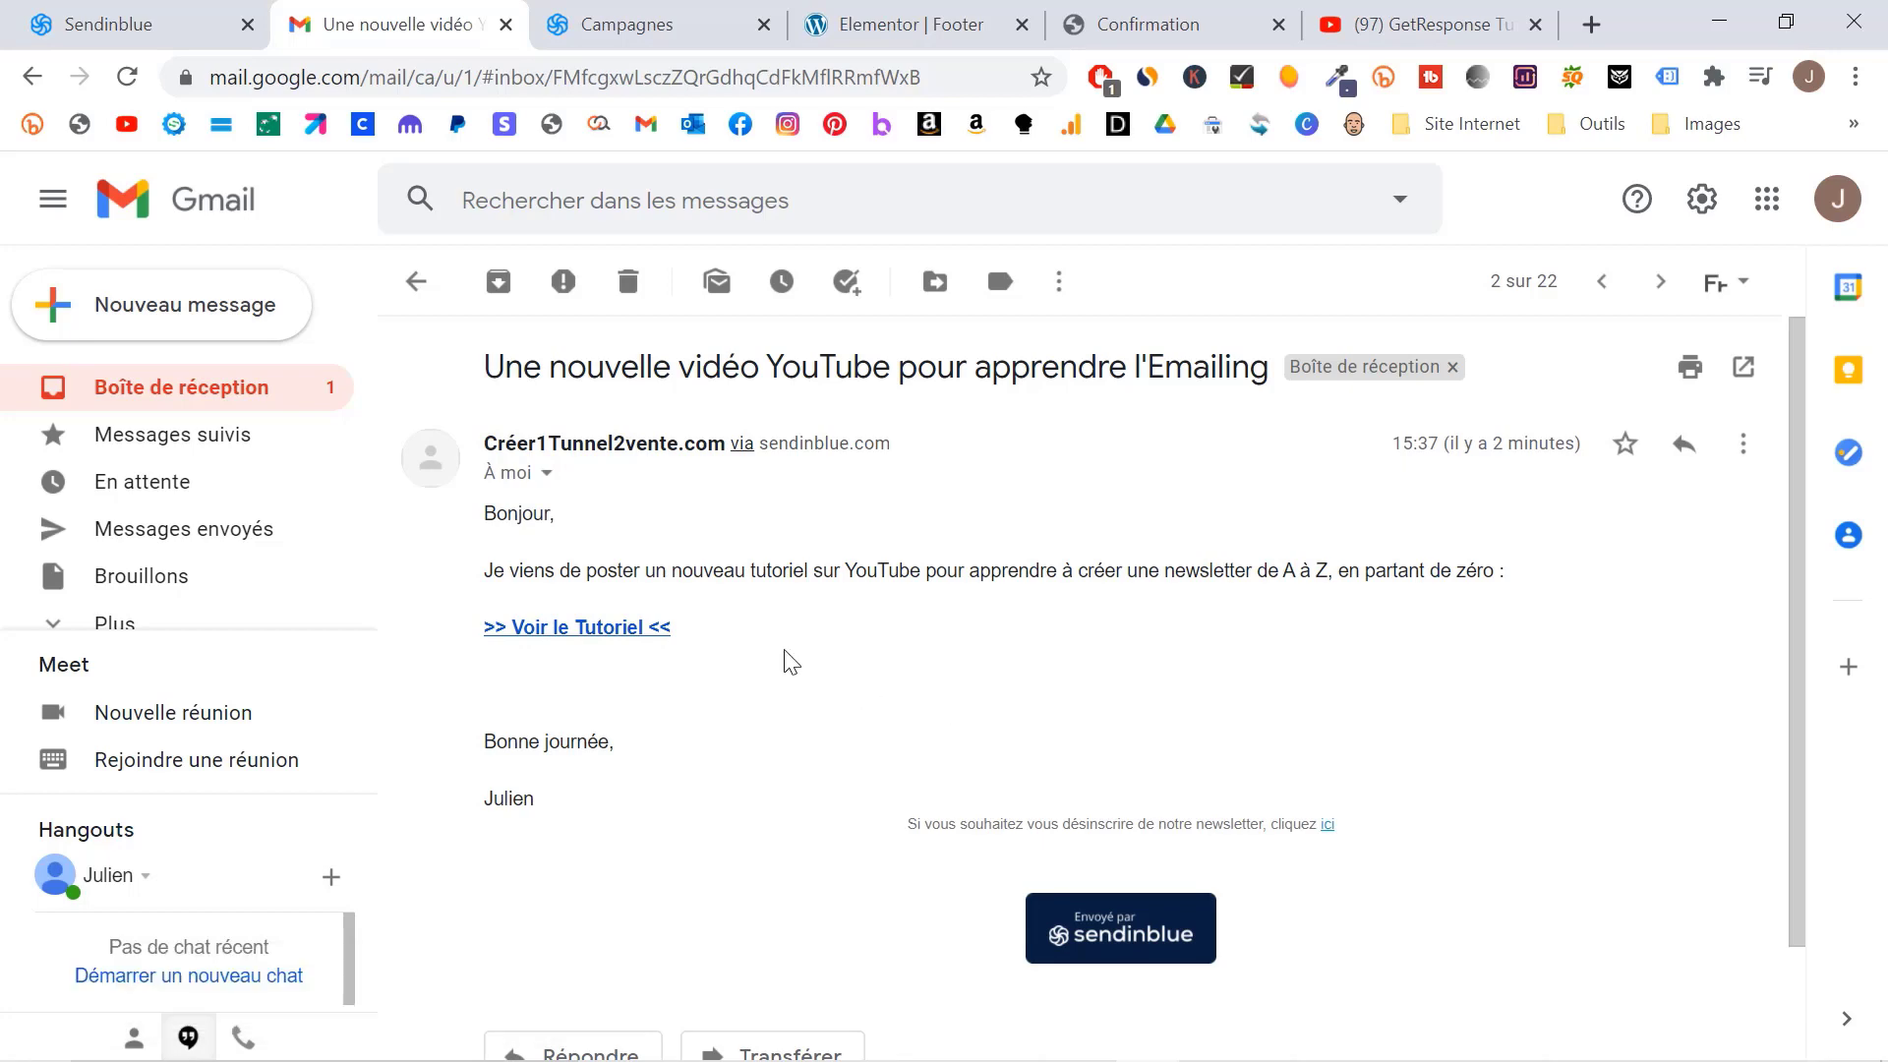
{"action": "left_click", "coordinate": [565, 632]}
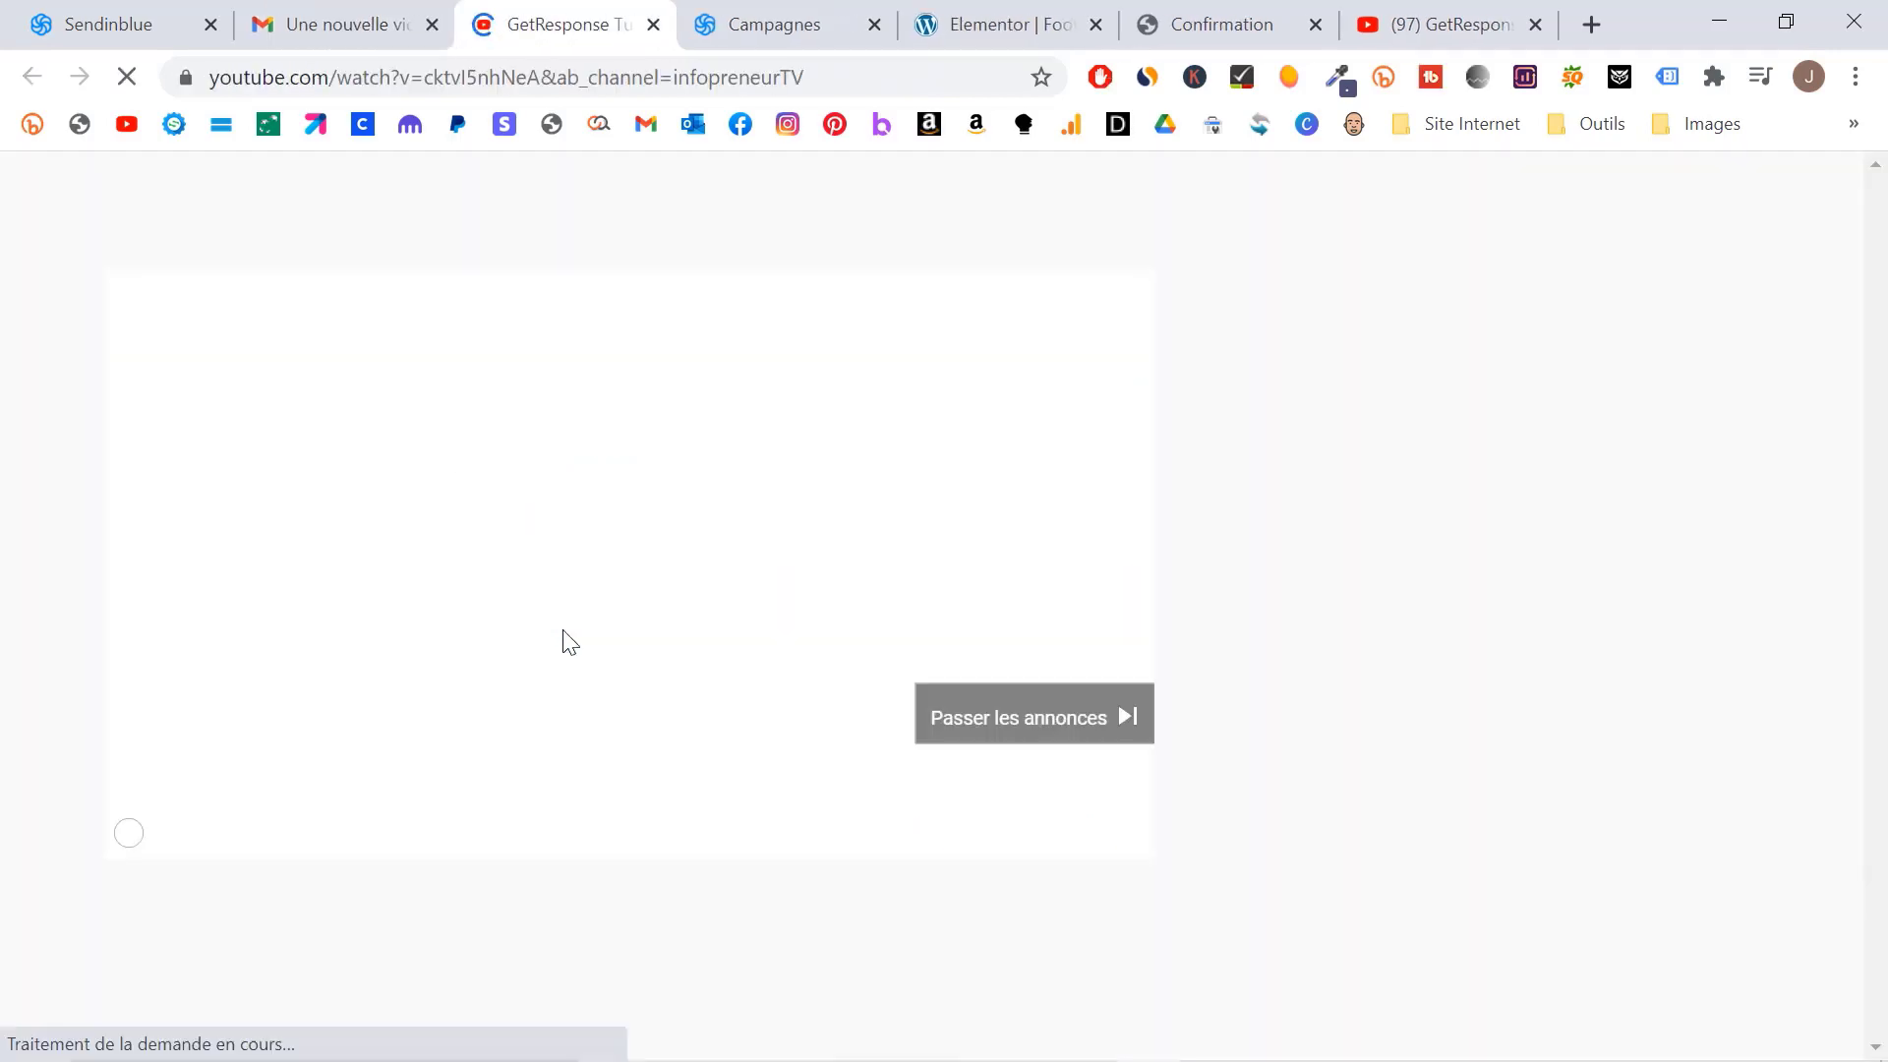